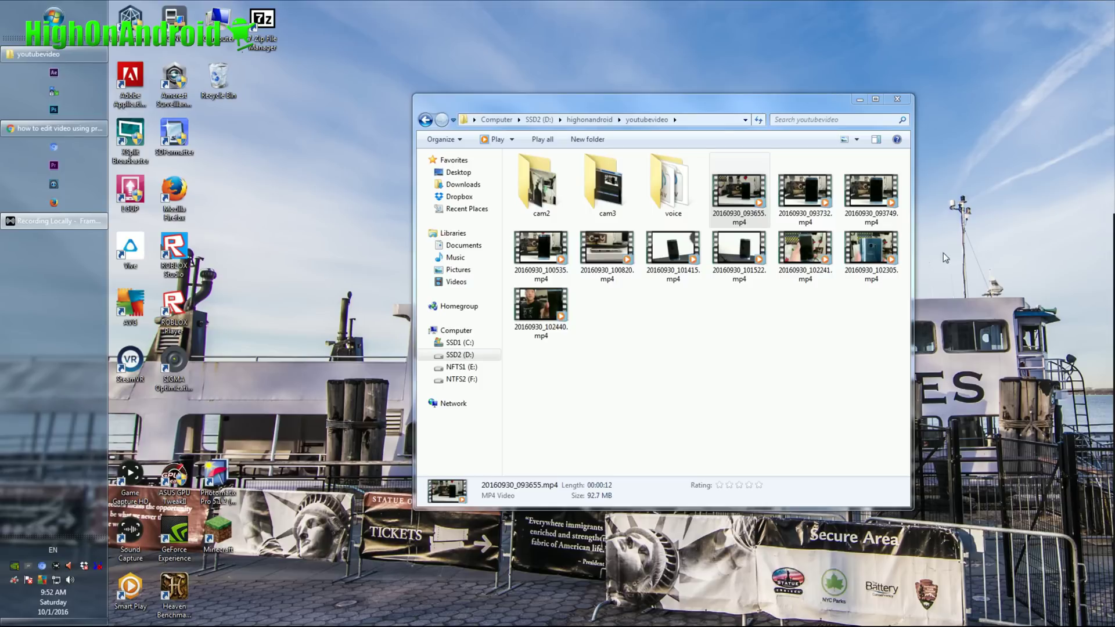
# - Select all the MP4 clips in the youtubevideo folder, from 20160930_093655.mp4 to 20160930_102440.mp4
pyautogui.click(745, 212)
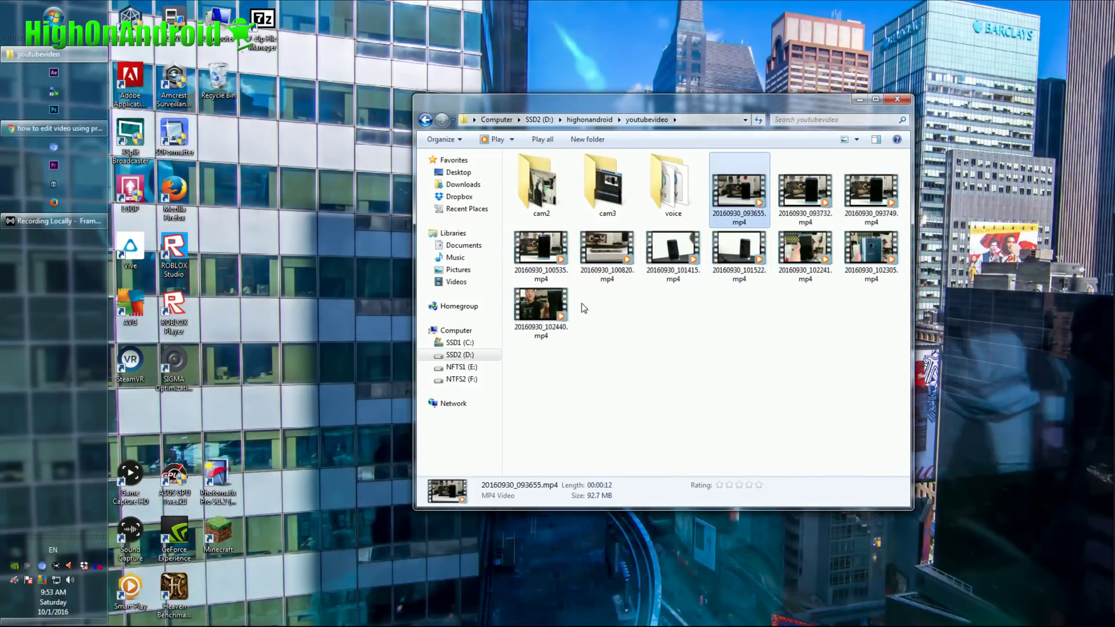
pyautogui.keyDown('shift'); pyautogui.click(543, 311); pyautogui.keyUp('shift')
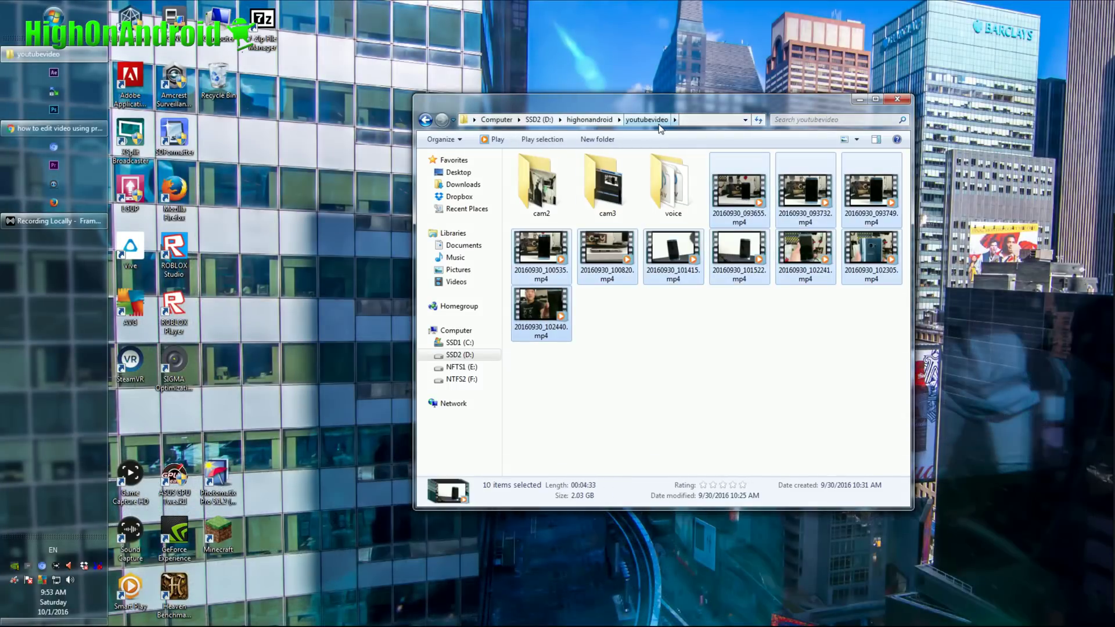
# - Switch to Adobe Premiere Pro and create a new project named MyNewProject in My Documents
pyautogui.click(54, 167)
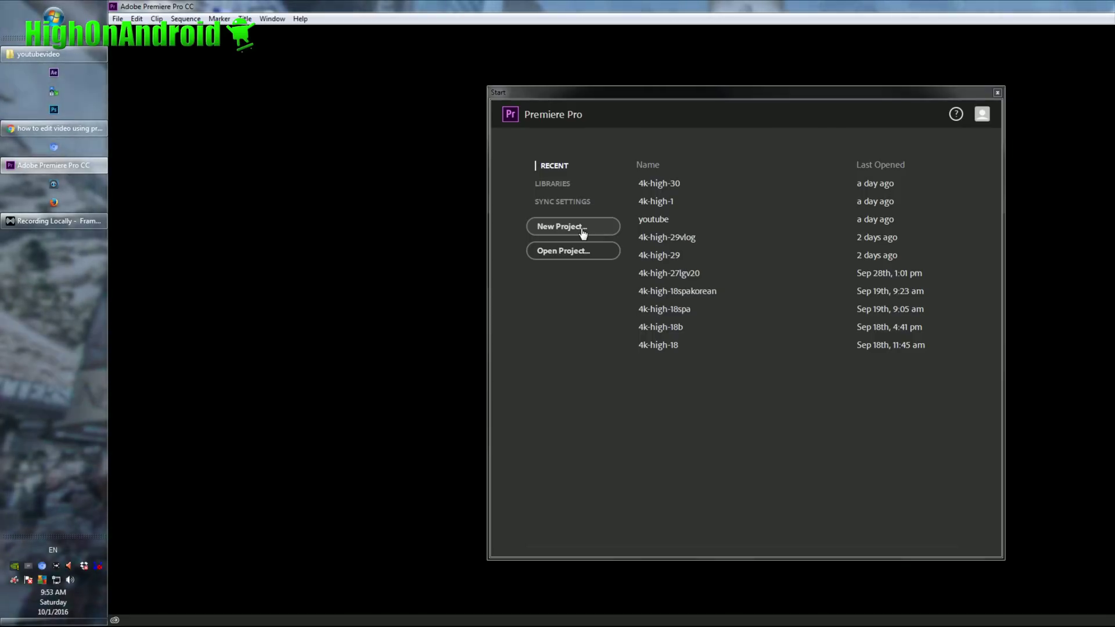
pyautogui.click(582, 232)
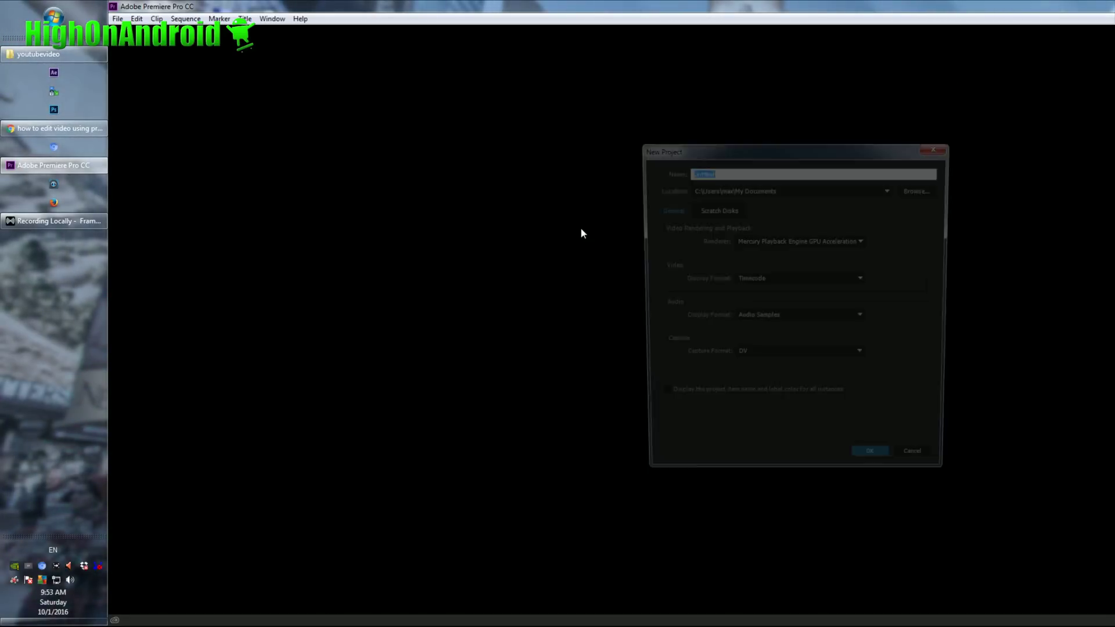
pyautogui.click(736, 169)
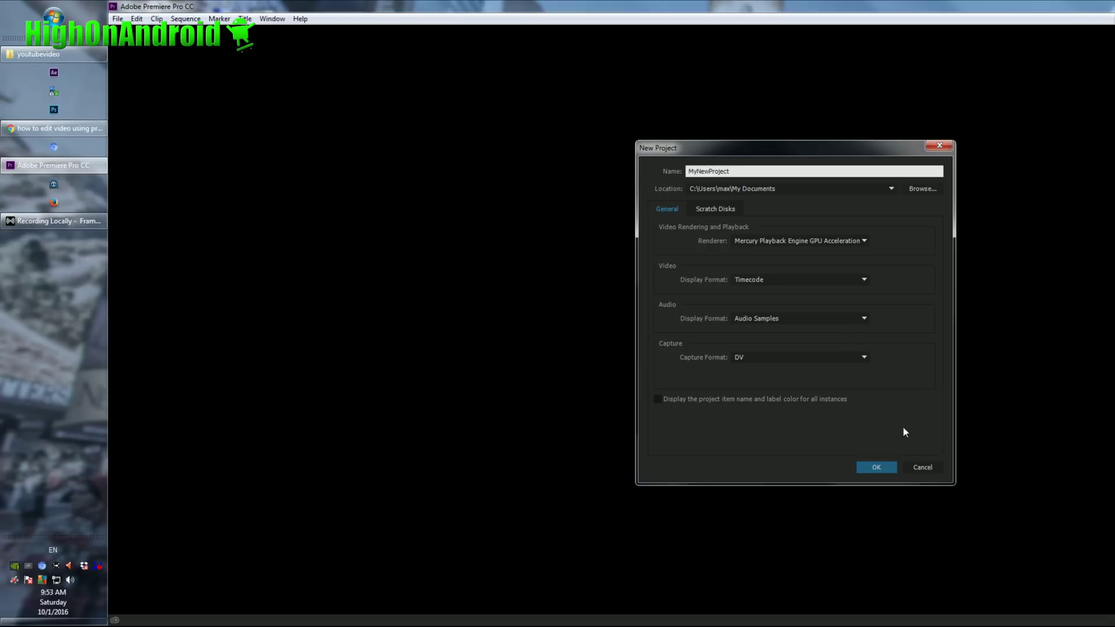
pyautogui.click(883, 469)
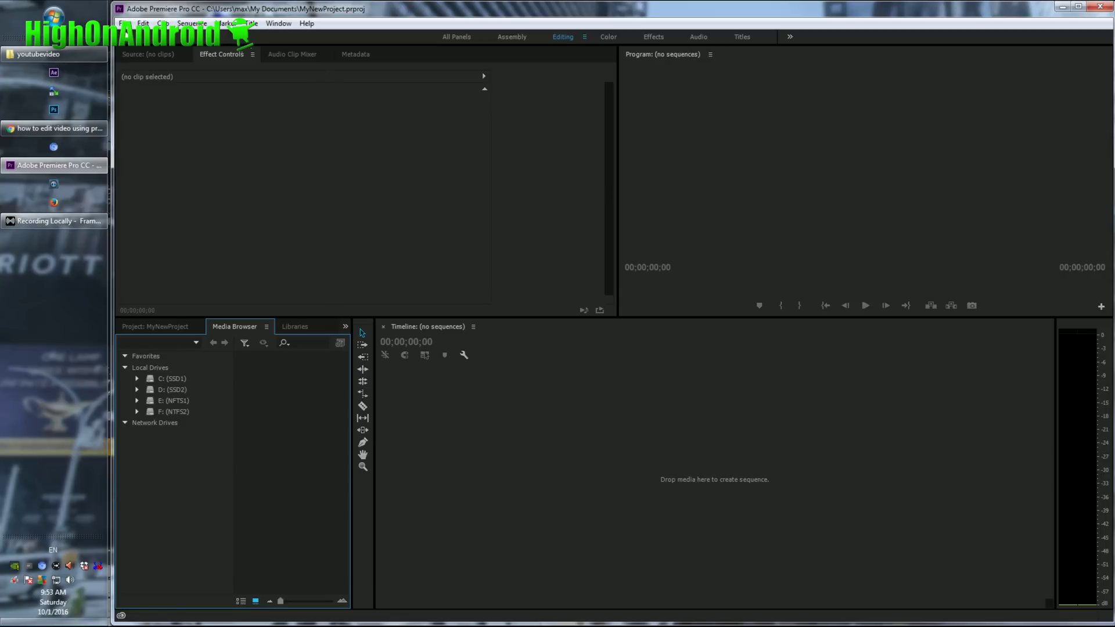
# - Create a new sequence from the DSLR 1080p30 preset with the frame size set to 3840 by 2160
pyautogui.click(124, 23)
pyautogui.moveTo(175, 36)
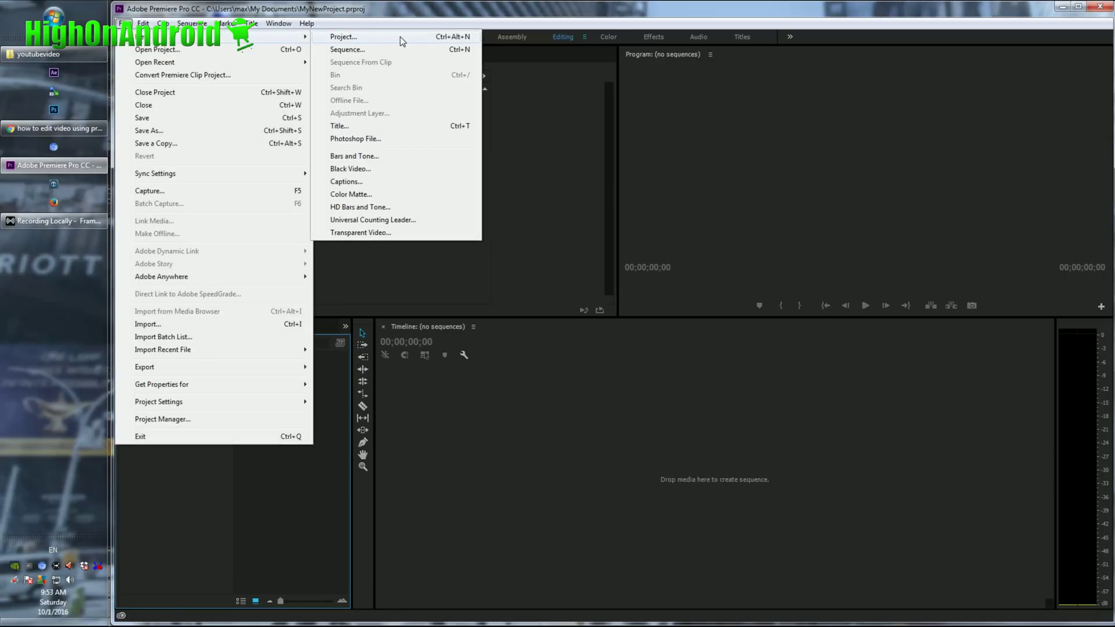
pyautogui.click(398, 49)
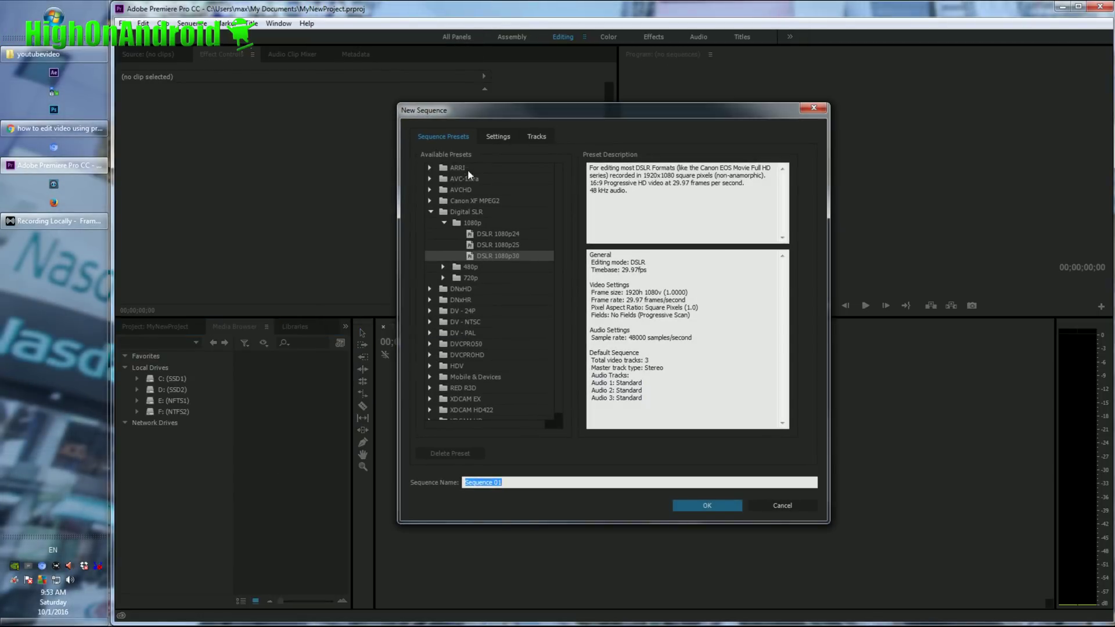
pyautogui.click(500, 253)
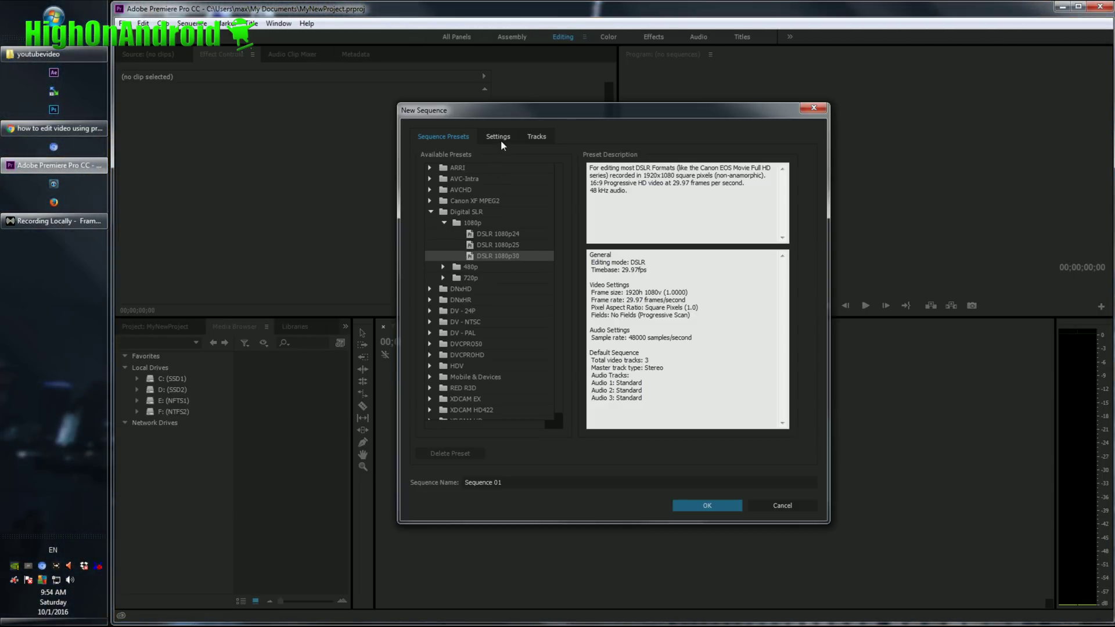
pyautogui.click(501, 139)
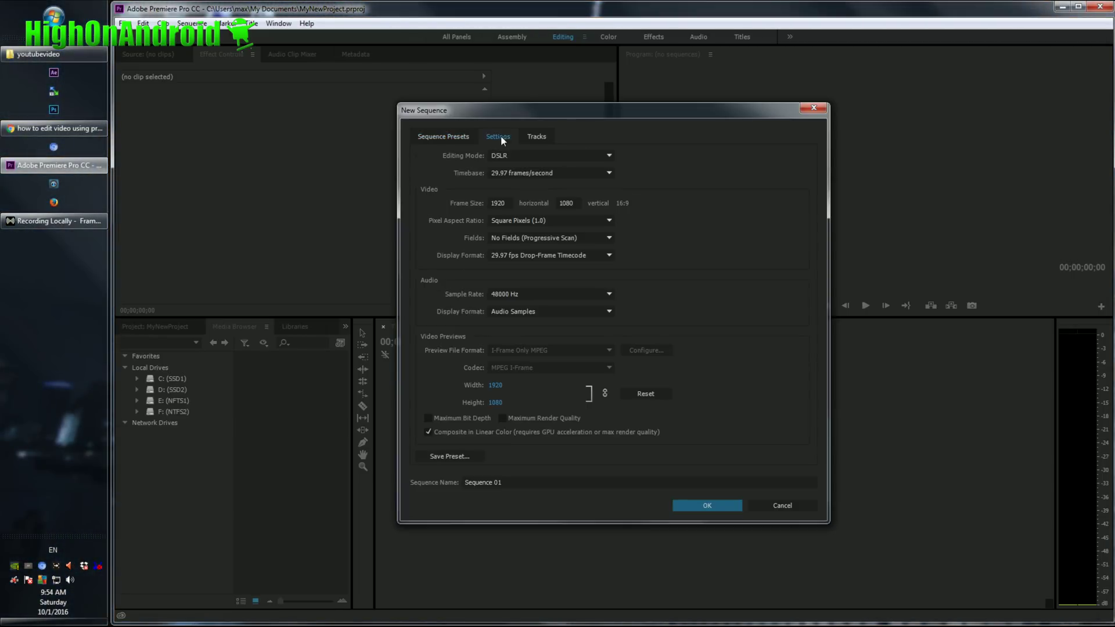
pyautogui.click(509, 202)
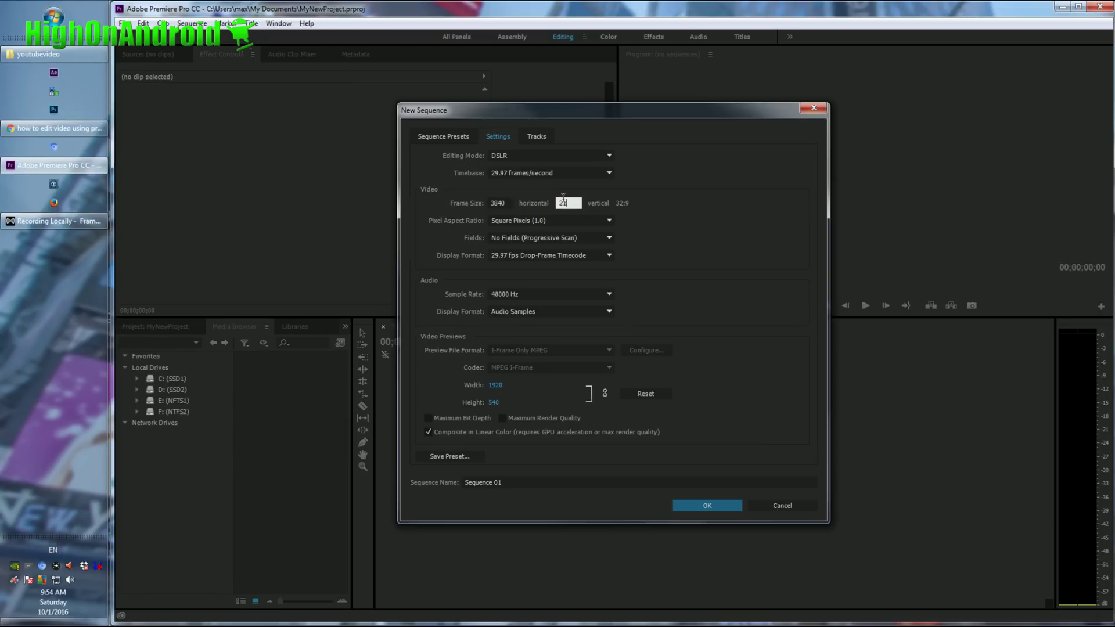
pyautogui.write('60')
pyautogui.press('Return')
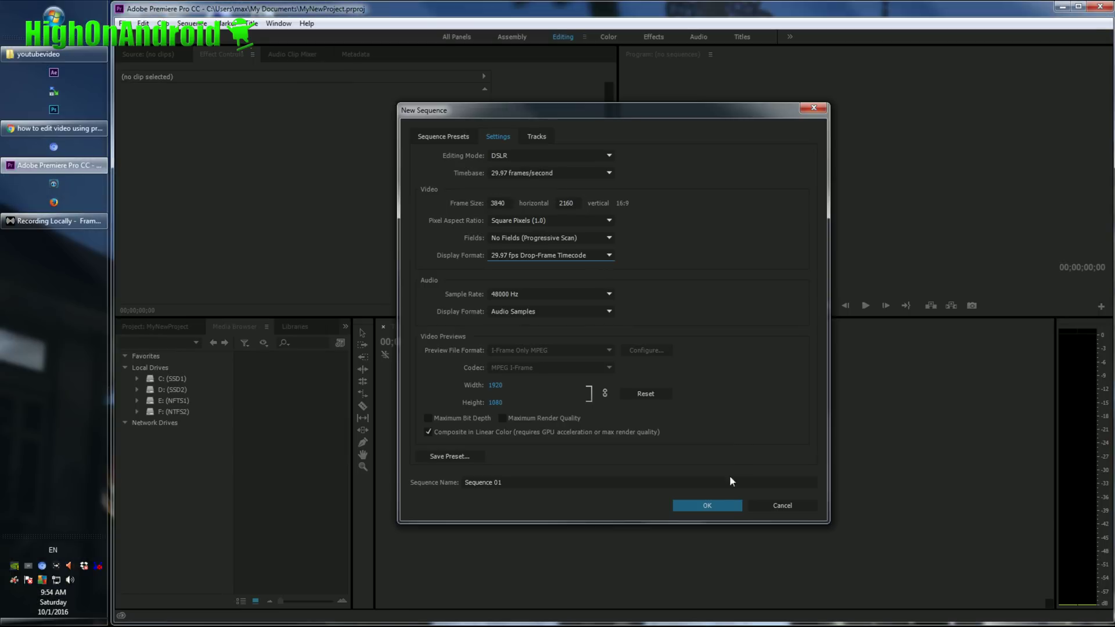
pyautogui.click(707, 506)
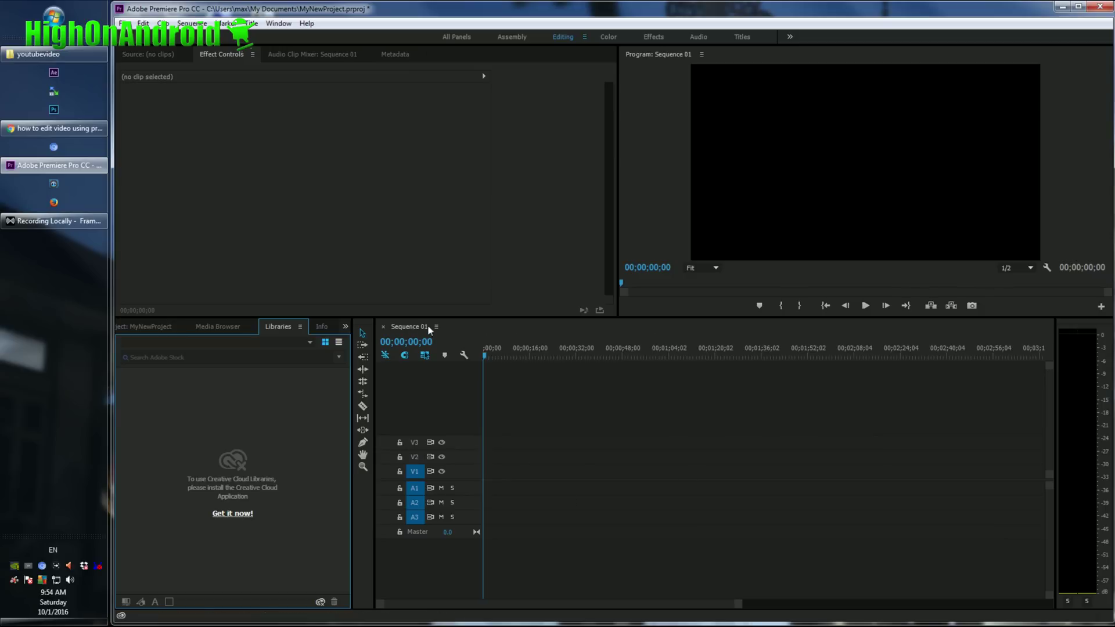
# - Browse the project's media sources to the youtubevideo folder inside highonandroid on drive D: (SSD2)
pyautogui.click(219, 328)
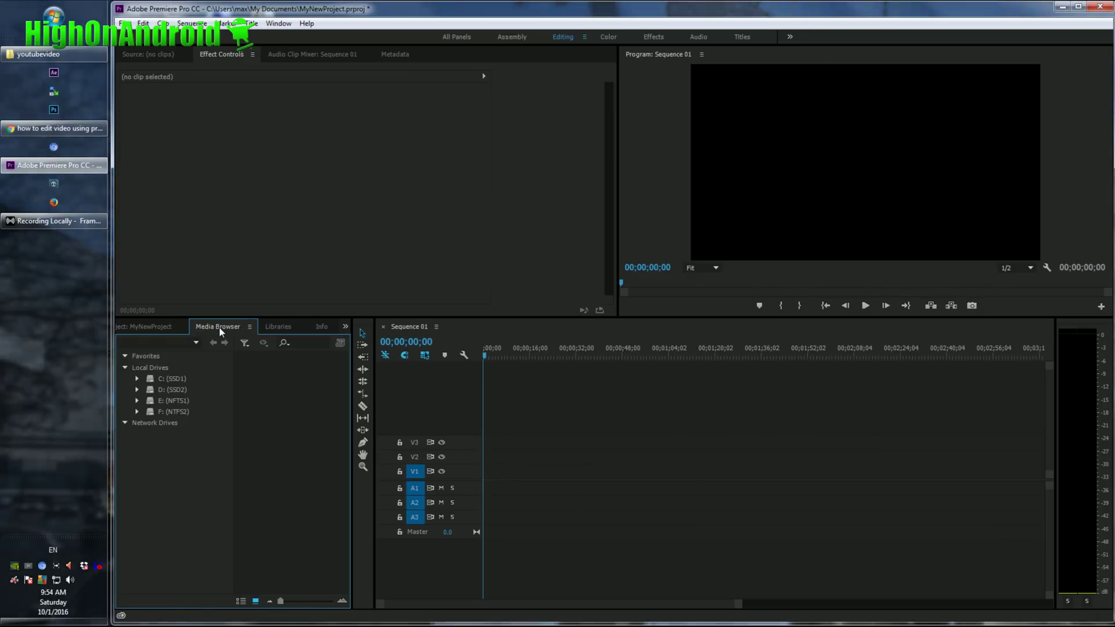
pyautogui.click(172, 391)
pyautogui.click(311, 546)
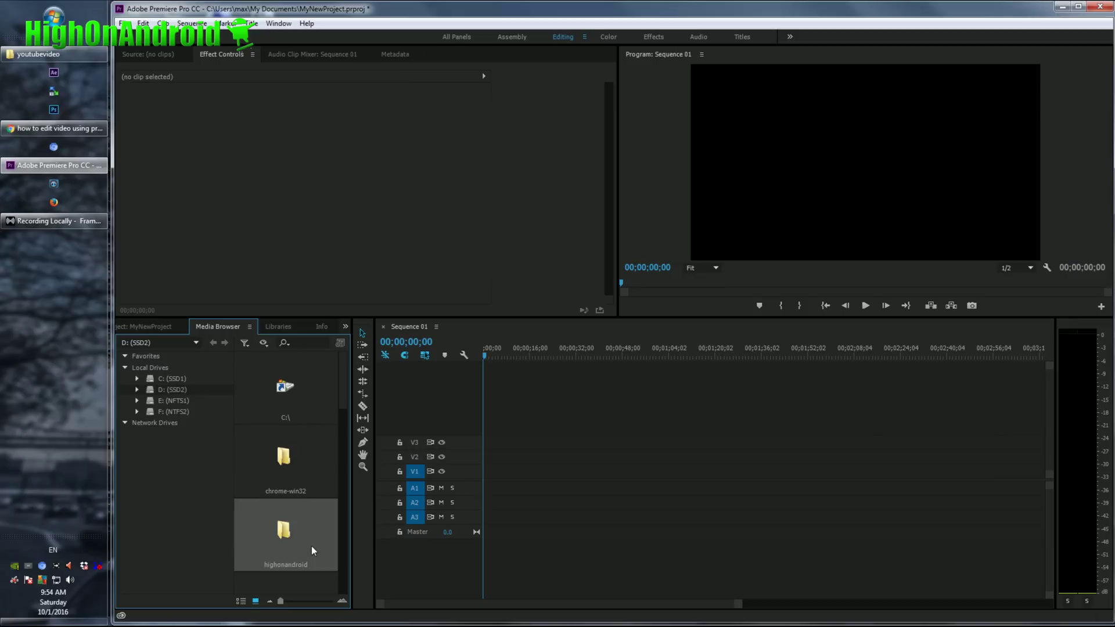
pyautogui.doubleClick(311, 521)
pyautogui.moveTo(343, 389); pyautogui.dragTo(338, 588)
pyautogui.doubleClick(282, 566)
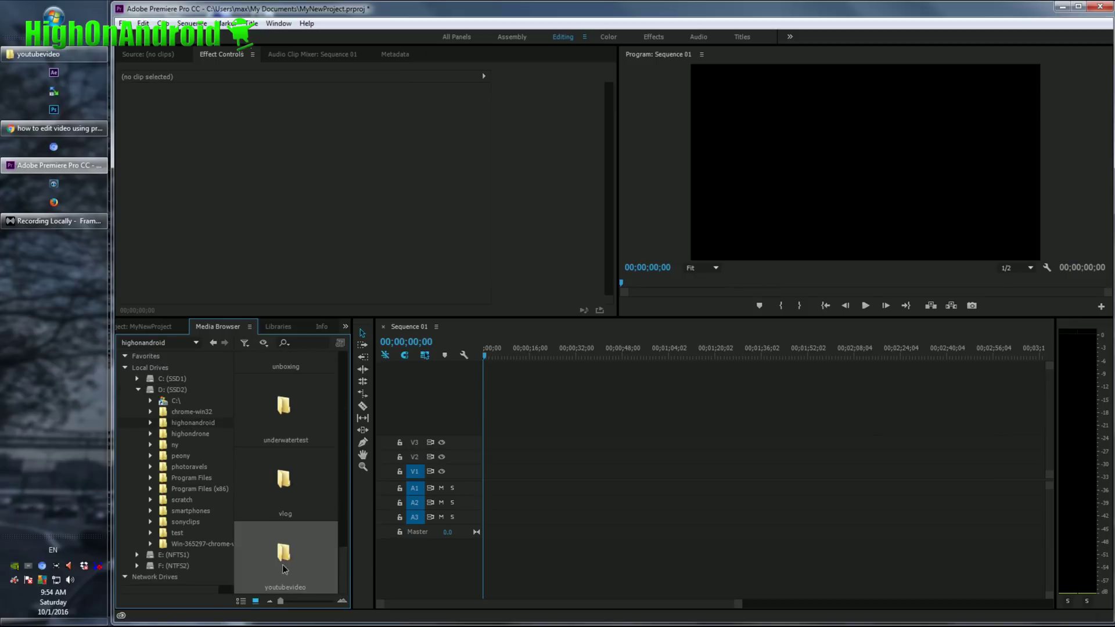
# - Select all the MP4 clips in the youtubevideo folder and import them into the project
pyautogui.click(343, 430)
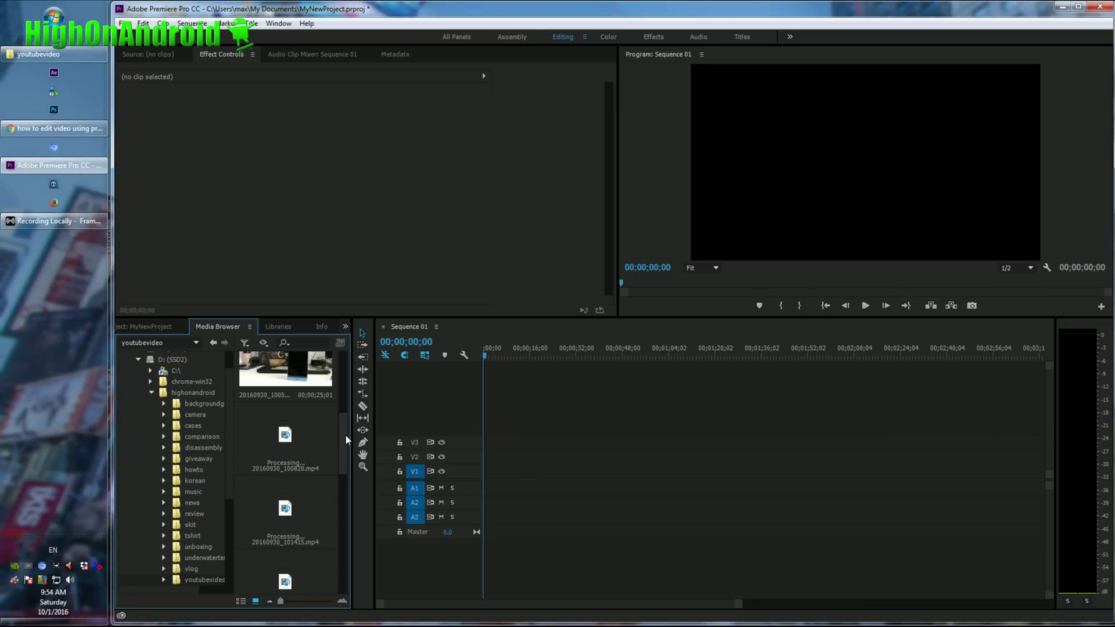
pyautogui.moveTo(345, 495); pyautogui.dragTo(340, 553)
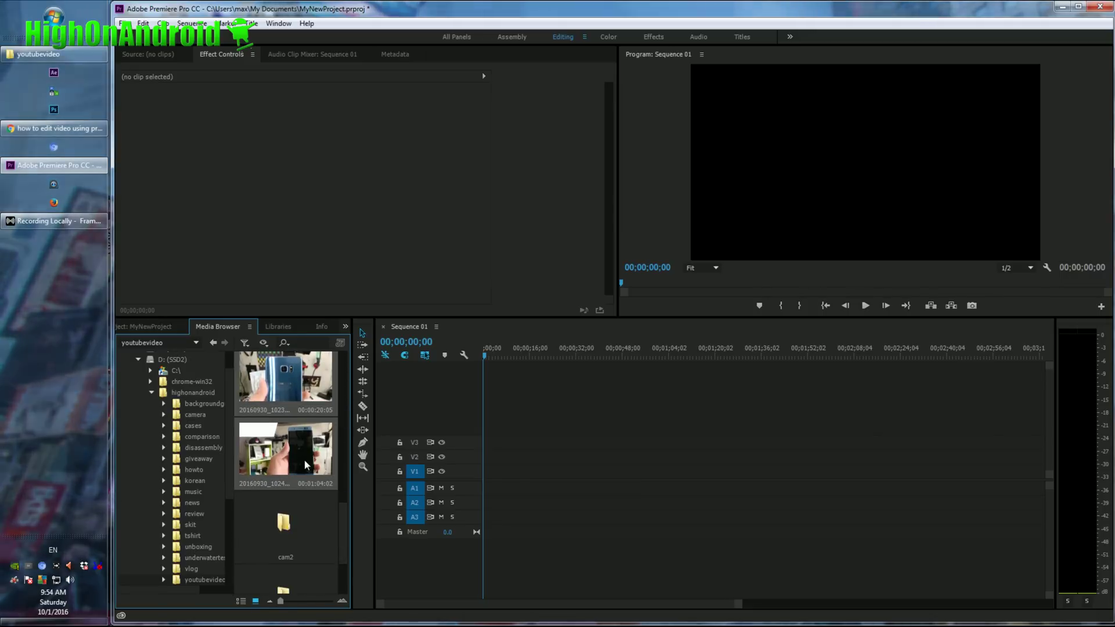
pyautogui.rightClick(295, 380)
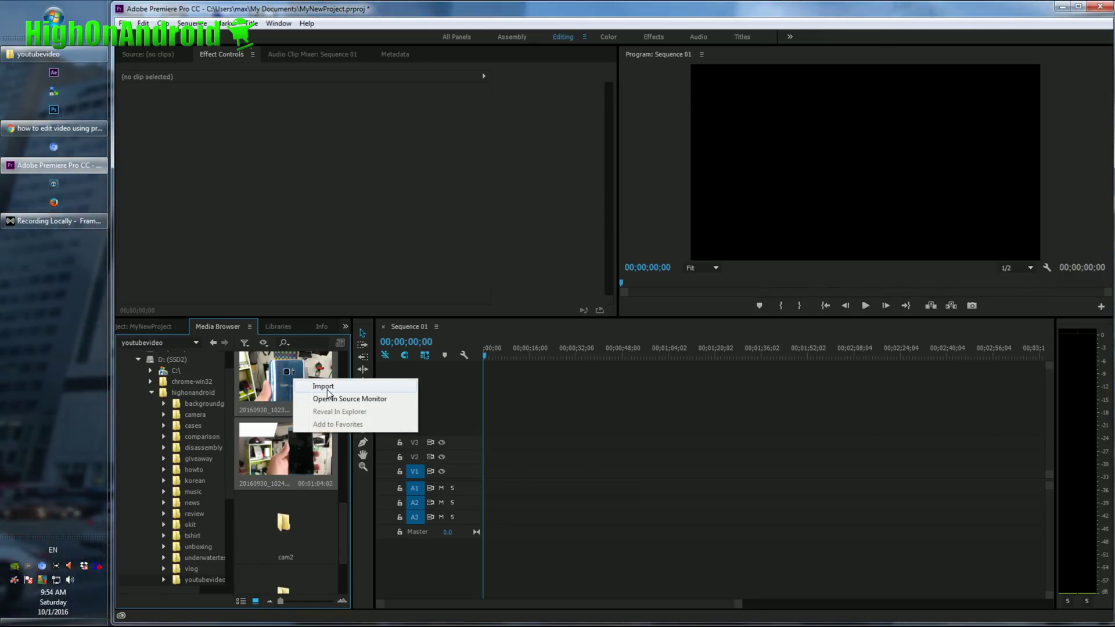
pyautogui.click(323, 387)
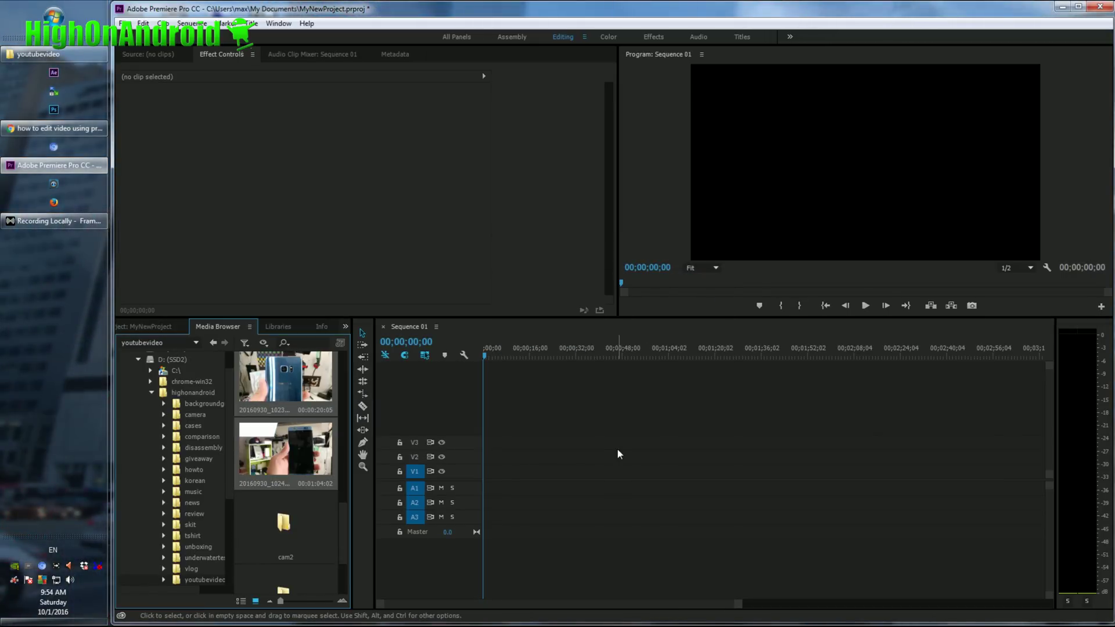
# - Place the selected clips at the start of track V1, then enlarge tracks V1 and A1 to show thumbnails and waveforms
pyautogui.moveTo(276, 393); pyautogui.dragTo(472, 475)
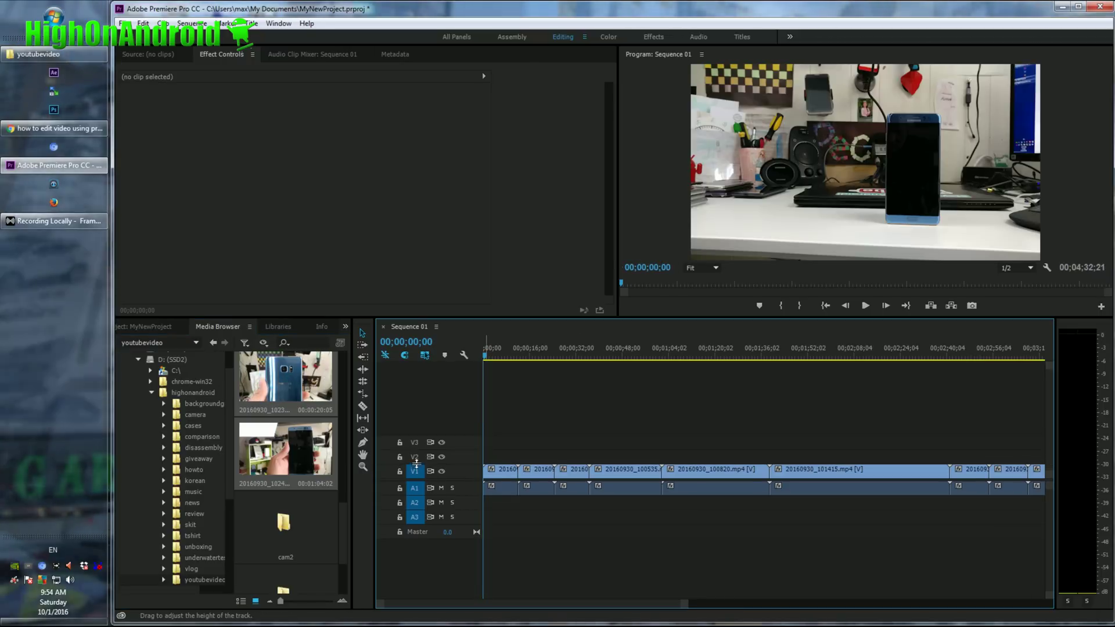
pyautogui.moveTo(415, 465); pyautogui.dragTo(416, 450)
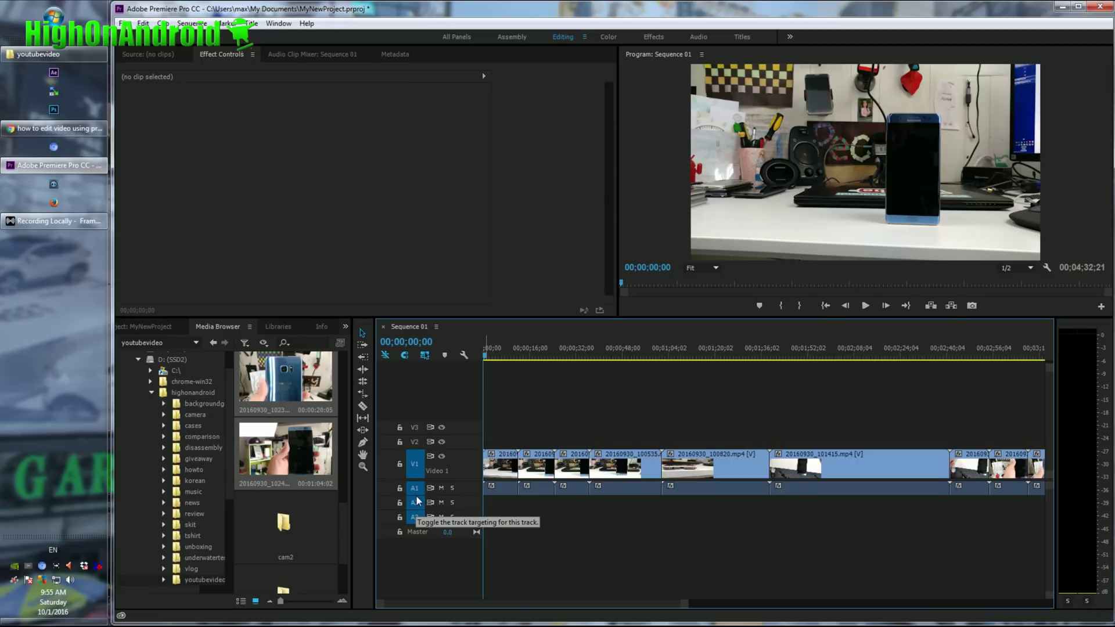
pyautogui.moveTo(415, 495); pyautogui.dragTo(415, 508)
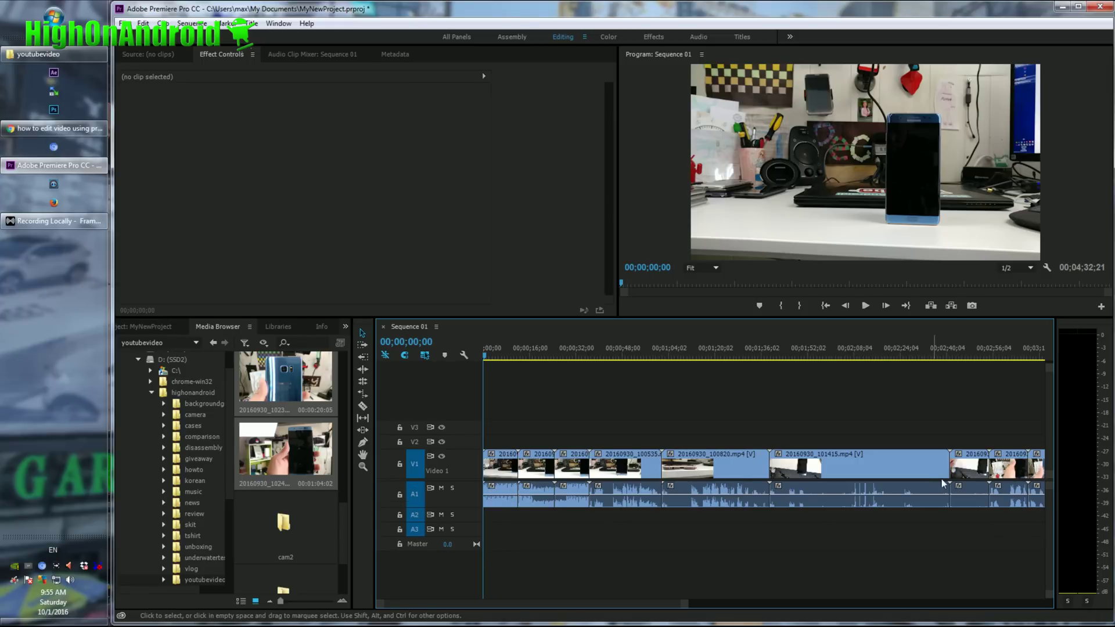
# - Select all the clips in Sequence 01 and unlink their audio from their video
pyautogui.moveTo(685, 604); pyautogui.dragTo(865, 595)
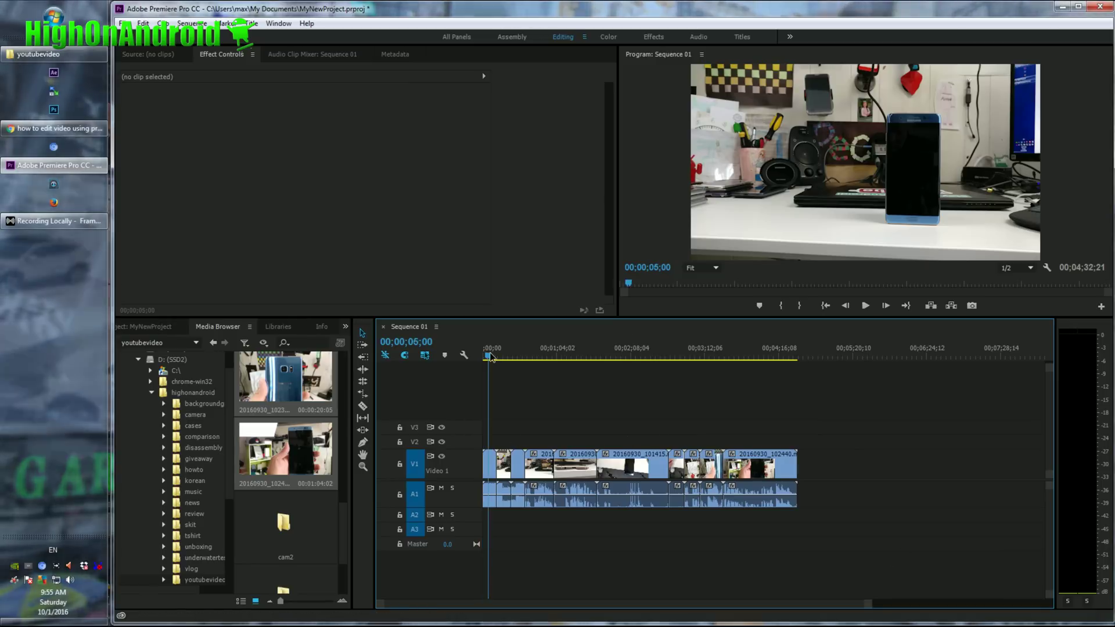
pyautogui.click(511, 356)
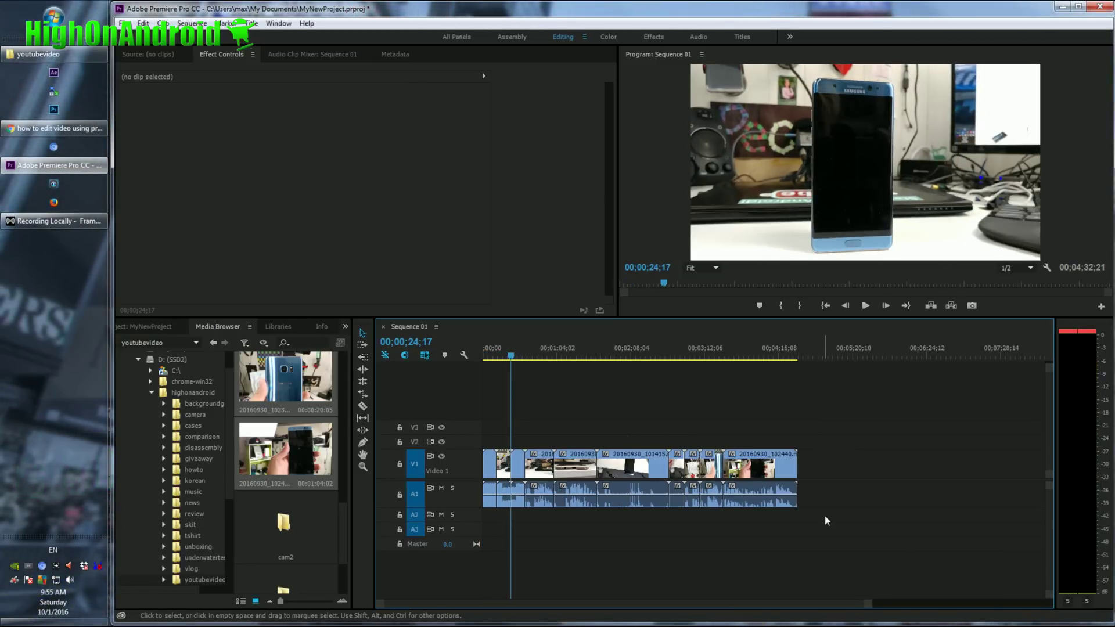
pyautogui.moveTo(843, 506); pyautogui.dragTo(485, 462)
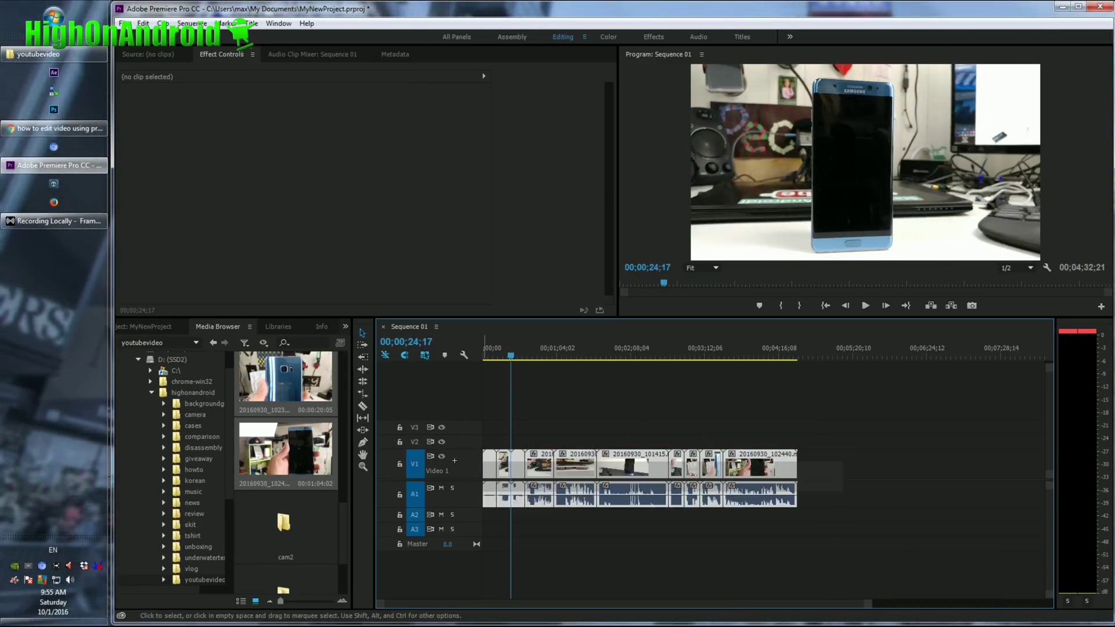
pyautogui.rightClick(604, 464)
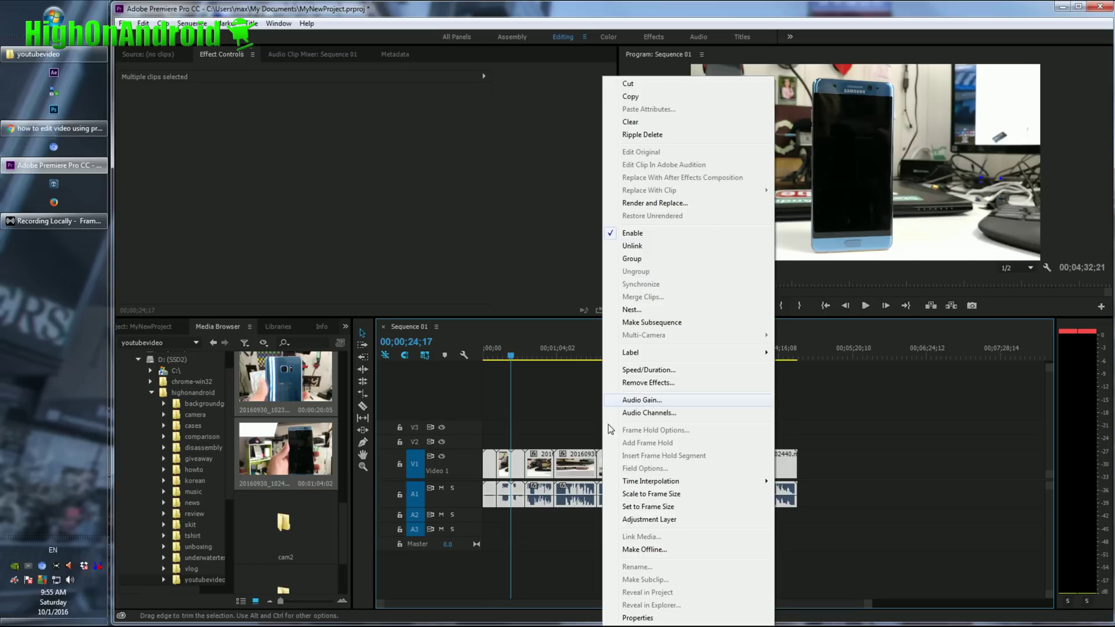
pyautogui.click(653, 247)
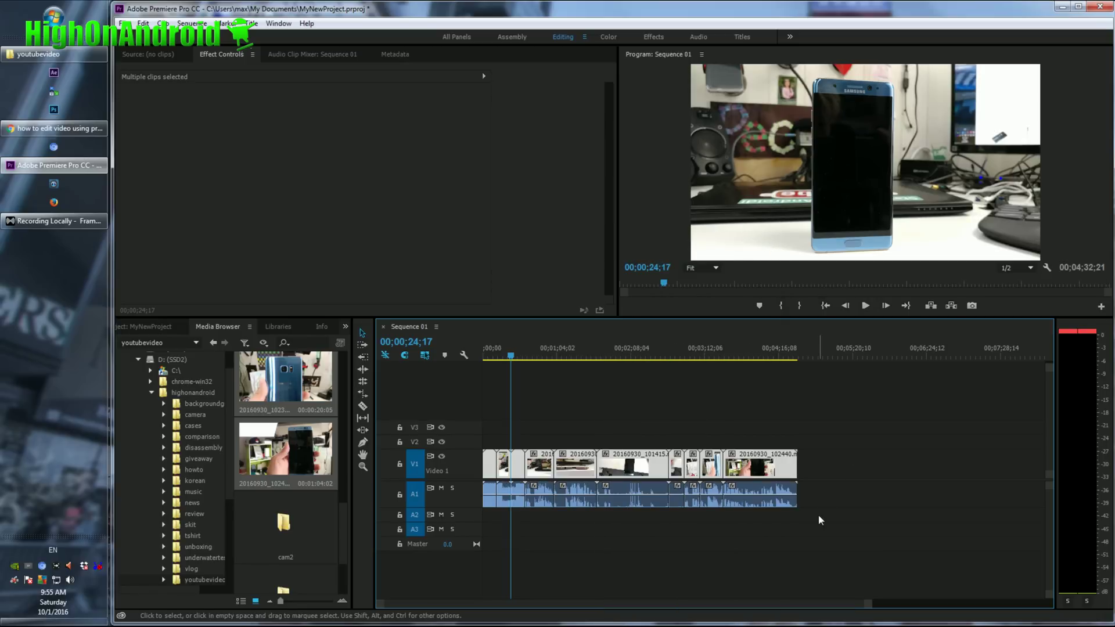
# - Select all the unlinked audio clips on track A1 and delete them, keeping the video clips on V1
pyautogui.moveTo(828, 510); pyautogui.dragTo(554, 496)
pyautogui.moveTo(714, 497); pyautogui.dragTo(658, 497)
pyautogui.hotkey('ctrl', 'shift', 'a')
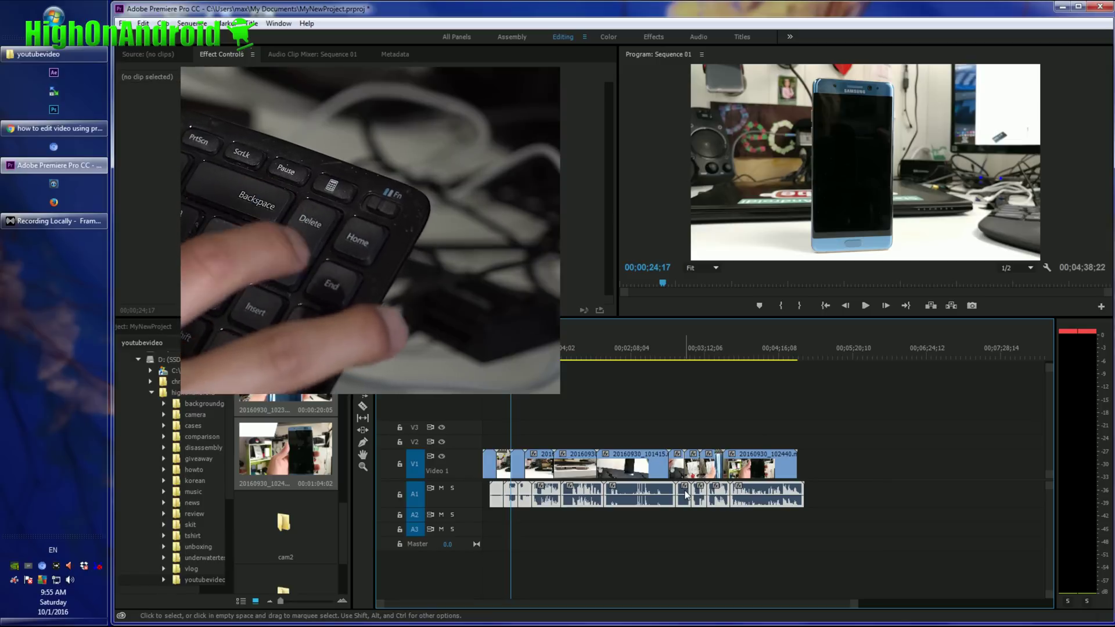
pyautogui.press('Delete')
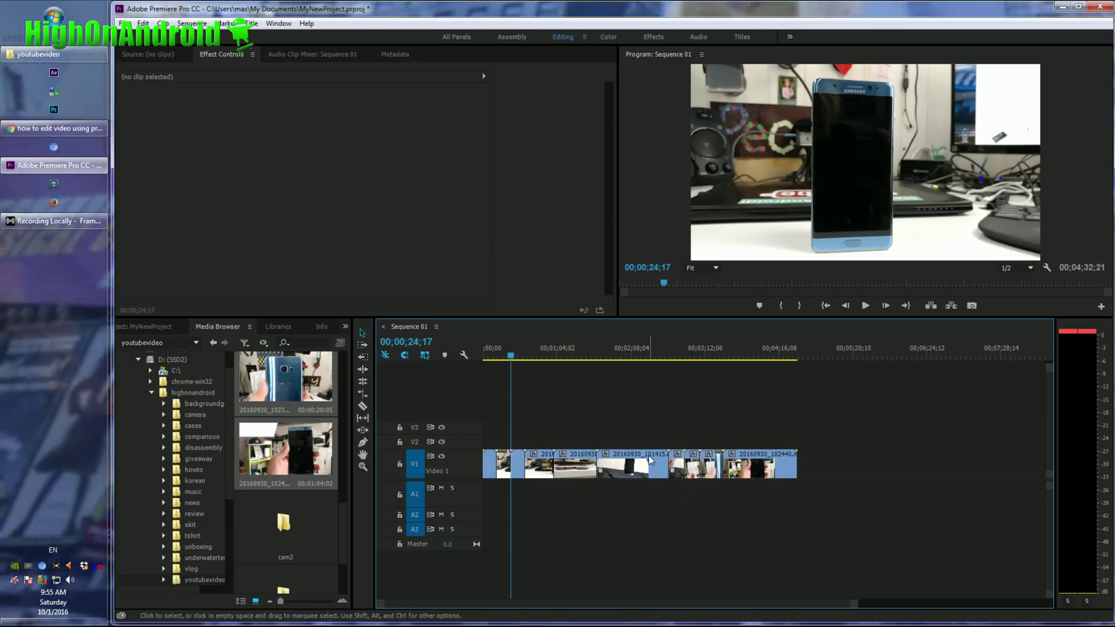
# - Review the opening footage and delete the first three clips on V1, before 20160930_100535.mp4
pyautogui.click(496, 353)
pyautogui.press('=')
pyautogui.press('=')
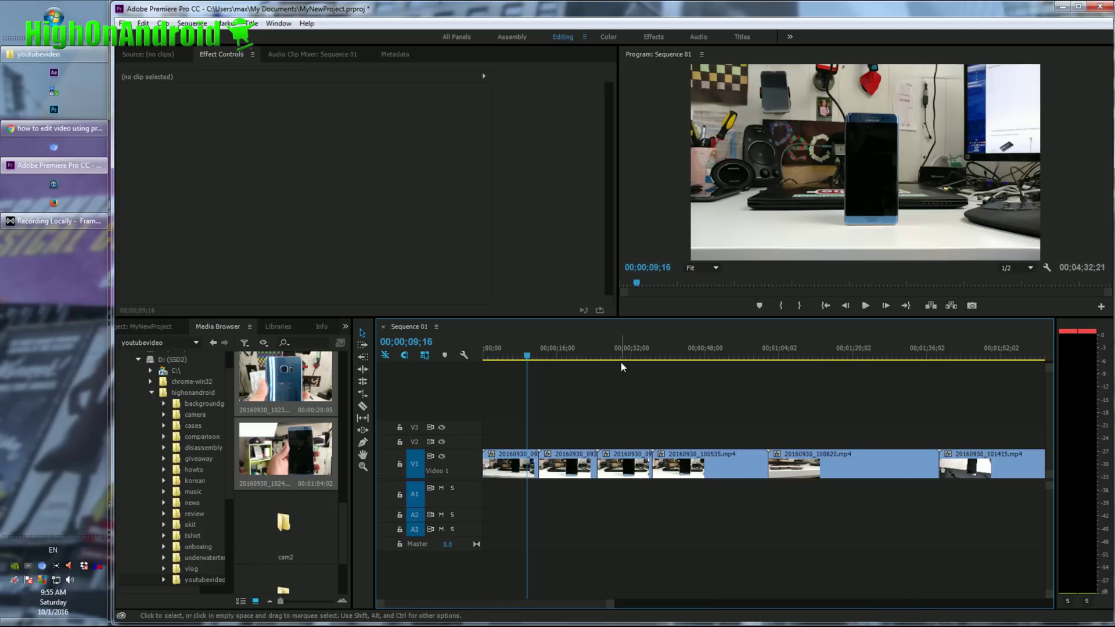
pyautogui.moveTo(558, 355); pyautogui.dragTo(722, 356)
pyautogui.click(704, 465)
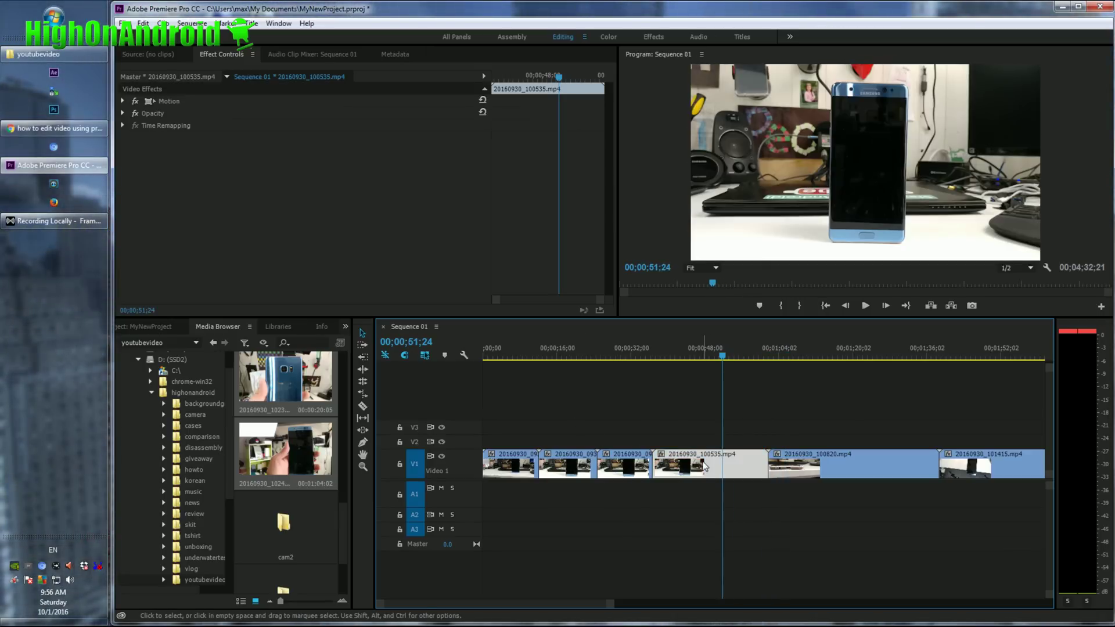
pyautogui.moveTo(644, 502); pyautogui.dragTo(570, 428)
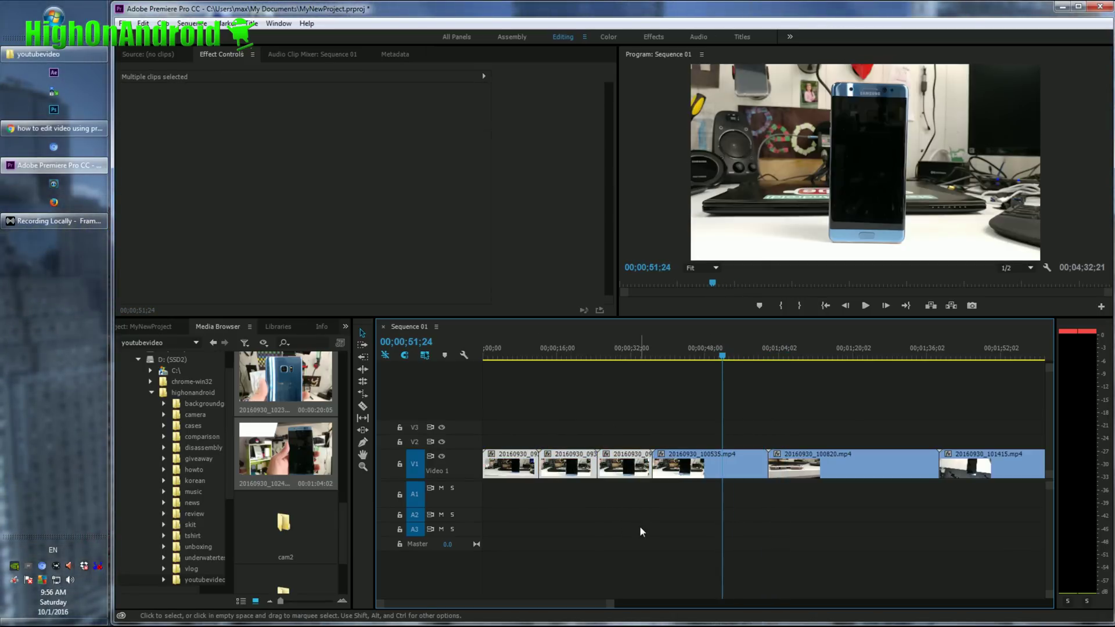
pyautogui.press('Delete')
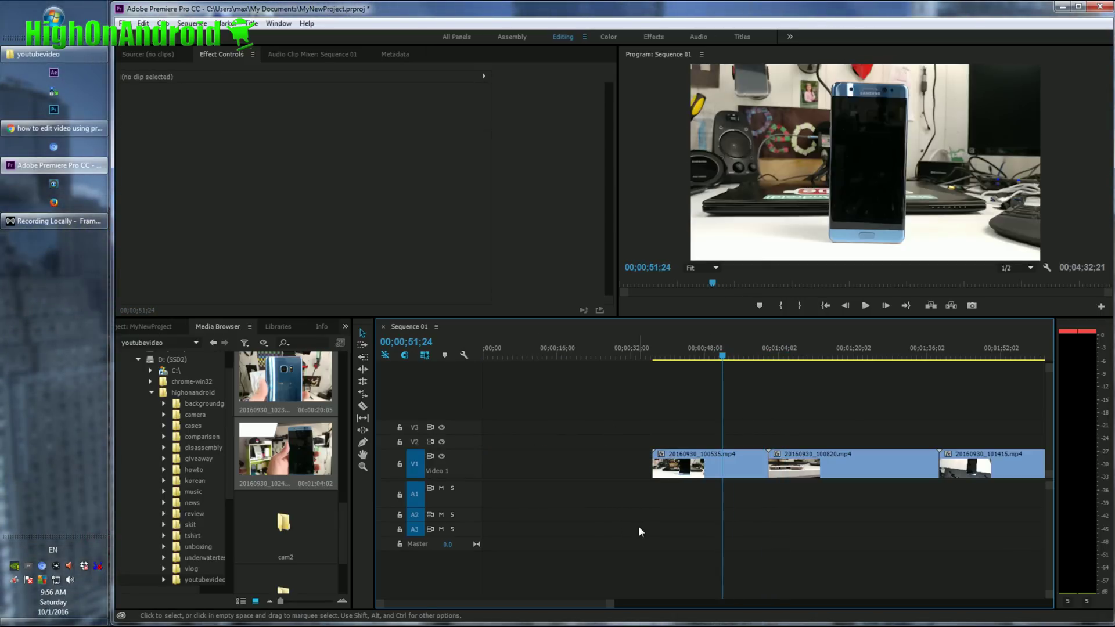
# - Trim the start of 20160930_100535.mp4 on V1 to 00;00;41;00 and play the trimmed clip
pyautogui.moveTo(701, 358); pyautogui.dragTo(672, 360)
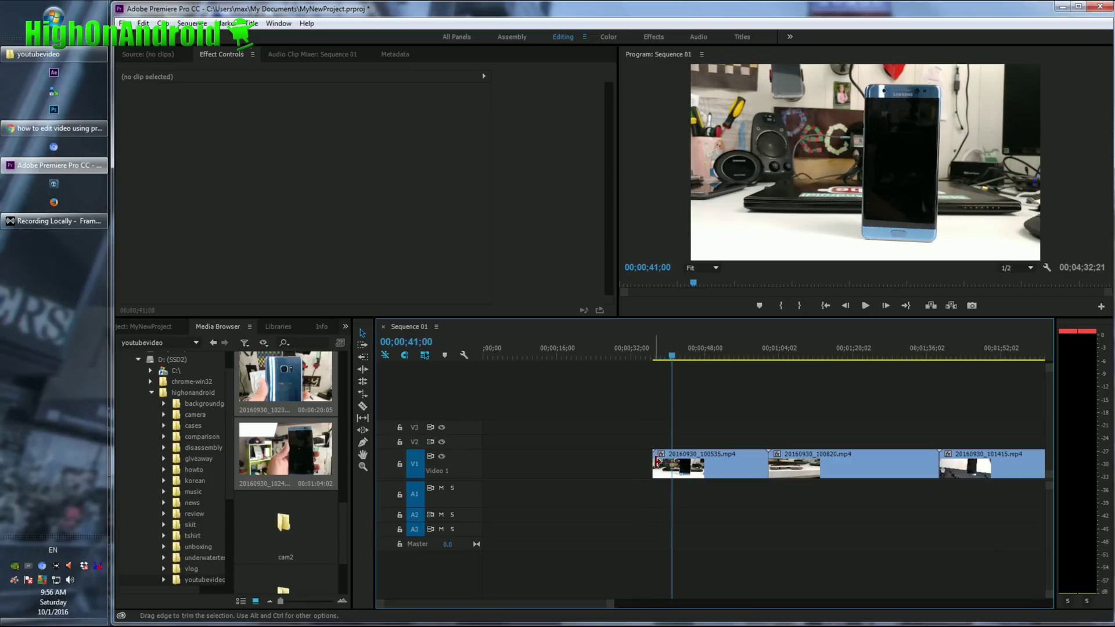
pyautogui.moveTo(657, 463); pyautogui.dragTo(672, 463)
pyautogui.press('space')
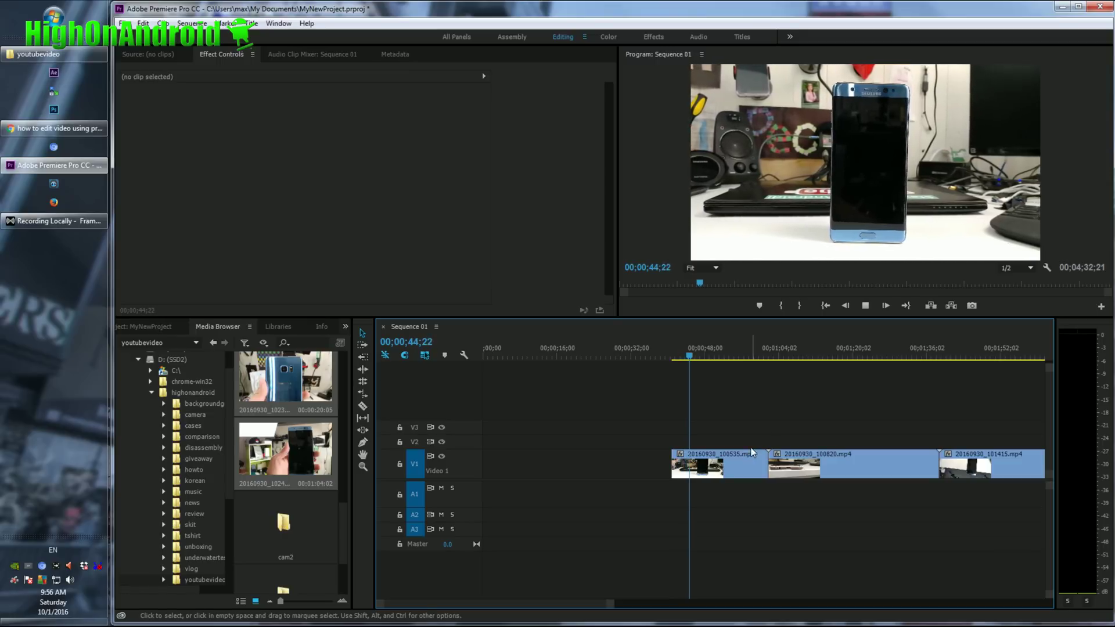
pyautogui.press('space')
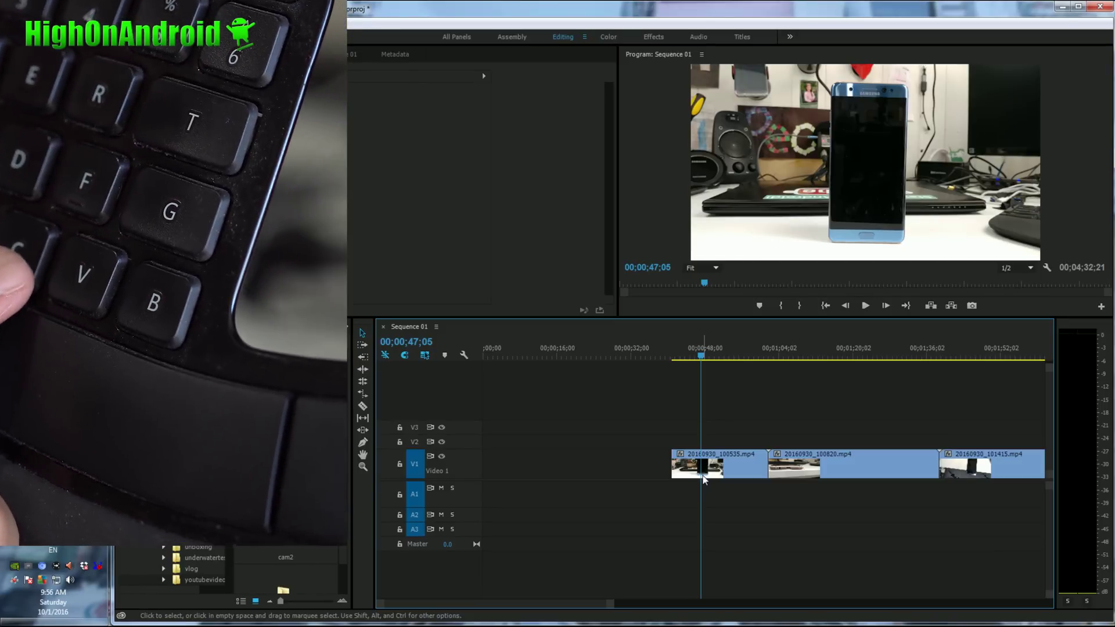
pyautogui.click(577, 464)
pyautogui.click(363, 370)
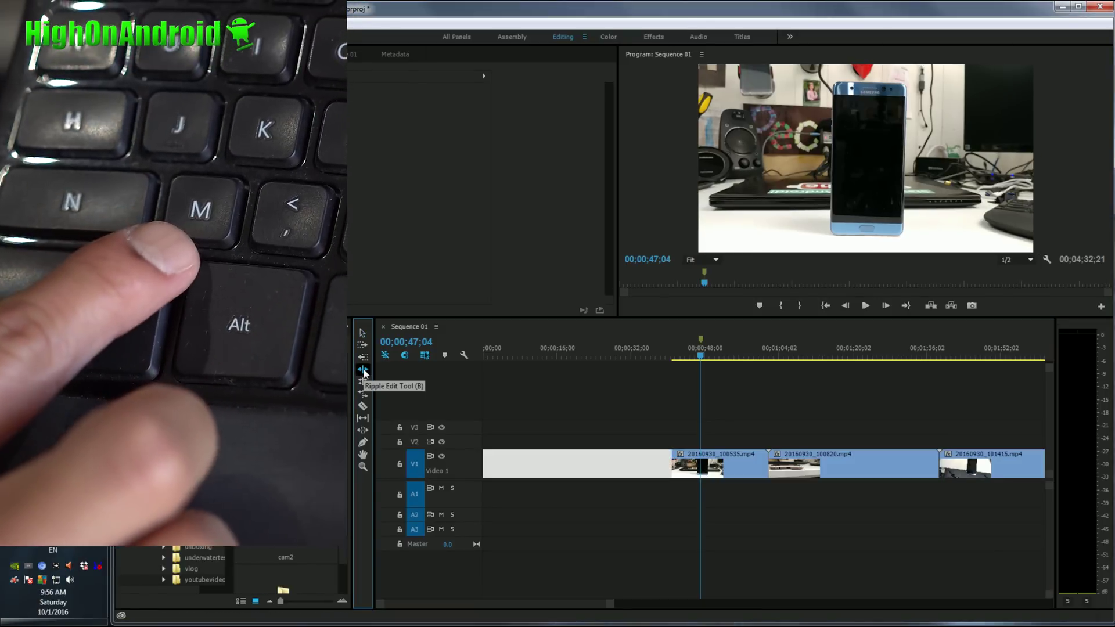
pyautogui.click(362, 334)
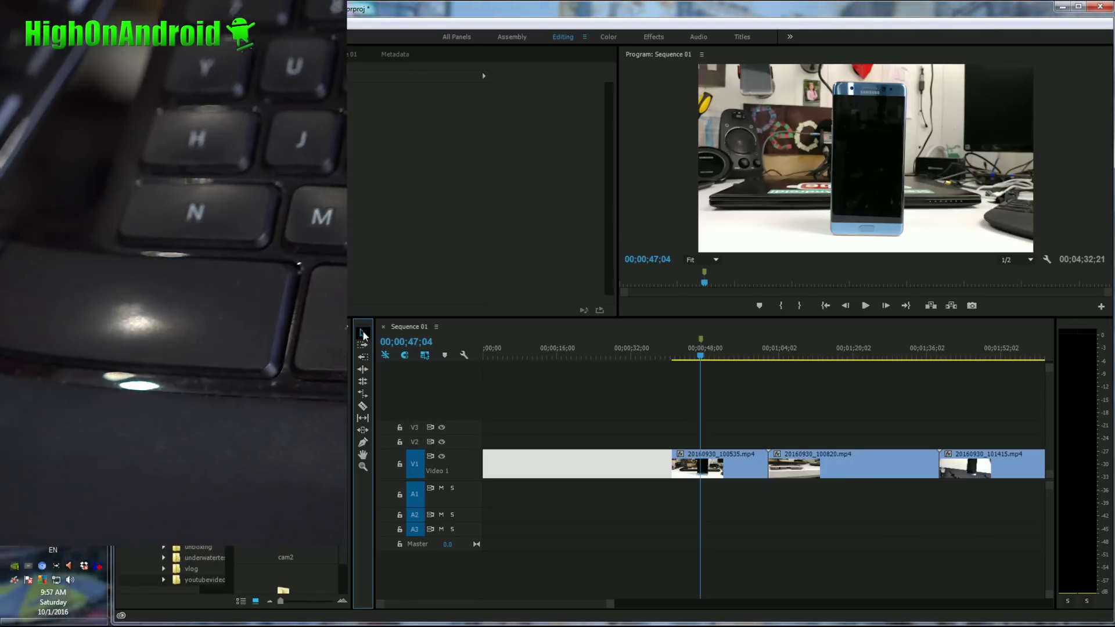
# - Split 20160930_100535.mp4 at 00;00;49;23 with the Razor tool and delete the part after the cut
pyautogui.click(689, 357)
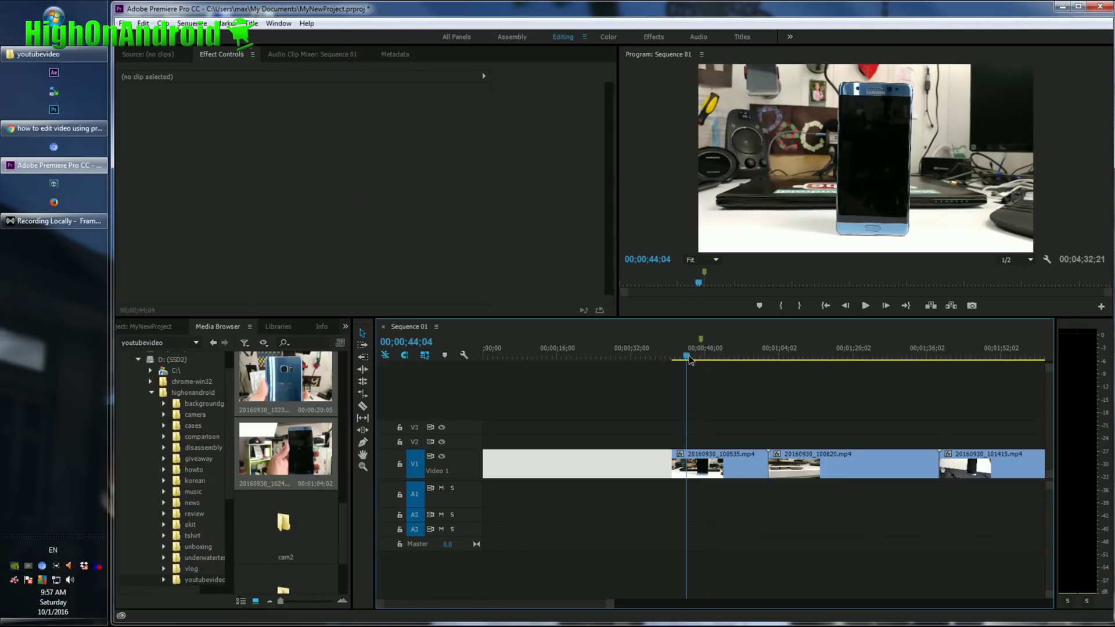
pyautogui.click(696, 359)
pyautogui.moveTo(696, 359)
pyautogui.mouseDown()
pyautogui.moveTo(734, 359)
pyautogui.moveTo(683, 363)
pyautogui.moveTo(701, 363)
pyautogui.mouseUp()
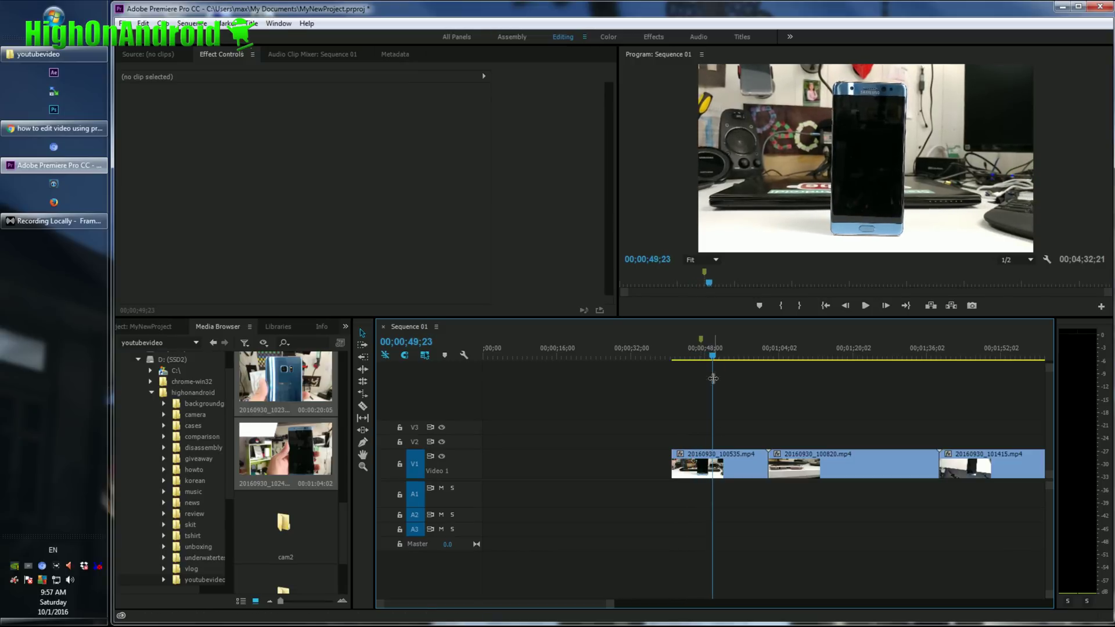
pyautogui.press('c')
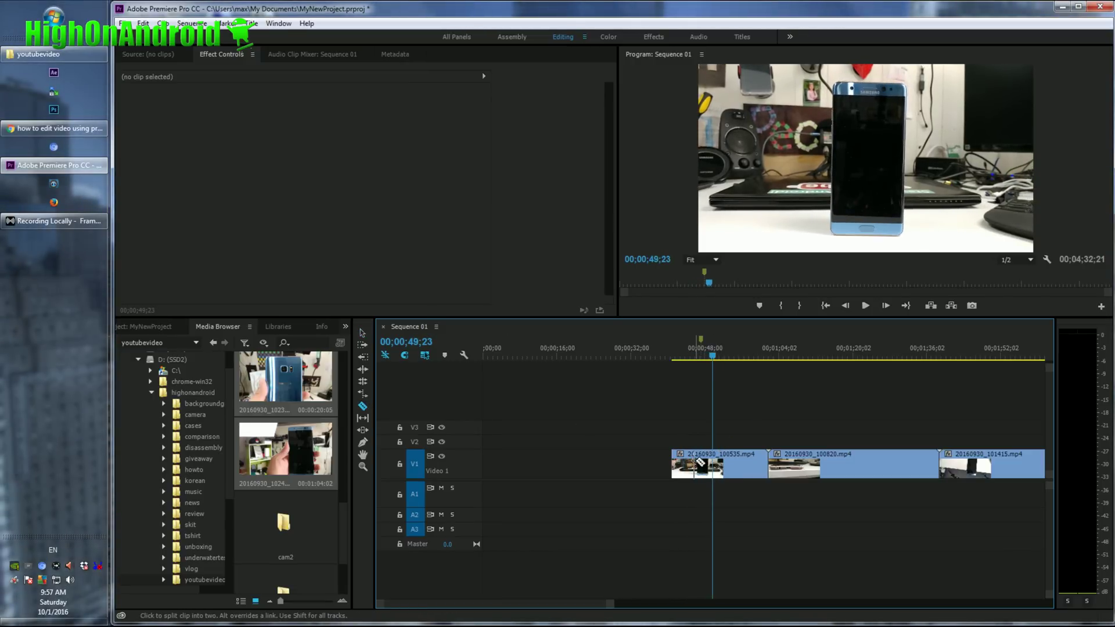
pyautogui.click(713, 464)
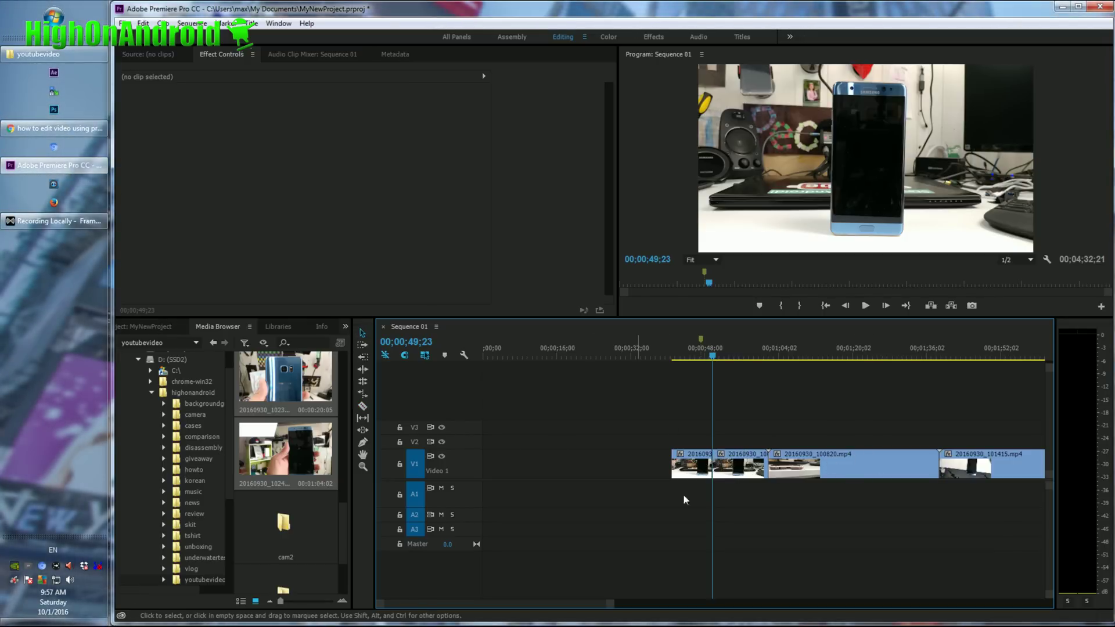
pyautogui.click(732, 475)
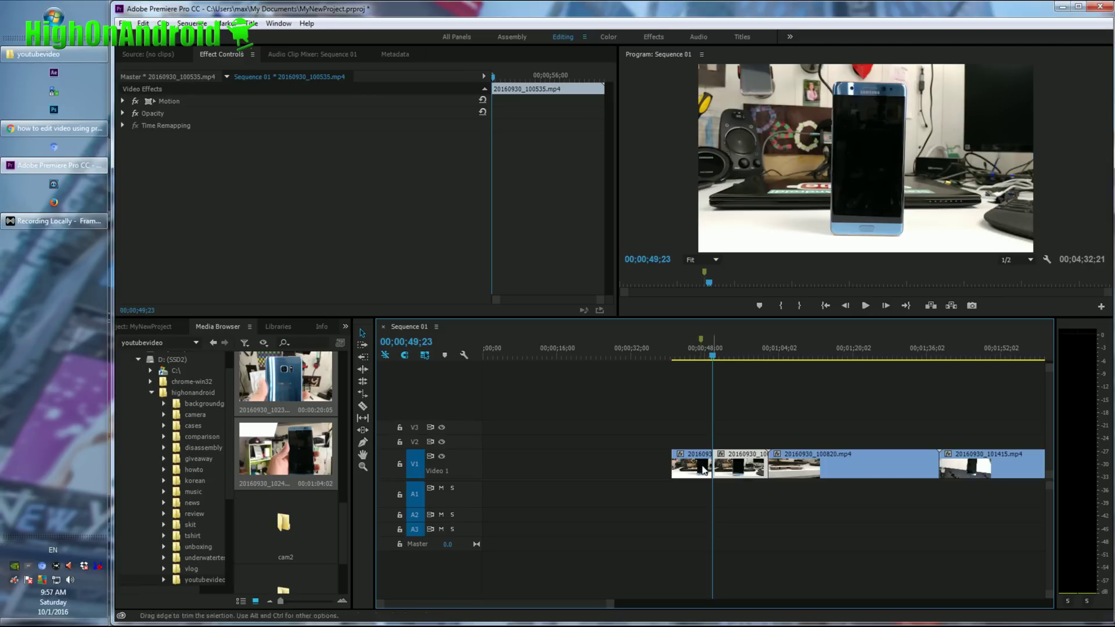
pyautogui.press('Delete')
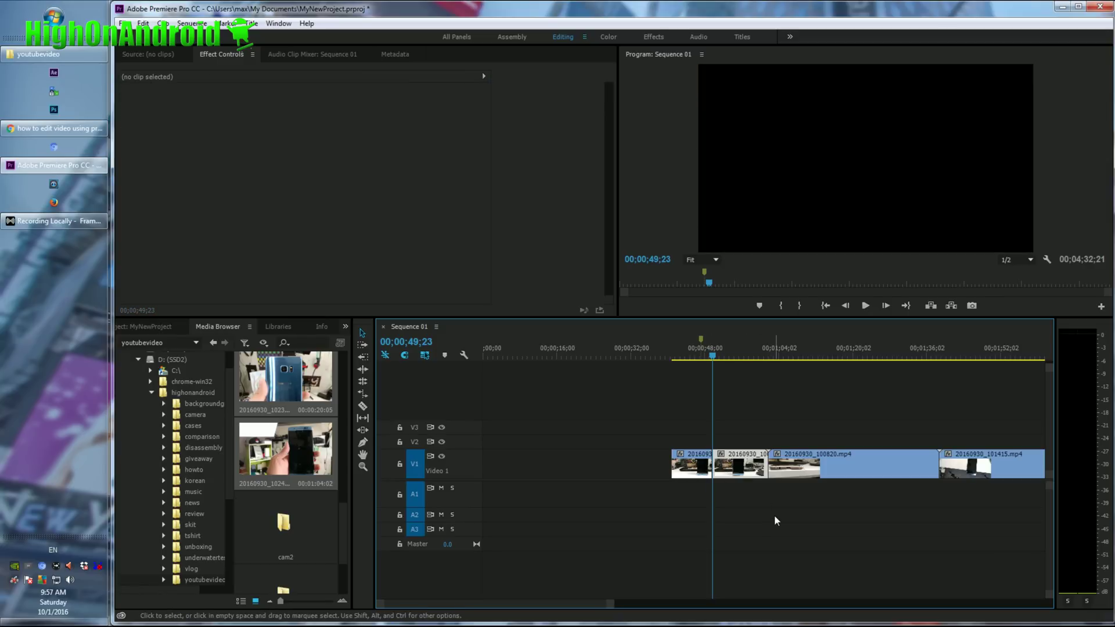
# - Trim the start of 20160930_100820.mp4 on V1 to 00;01;06;12
pyautogui.scroll(-1, 734, 495)
pyautogui.scroll(-3, 735, 498)
pyautogui.moveTo(546, 357); pyautogui.dragTo(650, 361)
pyautogui.click(632, 358)
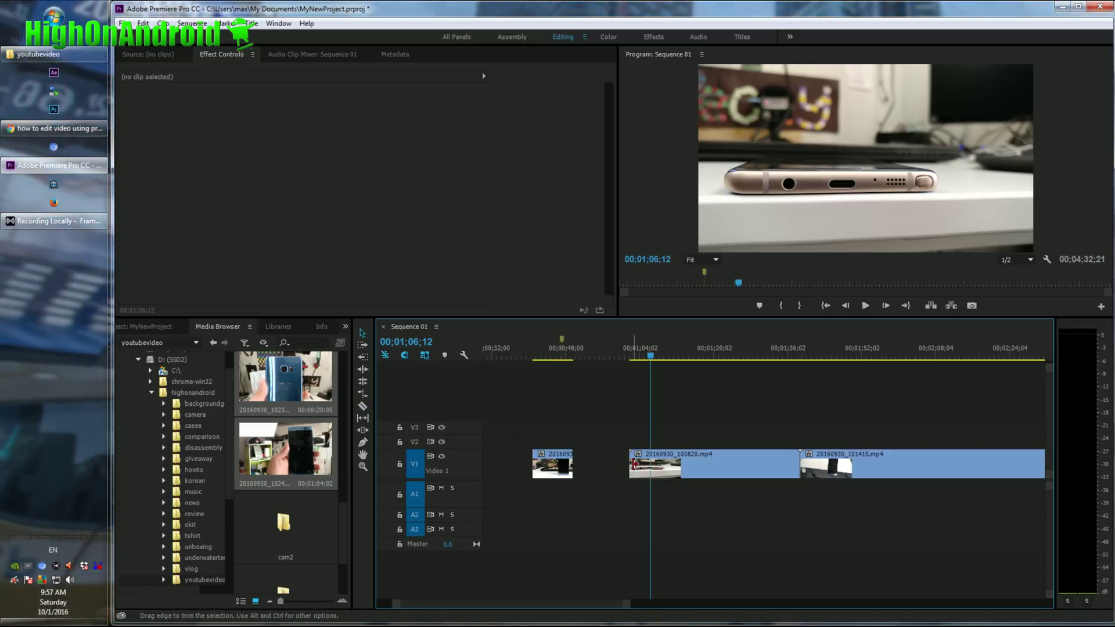
pyautogui.moveTo(634, 465); pyautogui.dragTo(651, 464)
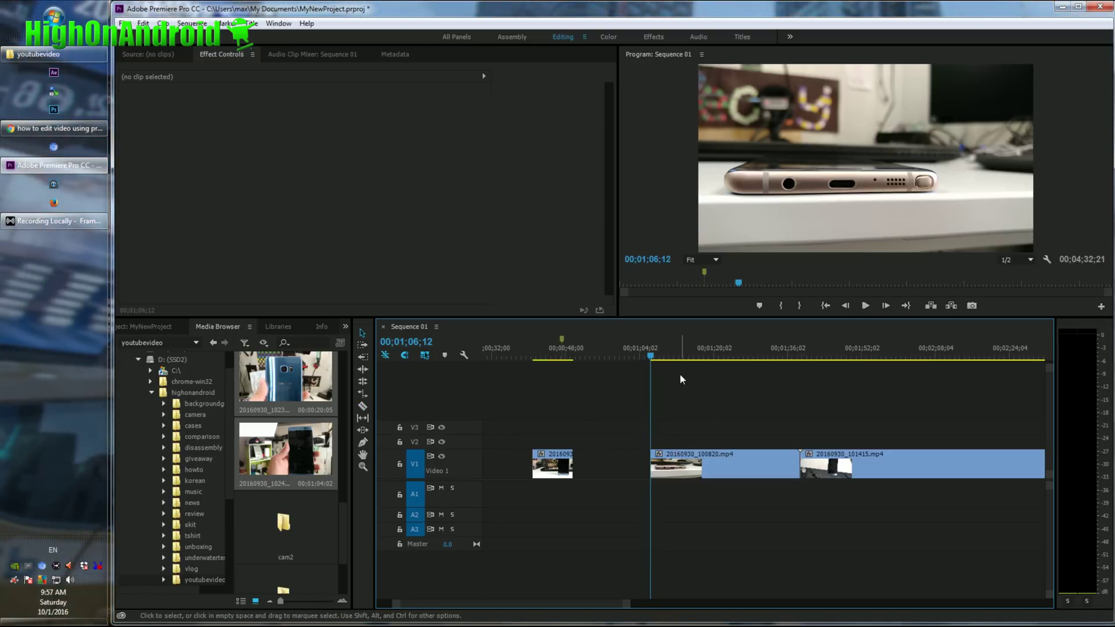
# - Cut 20160930_100820.mp4 at about 00;01;12 and trim the start of its second piece to 00;01;25;10
pyautogui.press('space')
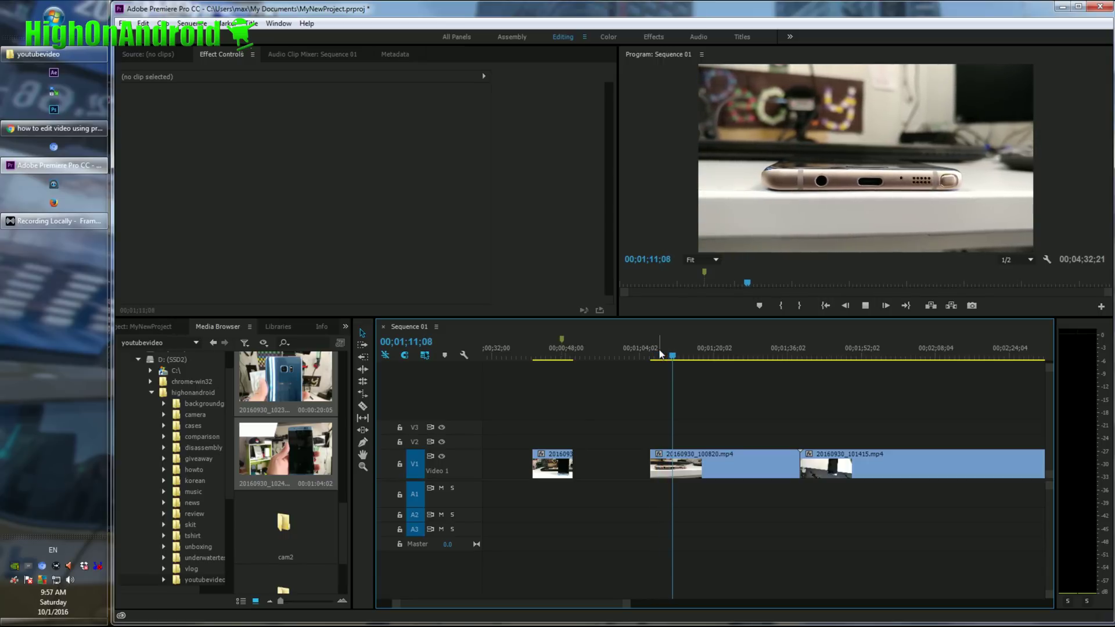
pyautogui.press('c')
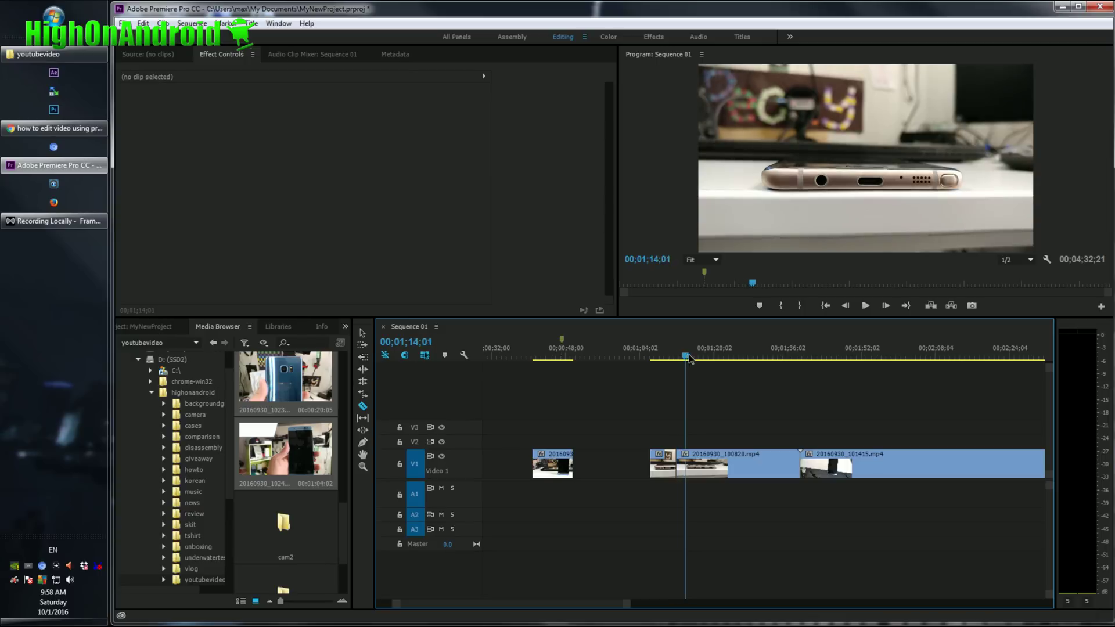
pyautogui.moveTo(698, 358); pyautogui.dragTo(740, 360)
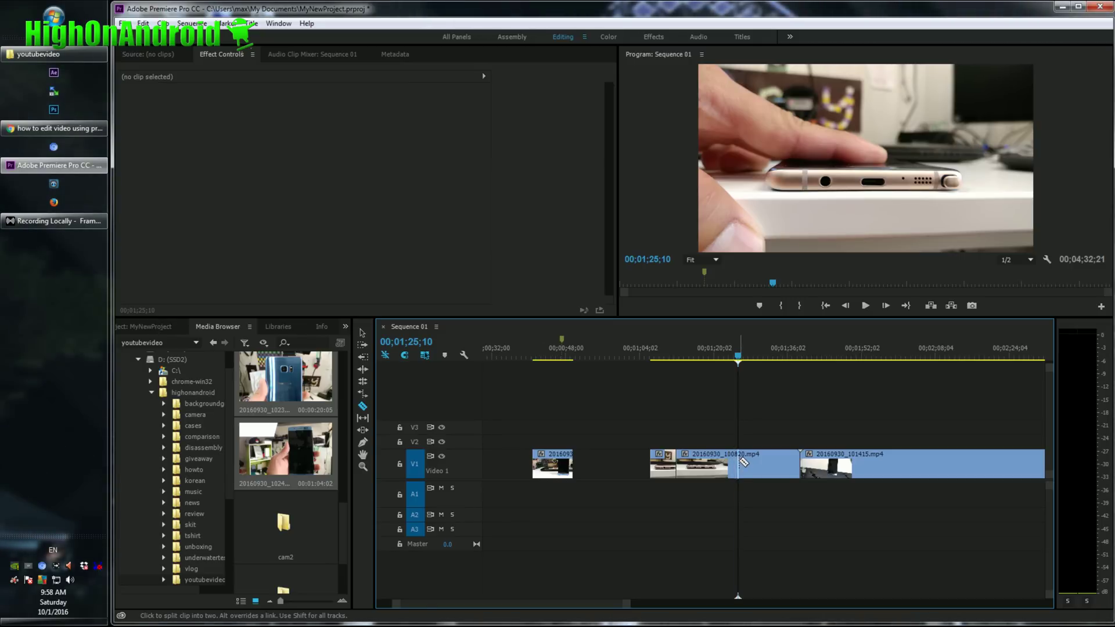
pyautogui.moveTo(678, 462); pyautogui.dragTo(738, 462)
# - Play the second piece of 20160930_100820.mp4, split it at 00;01;31;07, and delete the part after the cut
pyautogui.press('space')
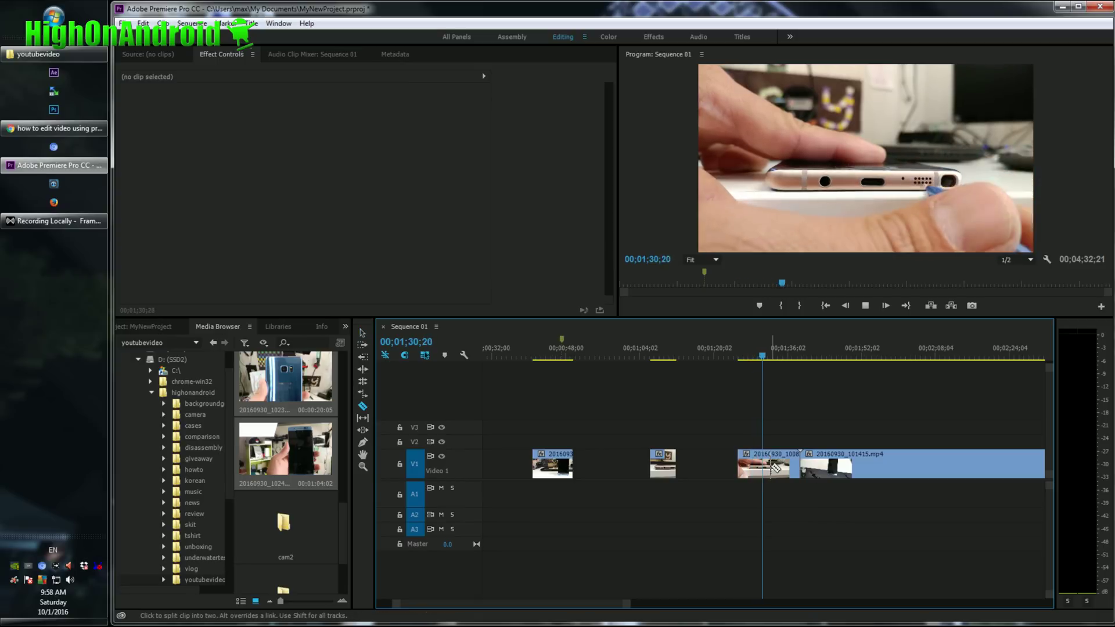
pyautogui.press('space')
pyautogui.press('c')
pyautogui.click(767, 468)
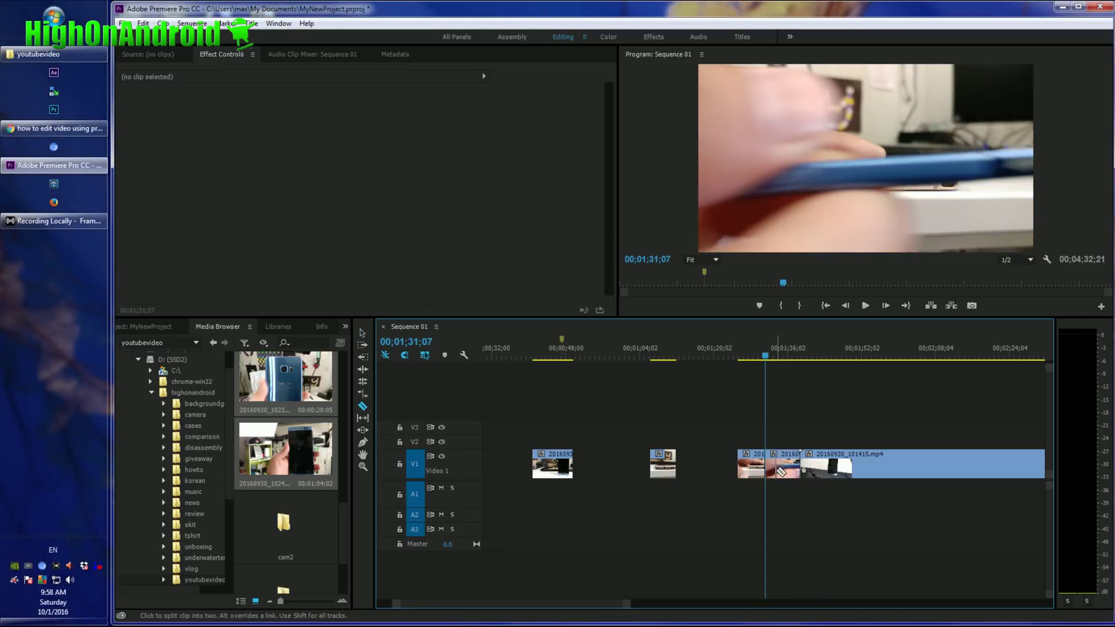
pyautogui.click(783, 473)
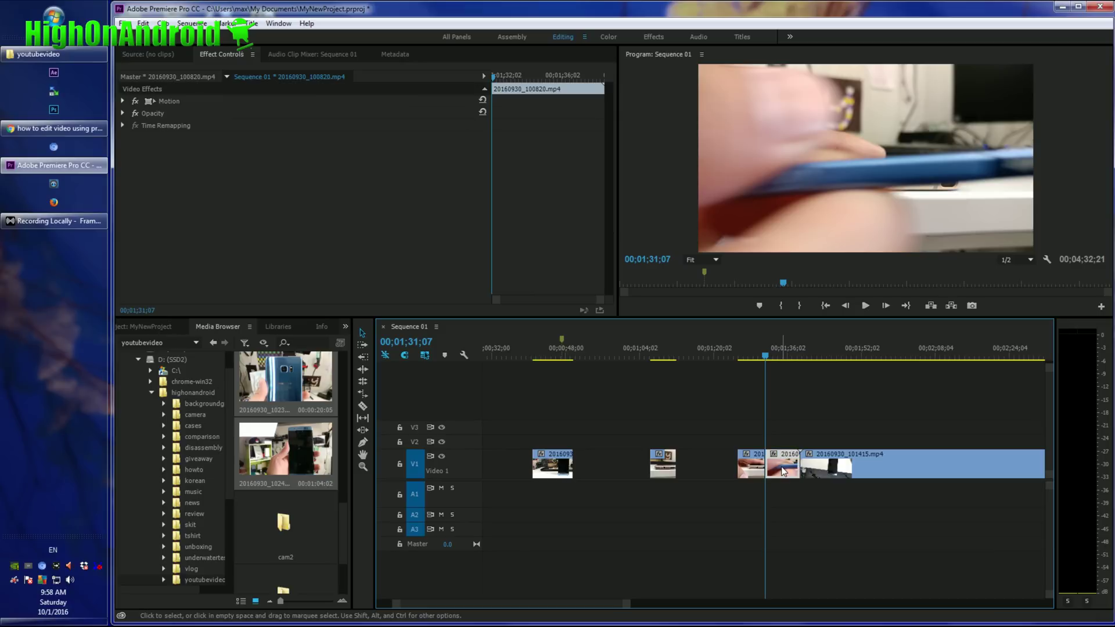
pyautogui.press('Delete')
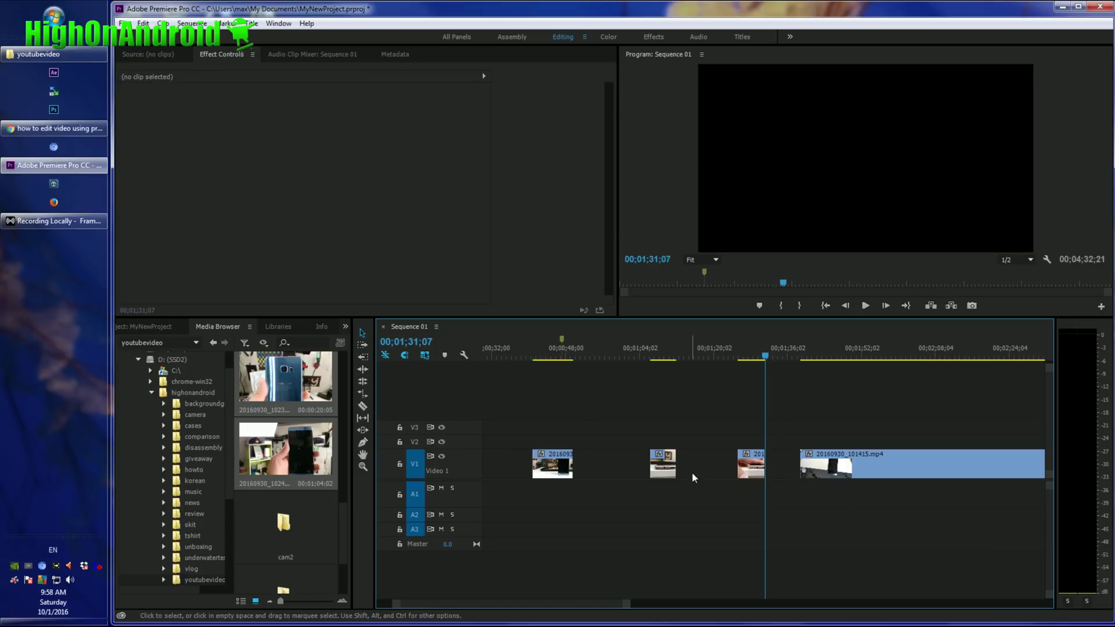
# - Move both remaining pieces of 20160930_100820.mp4 directly behind the 20160930_100535.mp4 clip, leaving no gaps
pyautogui.moveTo(604, 467); pyautogui.dragTo(591, 467)
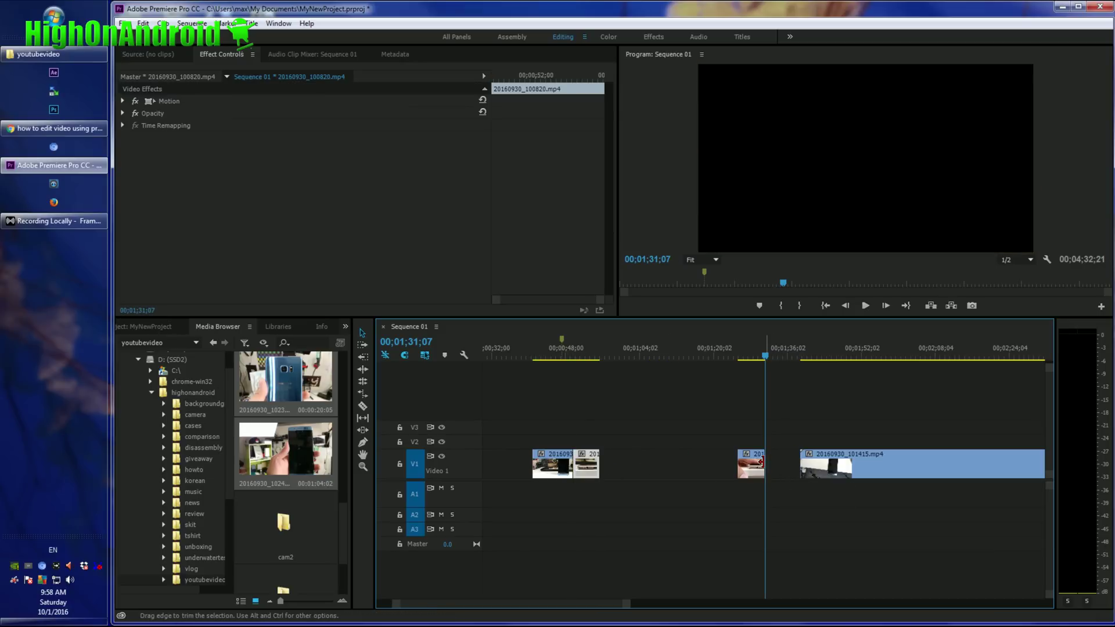
pyautogui.moveTo(759, 467); pyautogui.dragTo(621, 465)
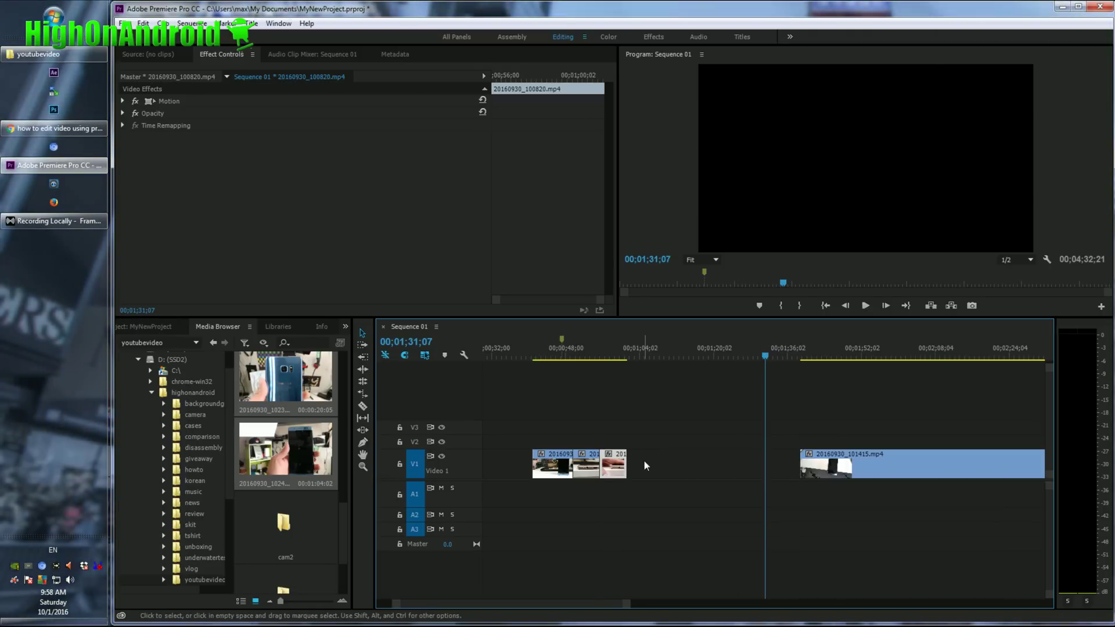
# - Reduce 20160930_101415.mp4 to a short section directly behind the edited clips, and move the last three clips on V1 earlier
pyautogui.press('-')
pyautogui.press('-')
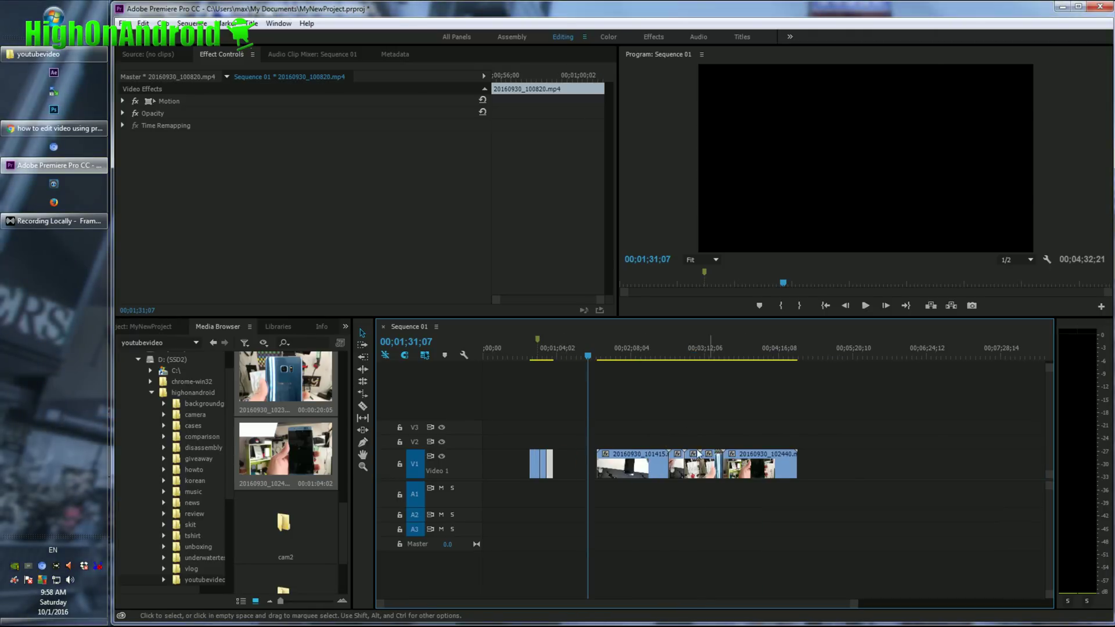
pyautogui.press('=')
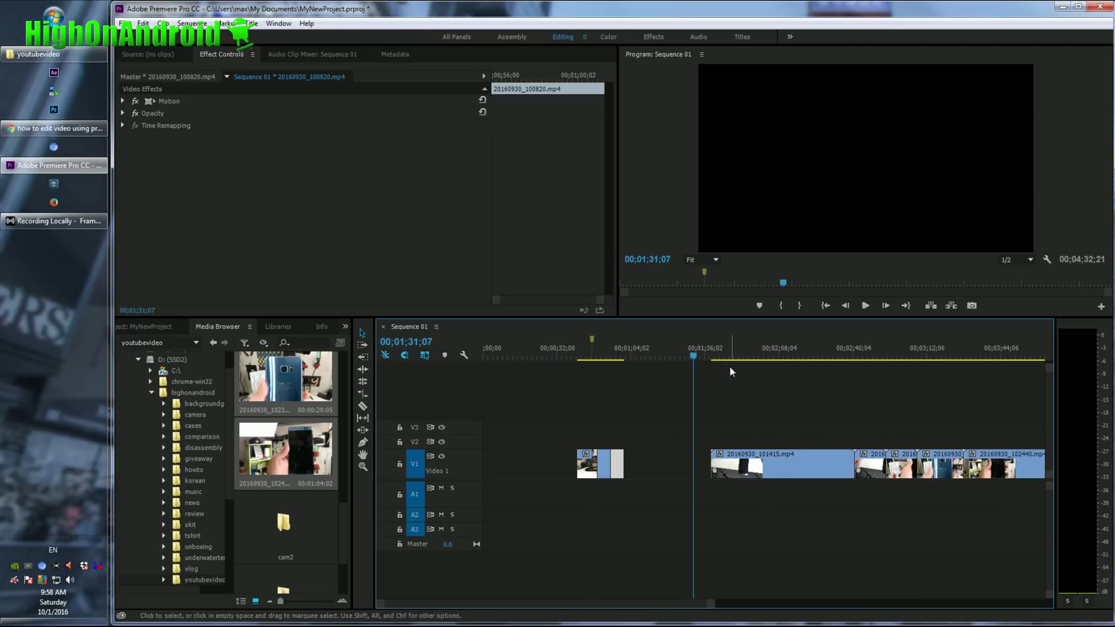
pyautogui.moveTo(730, 357)
pyautogui.mouseDown()
pyautogui.moveTo(718, 357)
pyautogui.moveTo(752, 360)
pyautogui.mouseUp()
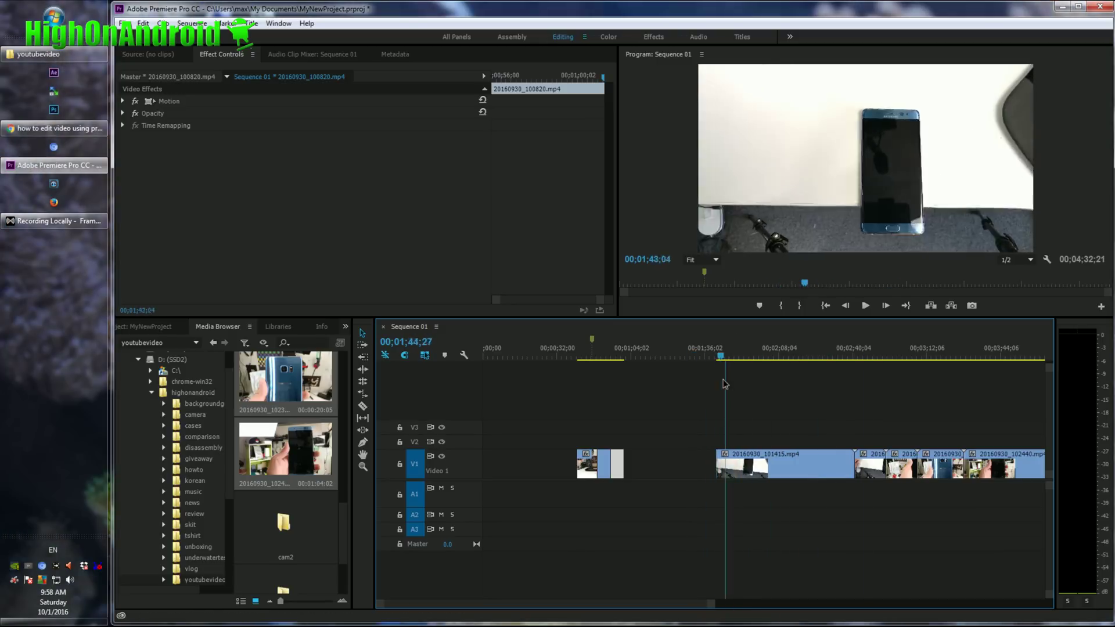
pyautogui.click(755, 464)
pyautogui.press('Delete')
pyautogui.moveTo(869, 465); pyautogui.dragTo(758, 382)
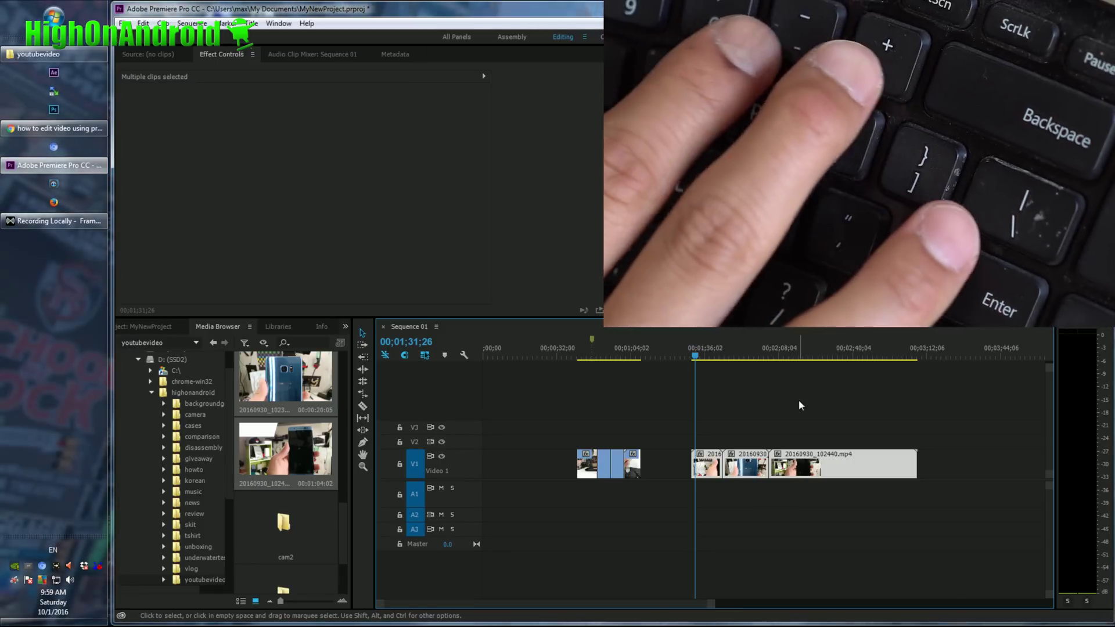
# - Examine the clips on V1 around 00;01;31;26 at closer and wider timeline scales
pyautogui.press('-')
pyautogui.press('=')
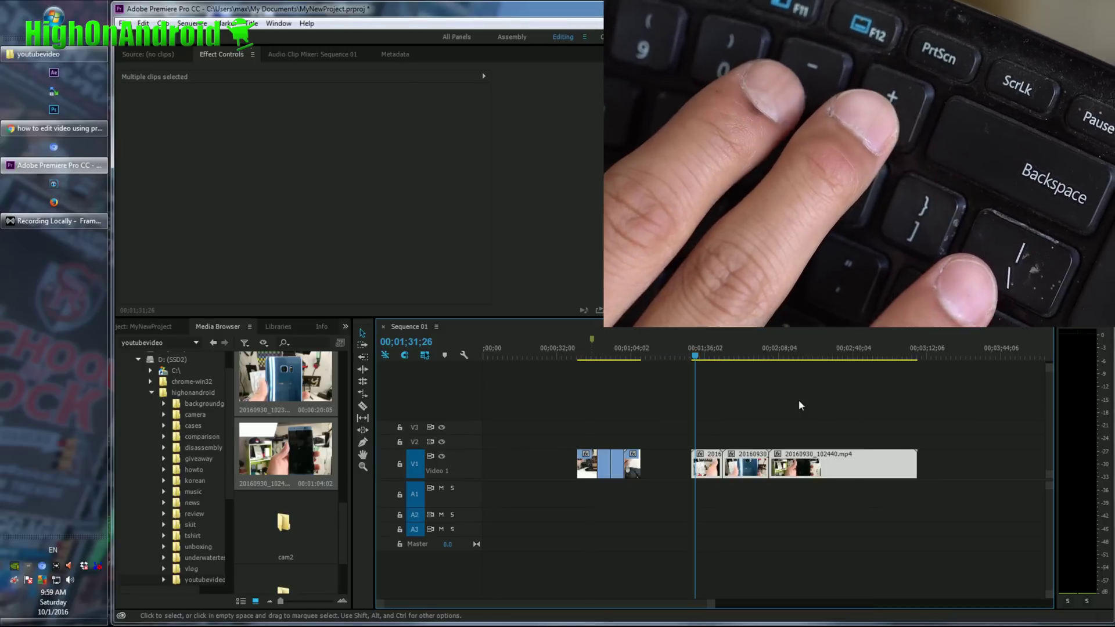
pyautogui.press('=')
pyautogui.press('=')
pyautogui.press('=')
pyautogui.press('=')
pyautogui.press('=')
pyautogui.press('=')
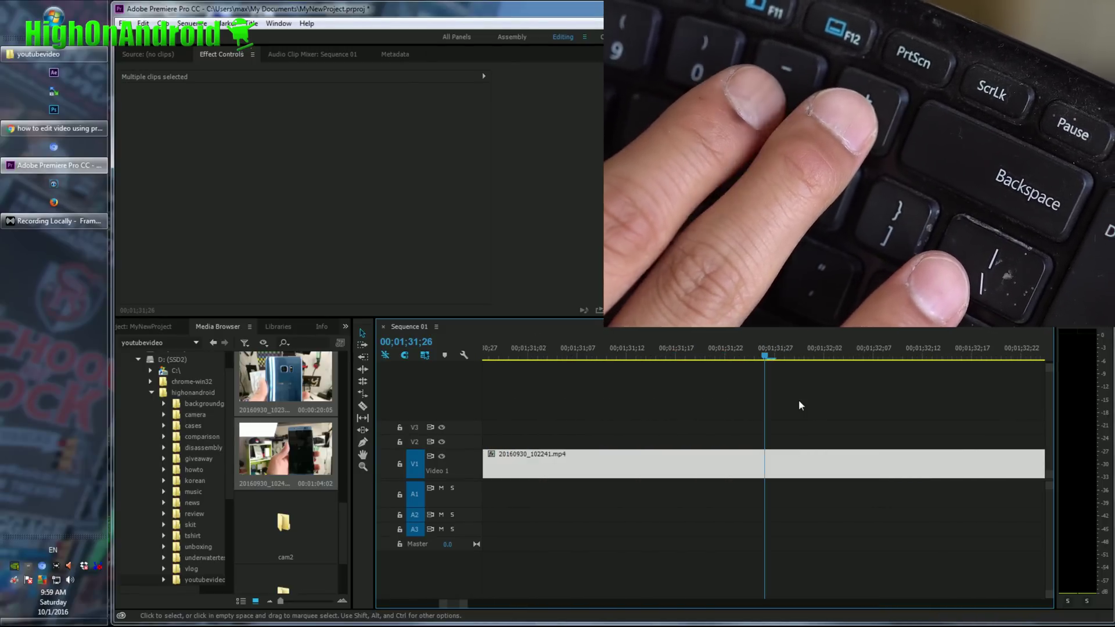
pyautogui.press('-')
pyautogui.press('-')
pyautogui.press('-')
pyautogui.press('-')
pyautogui.press('-')
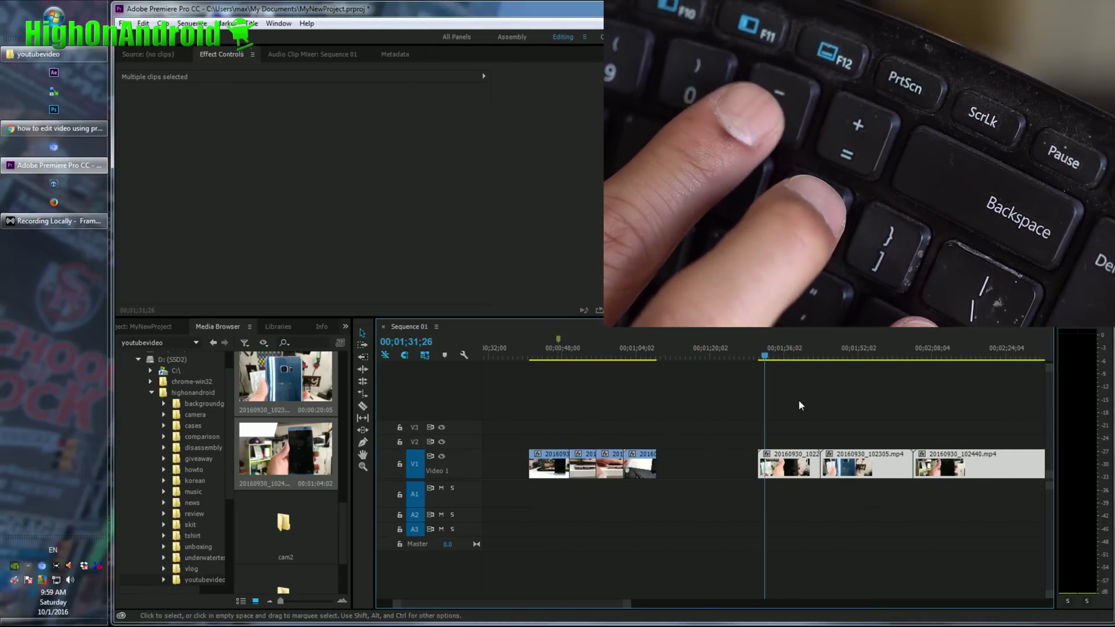
pyautogui.press('-')
pyautogui.press('-')
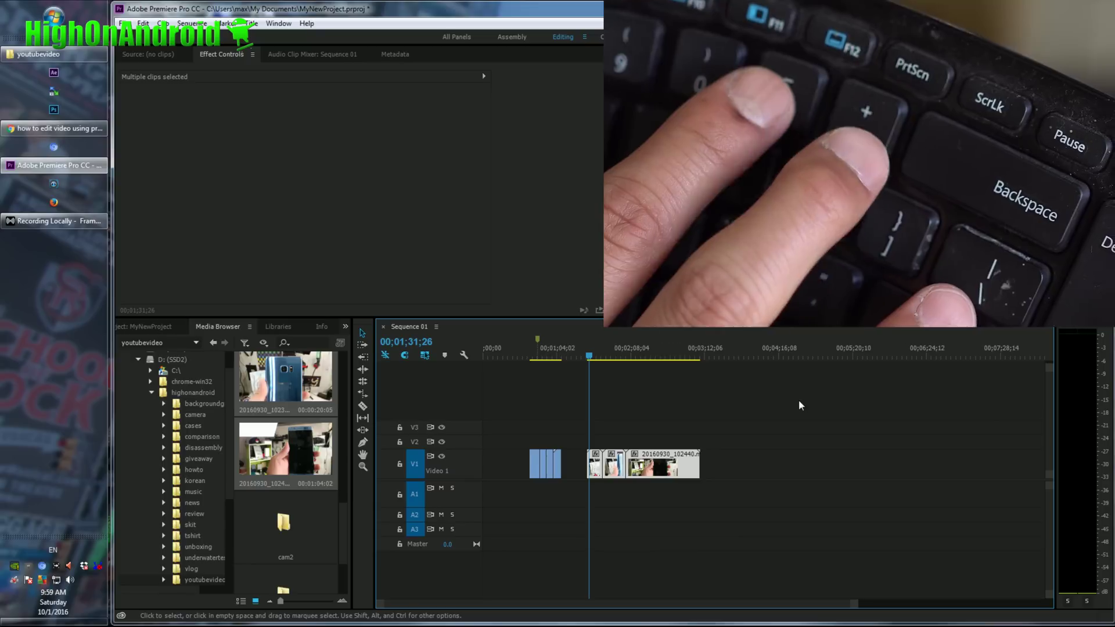
pyautogui.press('=')
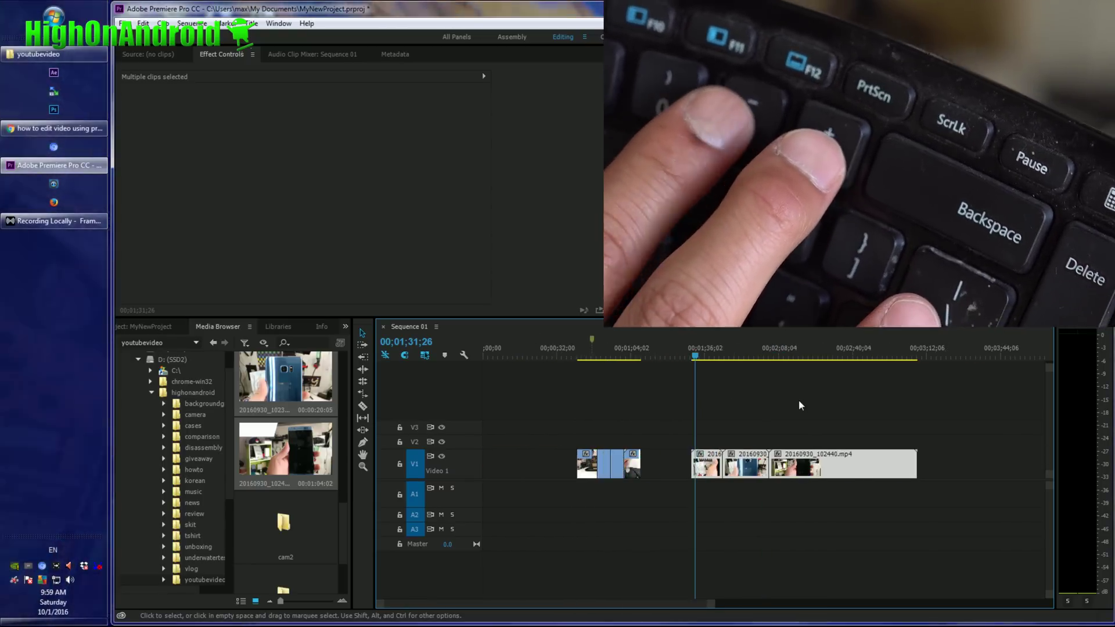
pyautogui.press('-')
pyautogui.press('=')
pyautogui.press('=')
pyautogui.press('-')
pyautogui.press('-')
pyautogui.press('-')
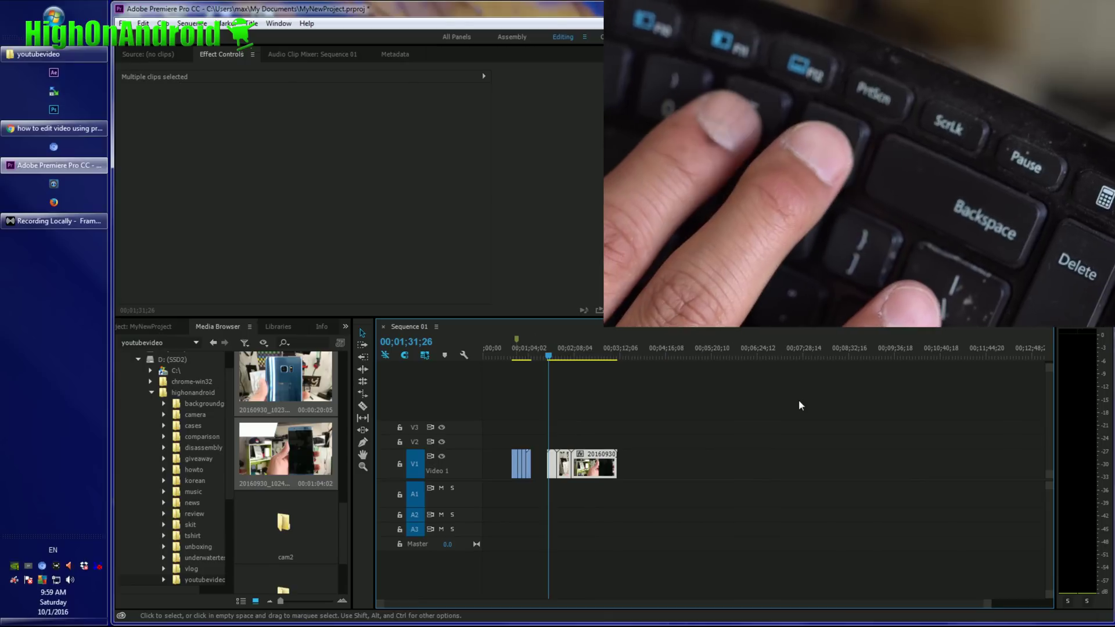
pyautogui.press('=')
pyautogui.press('=')
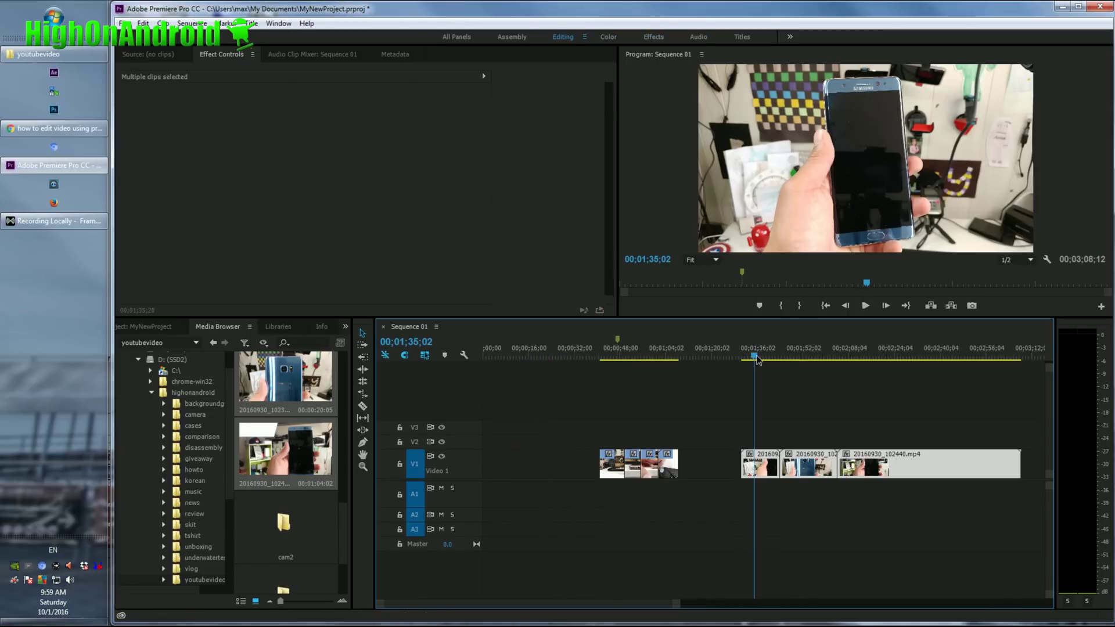
# - Shorten the remaining clips, 20160930_102241.mp4 through 20160930_102440.mp4, and move the kept pieces directly behind the edited clips on V1
pyautogui.click(748, 356)
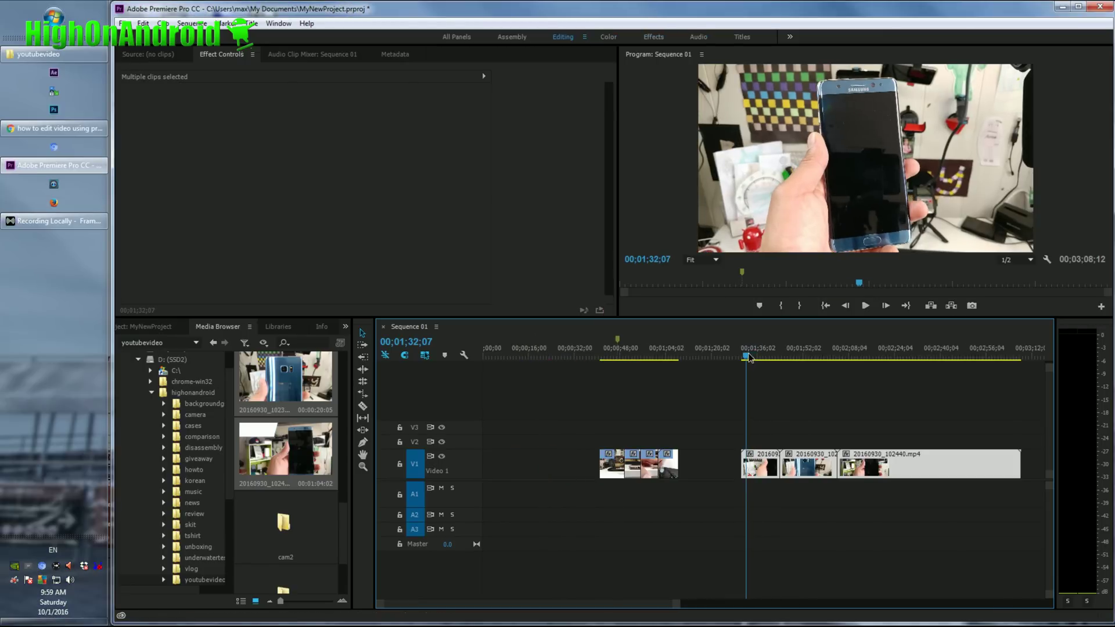
pyautogui.press('=')
pyautogui.moveTo(780, 355); pyautogui.dragTo(858, 364)
pyautogui.press('-')
pyautogui.click(923, 355)
pyautogui.click(929, 465)
pyautogui.moveTo(937, 464); pyautogui.dragTo(709, 465)
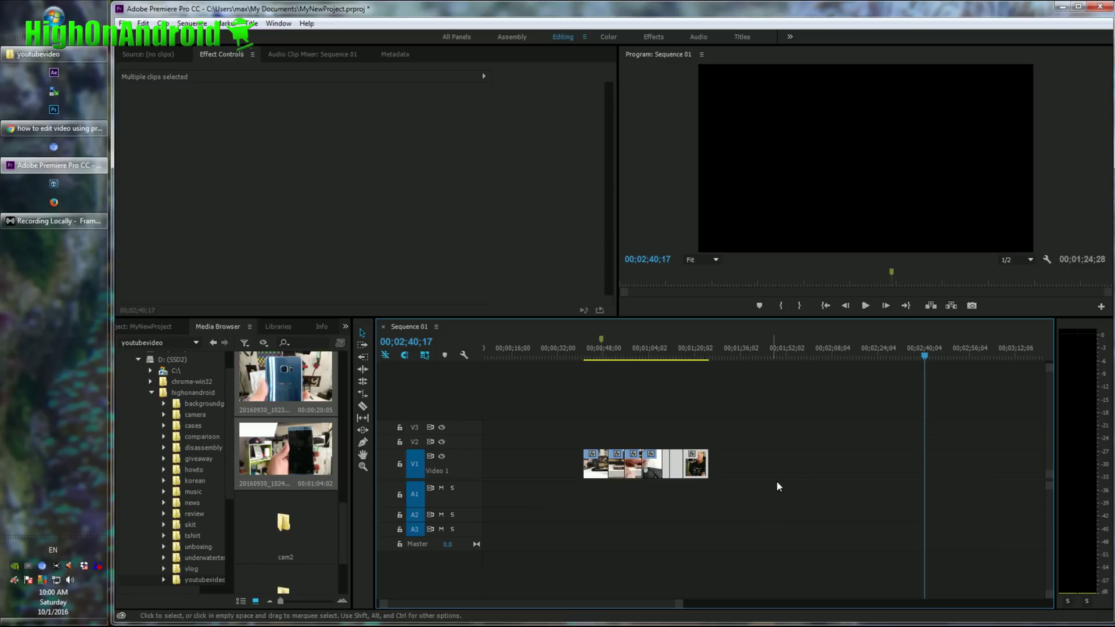
# - Move all the joined clips on V1 together to the start of the sequence and scrub through them
pyautogui.press('-')
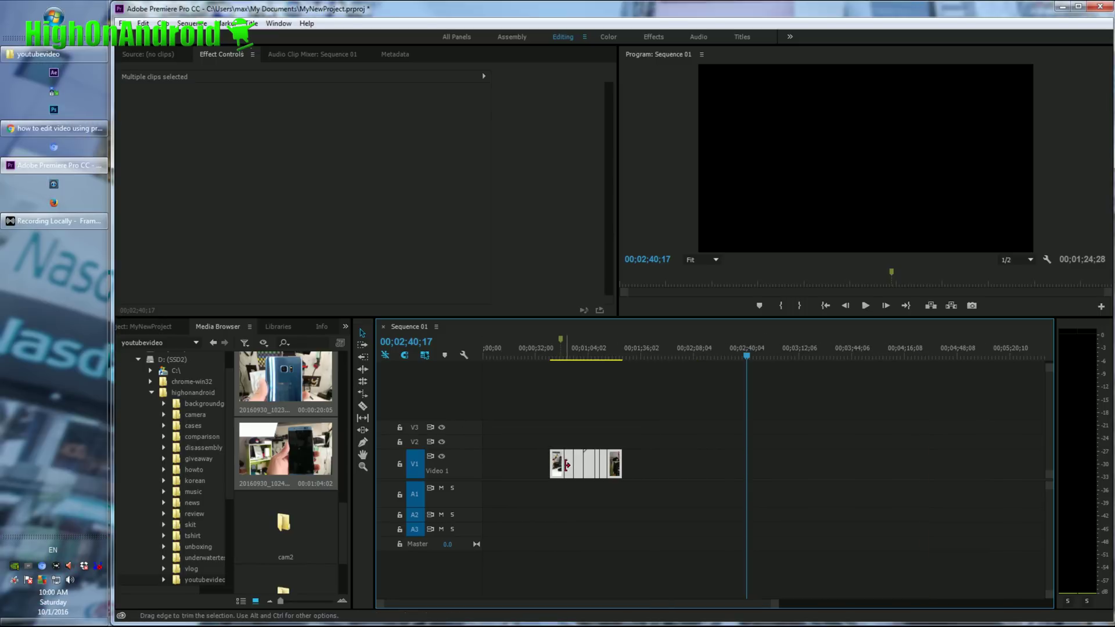
pyautogui.moveTo(470, 461); pyautogui.dragTo(406, 465)
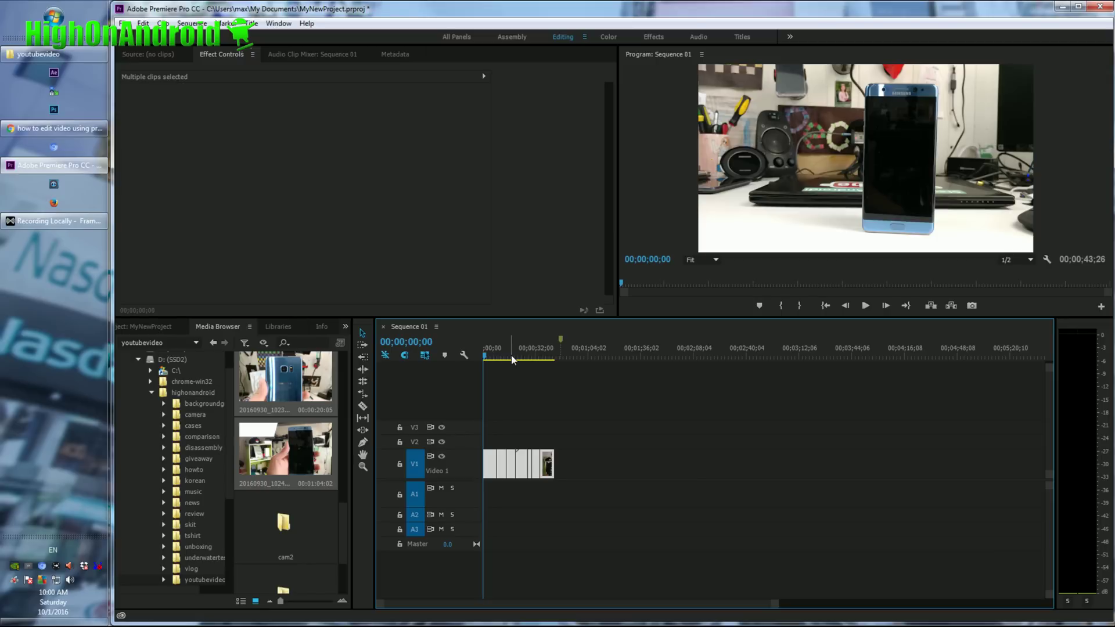
pyautogui.moveTo(487, 361); pyautogui.dragTo(549, 361)
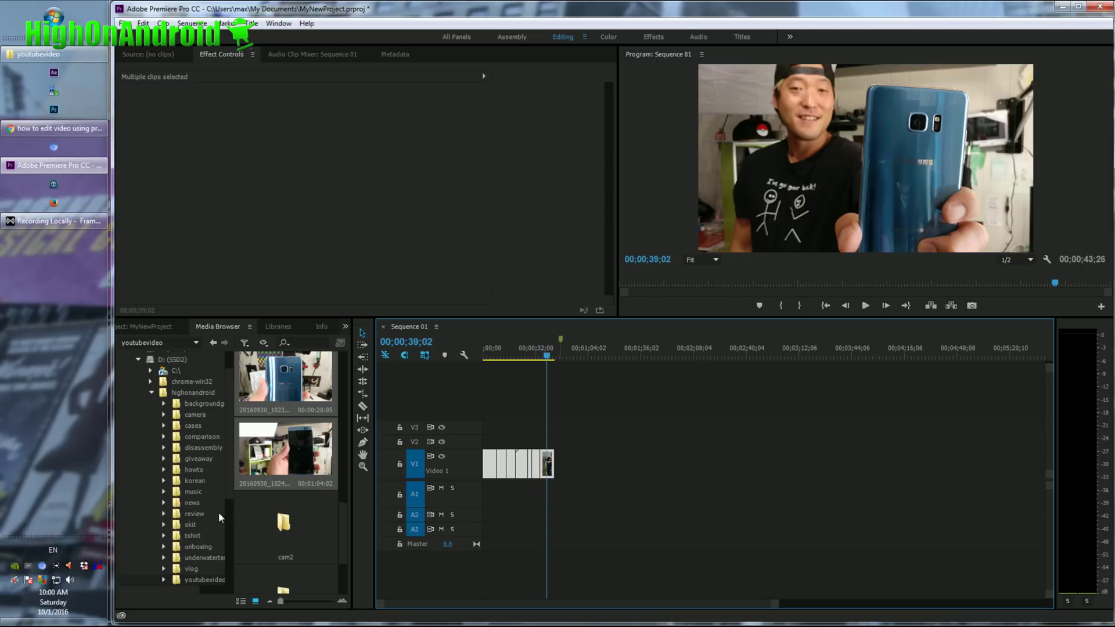
# - Add Champ.mp3 from the music folder to audio track A1 at the start of the sequence
pyautogui.click(197, 495)
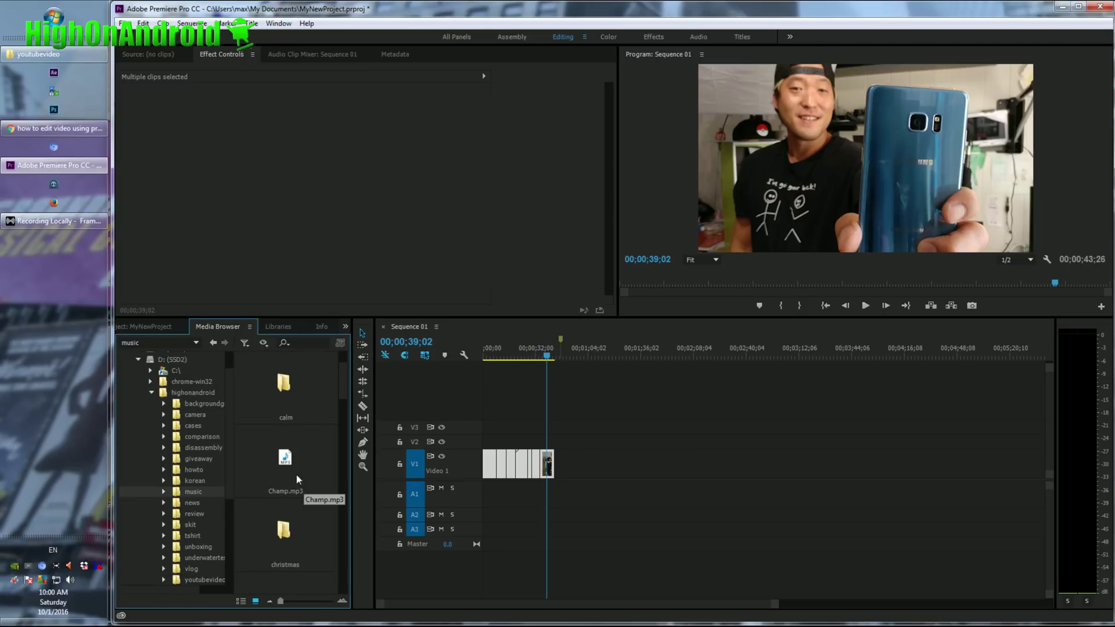
pyautogui.moveTo(293, 471); pyautogui.dragTo(482, 489)
pyautogui.click(494, 352)
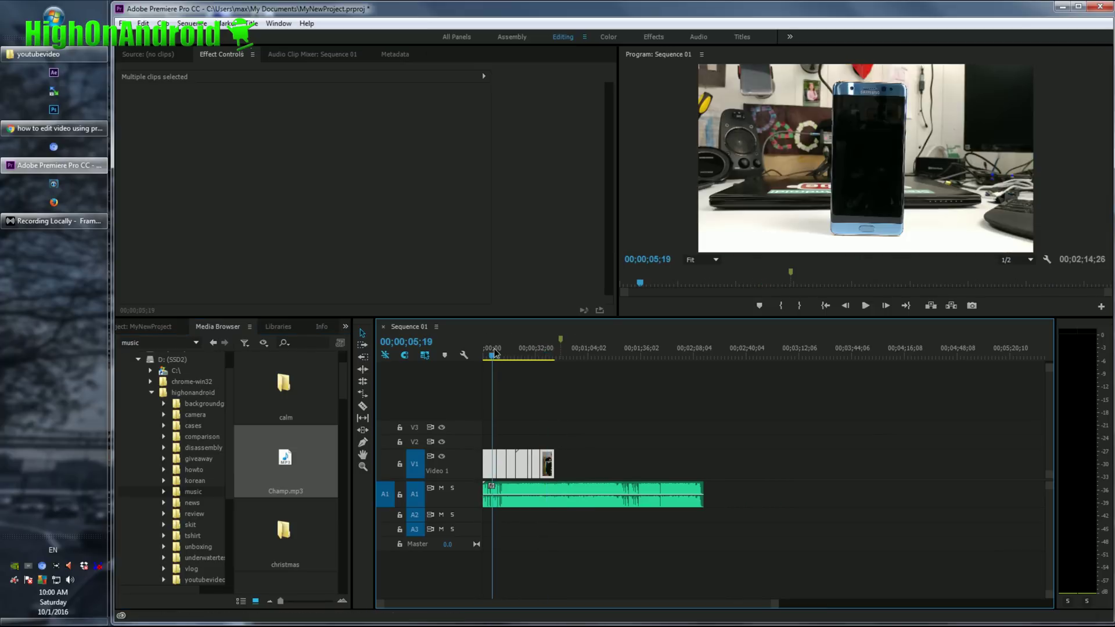
# - Ripple-trim the end of 20160930_100535.mp4 to the music beat at about 00;00;06;06, and play across the cut
pyautogui.press('=')
pyautogui.press('=')
pyautogui.press('=')
pyautogui.click(484, 355)
pyautogui.press('space')
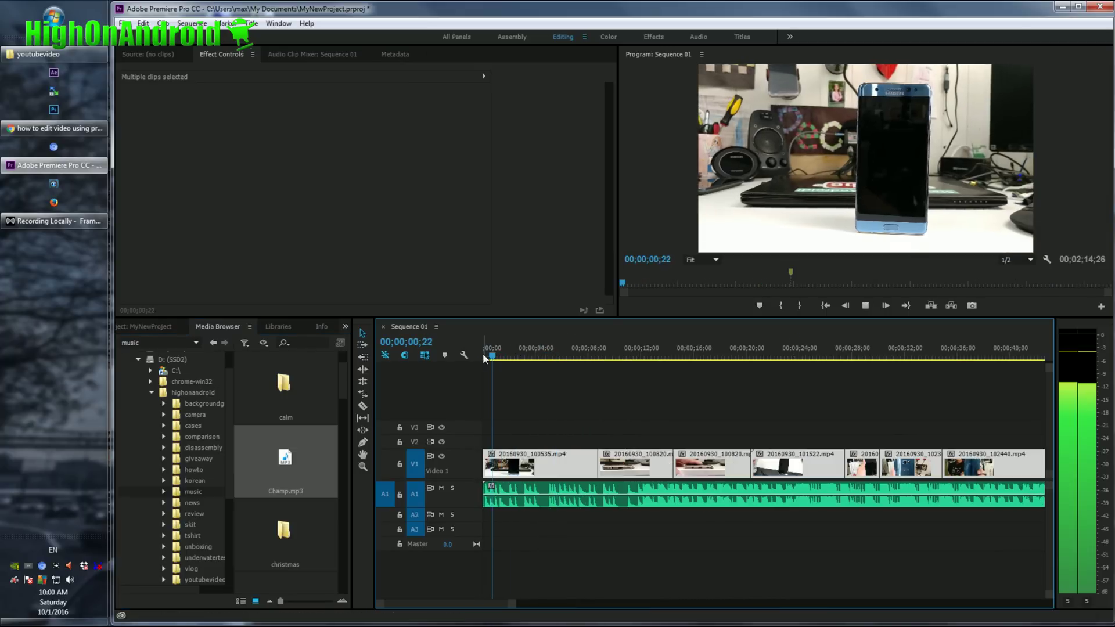
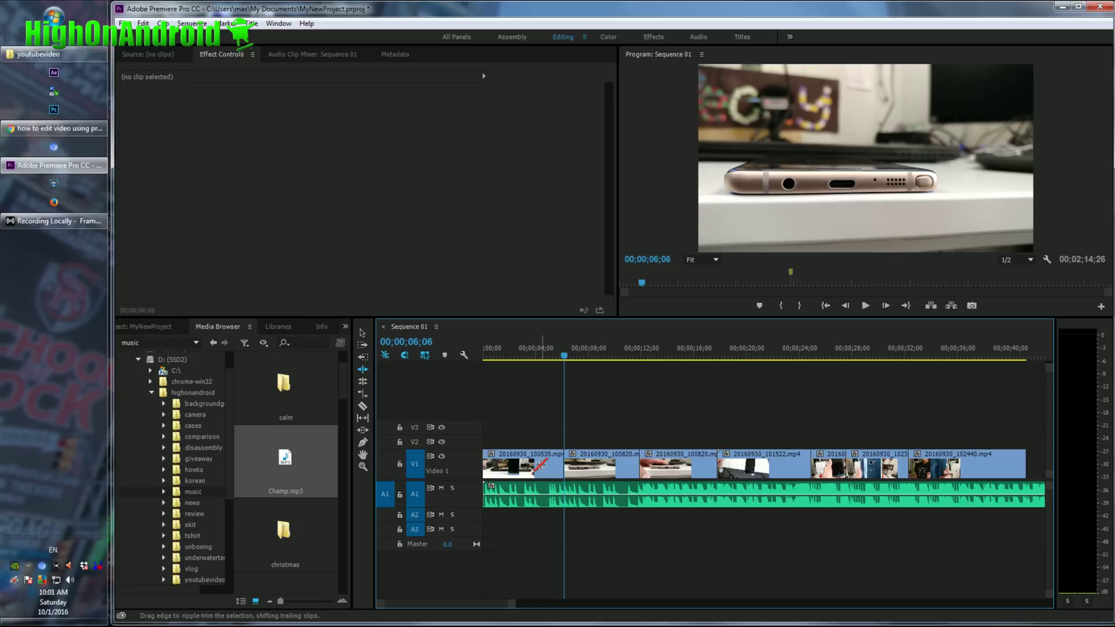
pyautogui.click(550, 355)
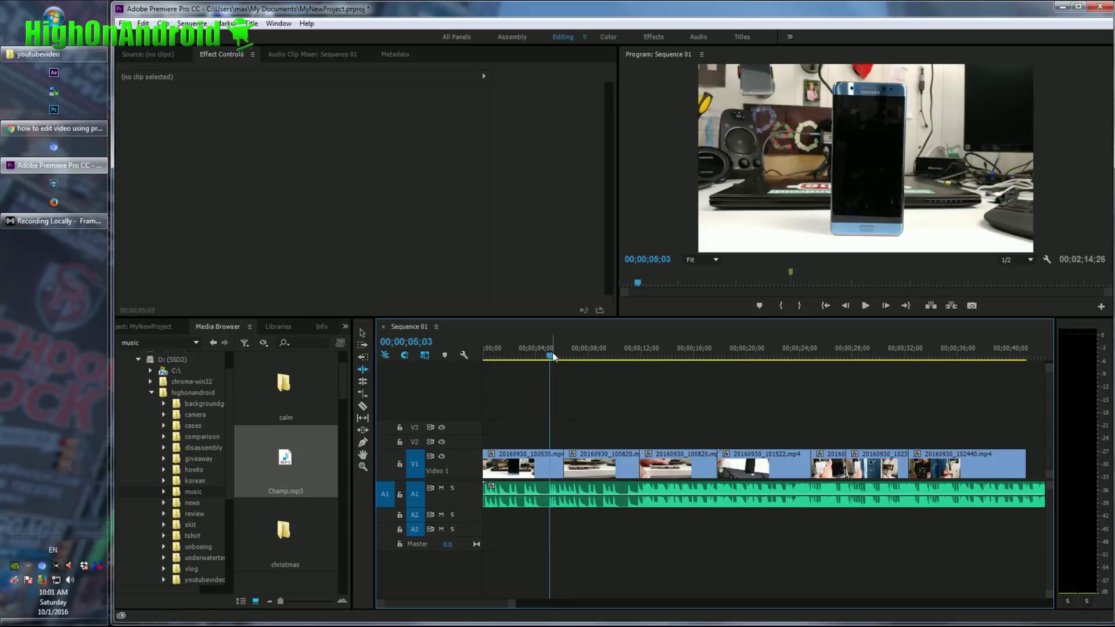
pyautogui.press('space')
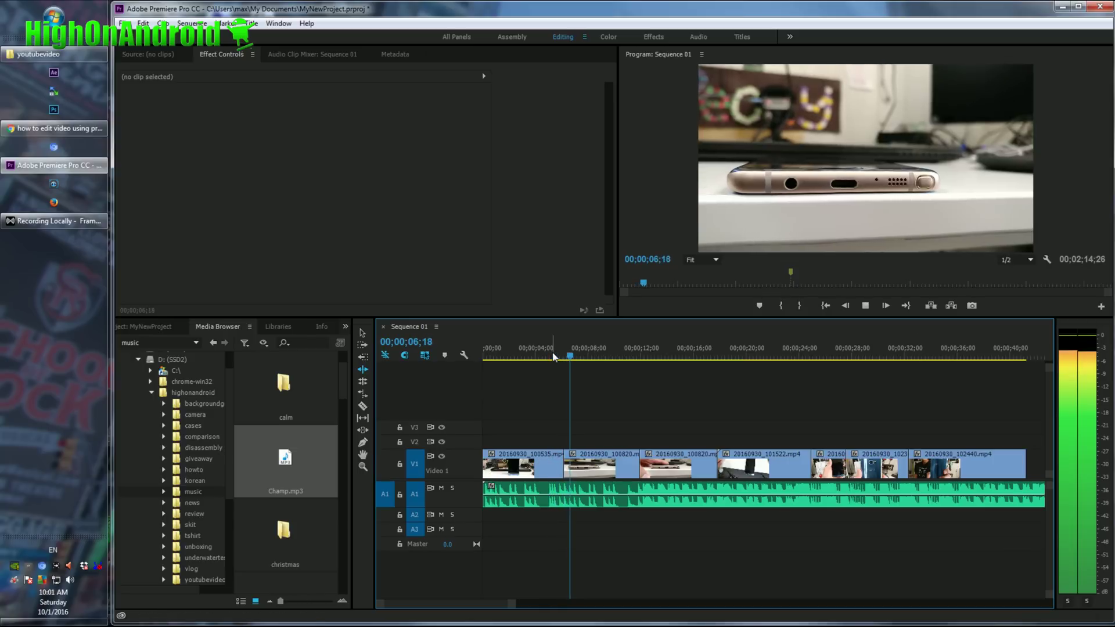
pyautogui.press('space')
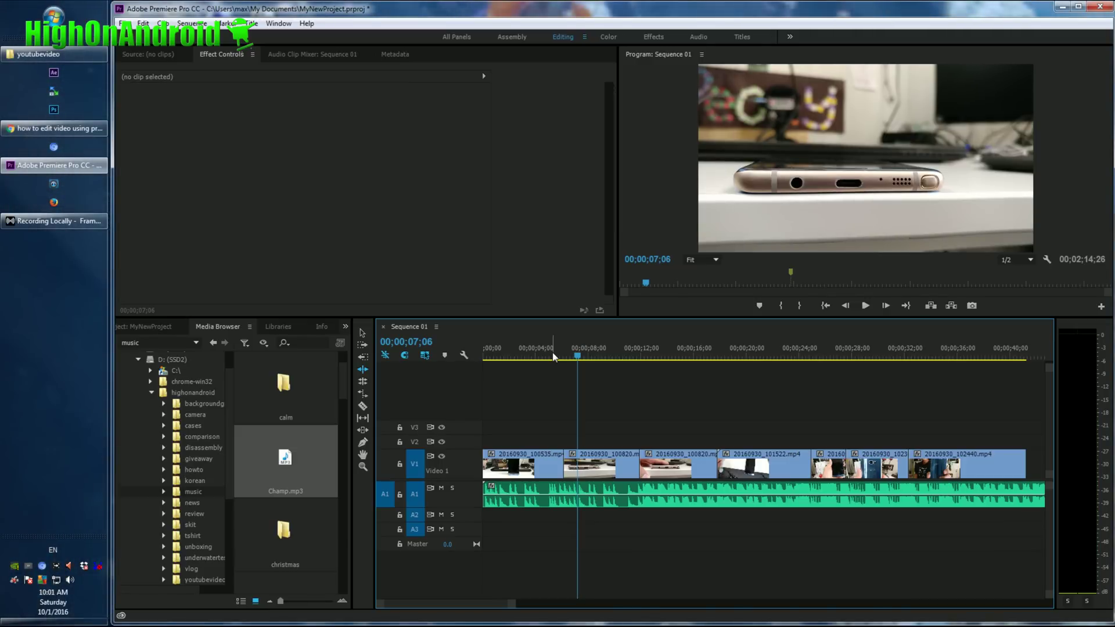
# - Play on to the next beat and ripple-extend the first 20160930_100820.mp4 piece to end at 00;00;12;16
pyautogui.press('space')
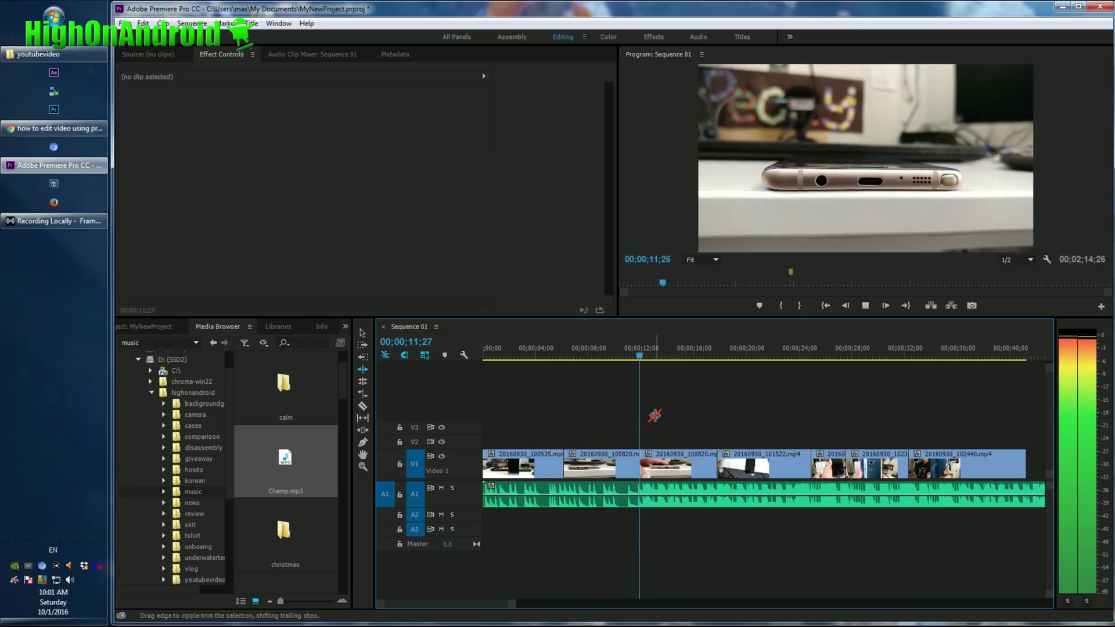
pyautogui.press('space')
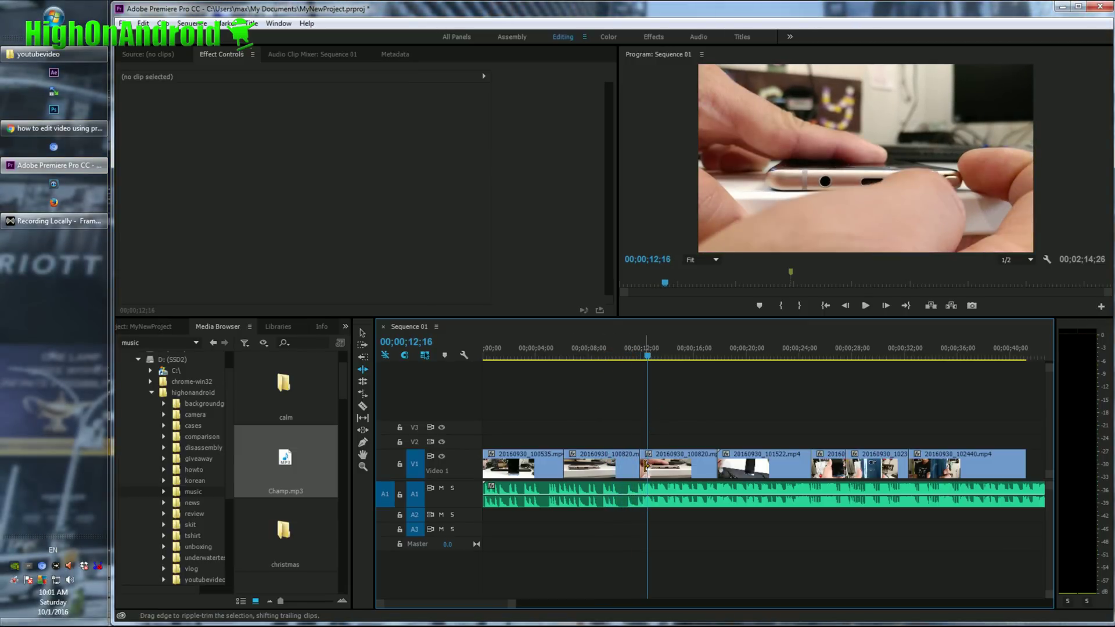
pyautogui.click(611, 468)
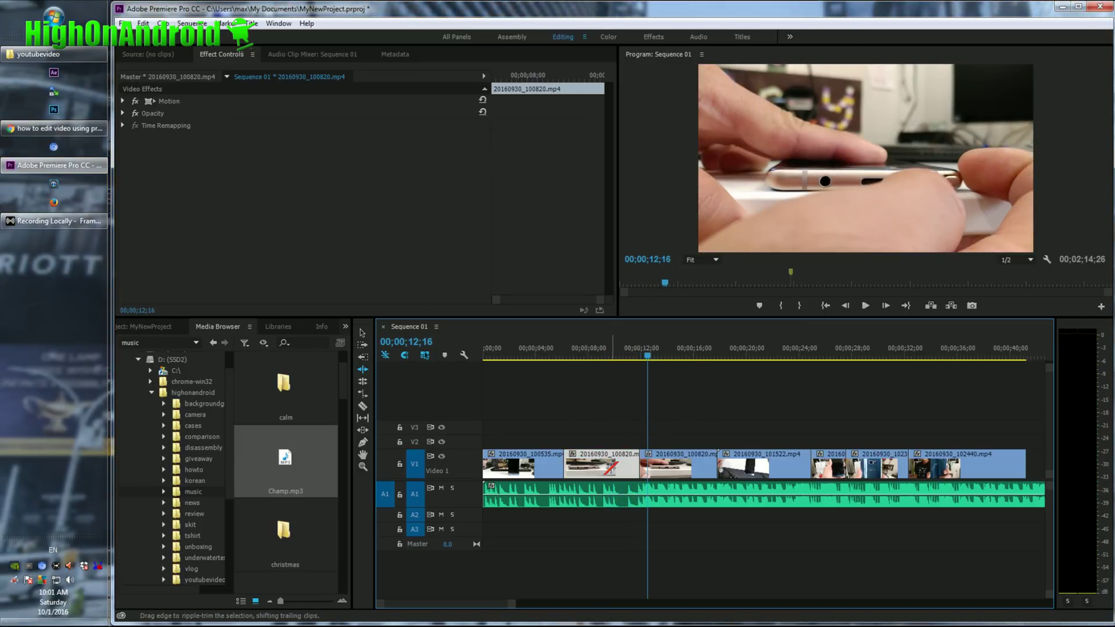
pyautogui.moveTo(639, 469); pyautogui.dragTo(647, 469)
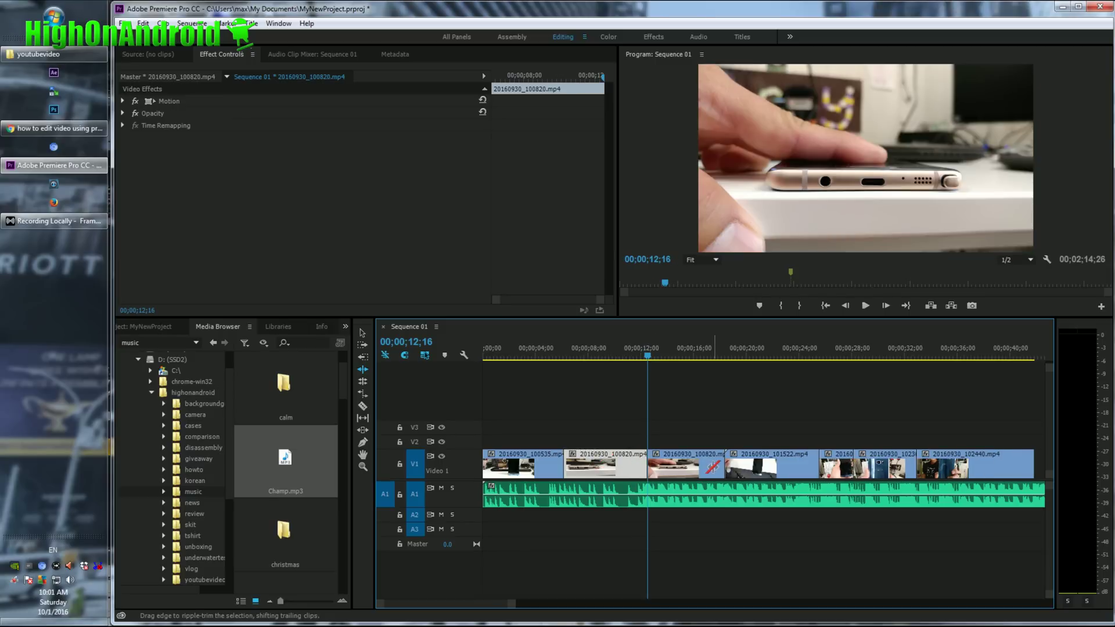
# - Play across the cut between the two 20160930_100820.mp4 pieces and ripple-trim the first one back to the beat at about 00;00;12;06
pyautogui.click(622, 351)
pyautogui.press('space')
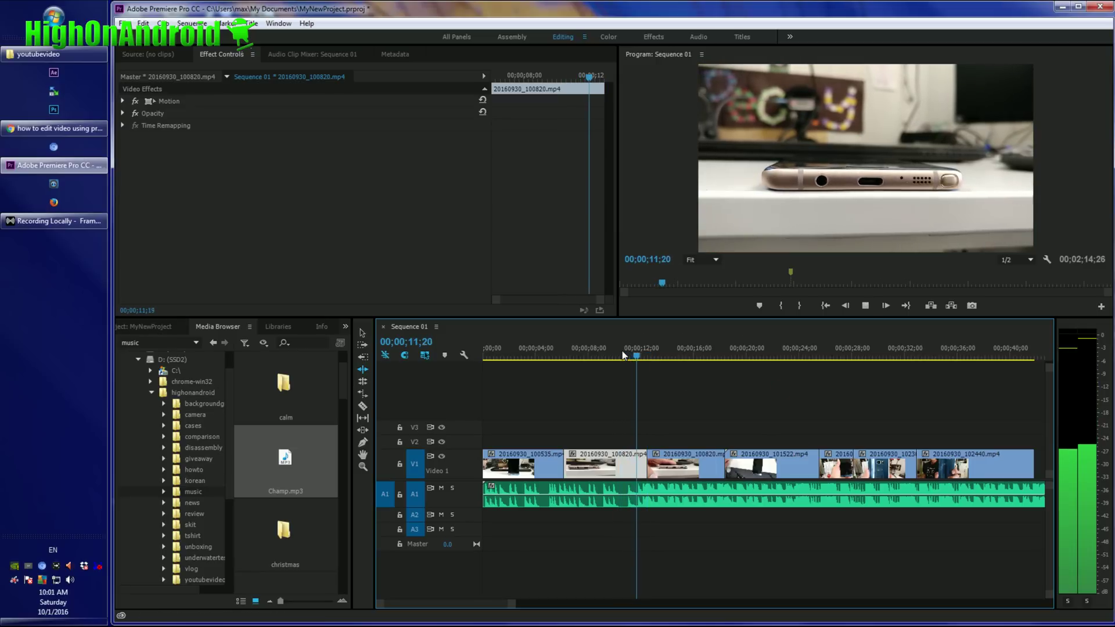
pyautogui.press('space')
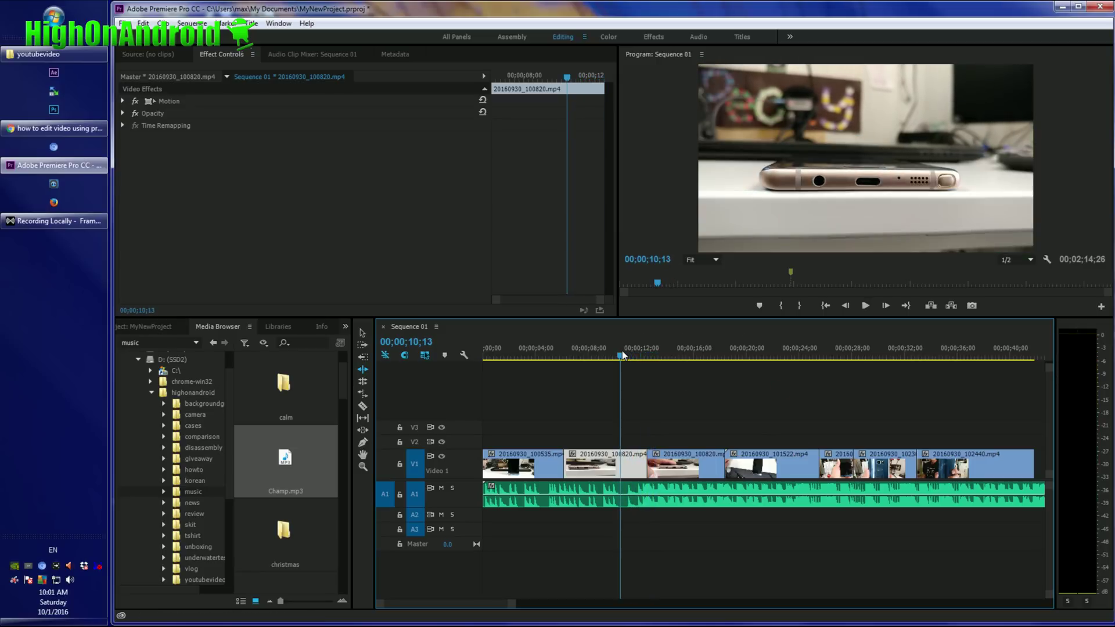
pyautogui.press('space')
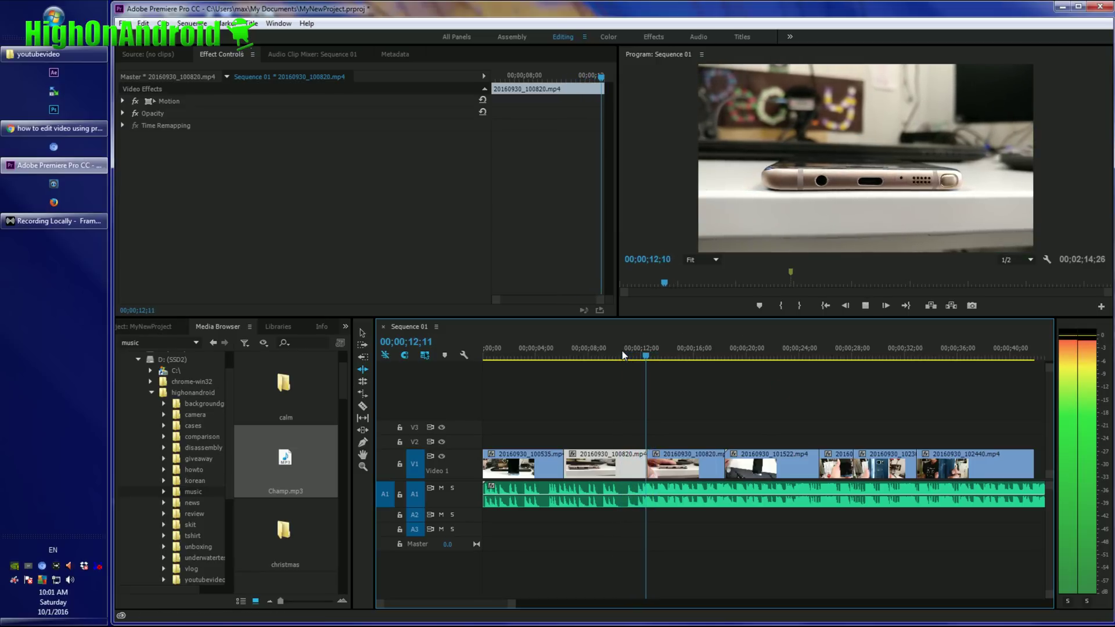
pyautogui.press('space')
pyautogui.press('=')
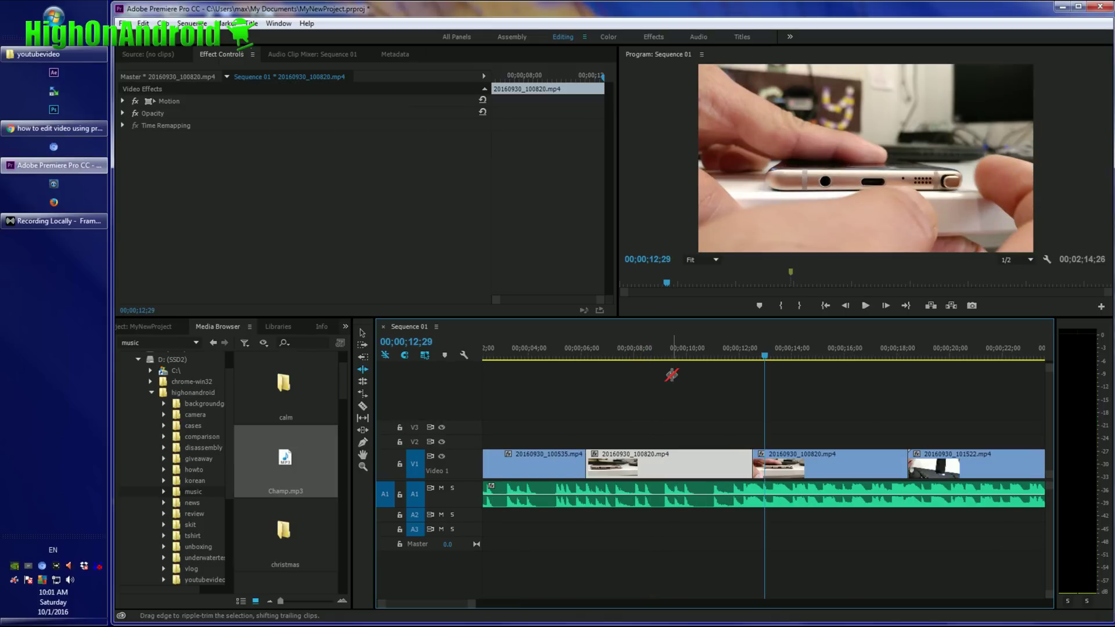
pyautogui.press('=')
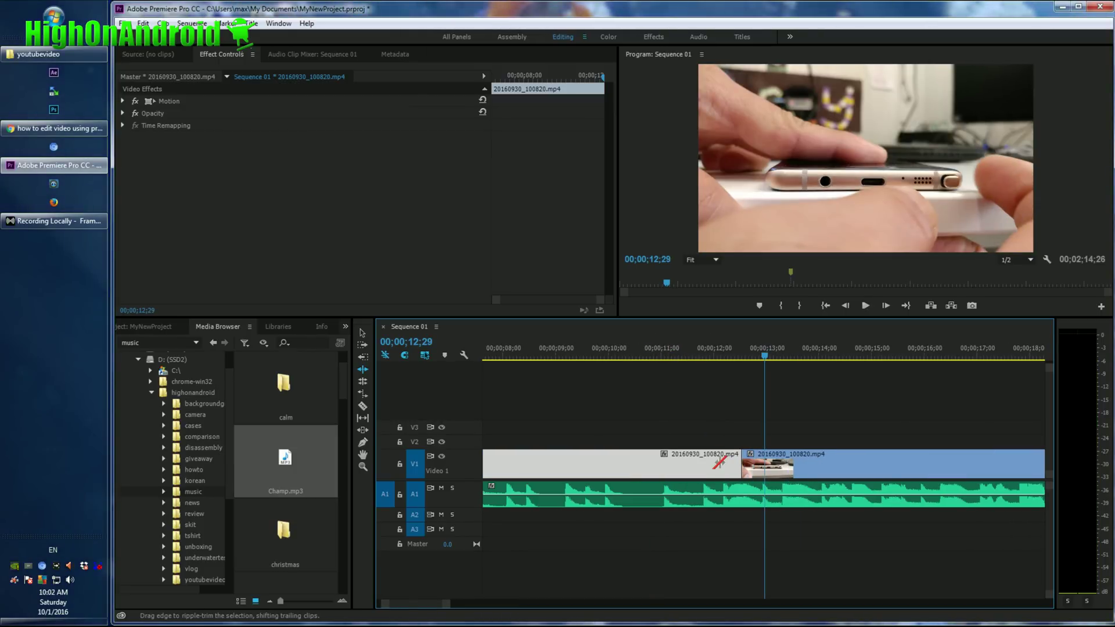
pyautogui.click(694, 354)
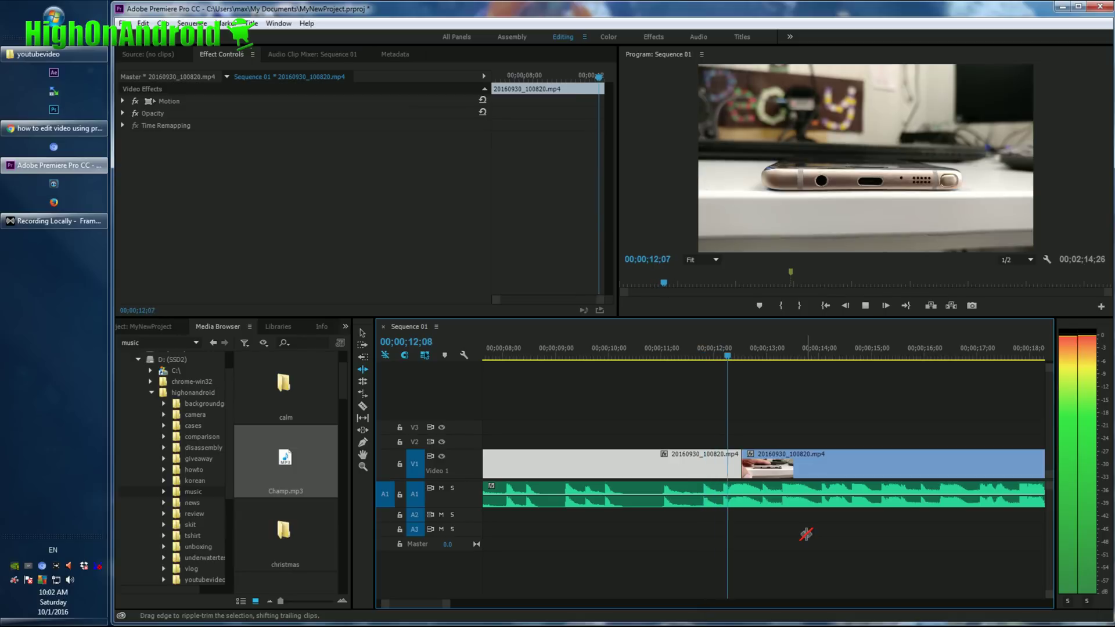
pyautogui.press('space')
pyautogui.moveTo(726, 468); pyautogui.dragTo(719, 468)
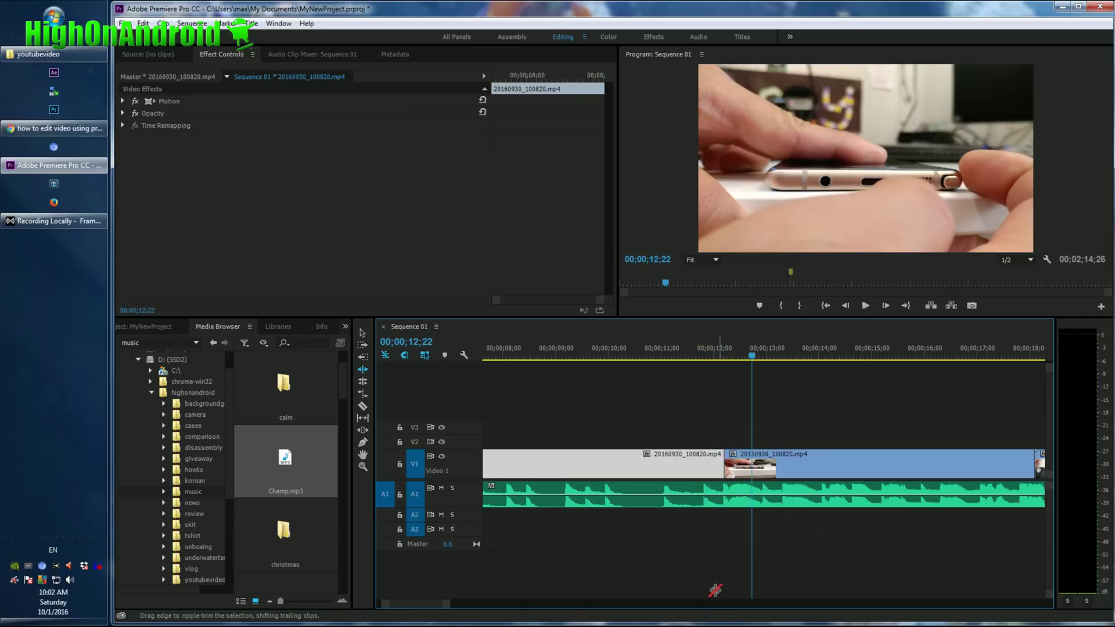
pyautogui.click(688, 353)
pyautogui.press('space')
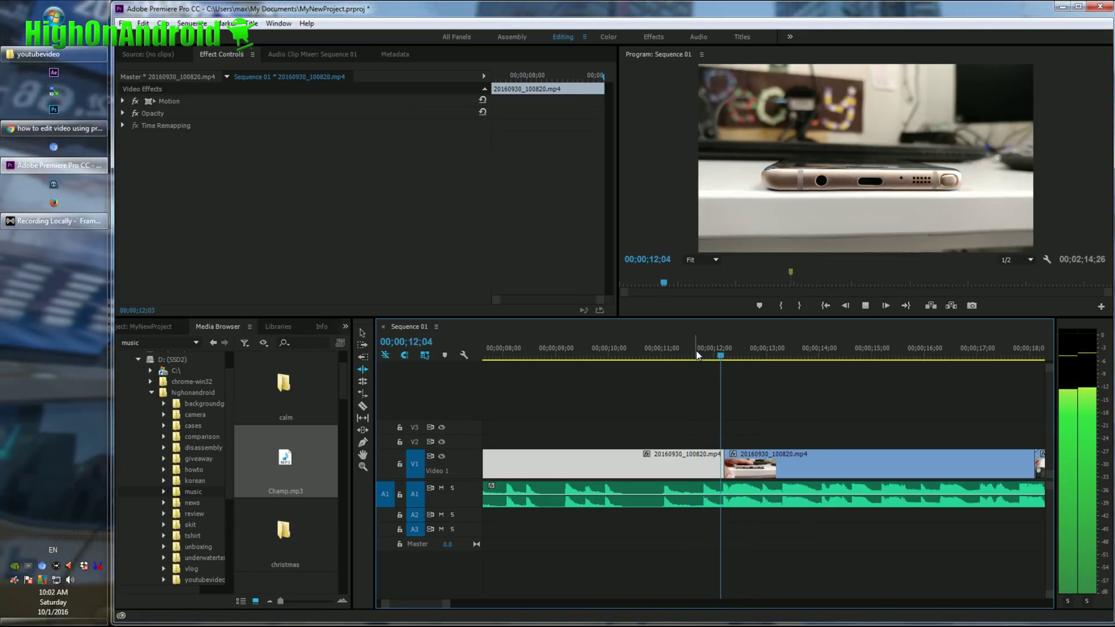
# - Play on to the next beat and ripple-extend the second 20160930_100820.mp4 piece to end at about 00;00;18;10
pyautogui.press('-')
pyautogui.press('-')
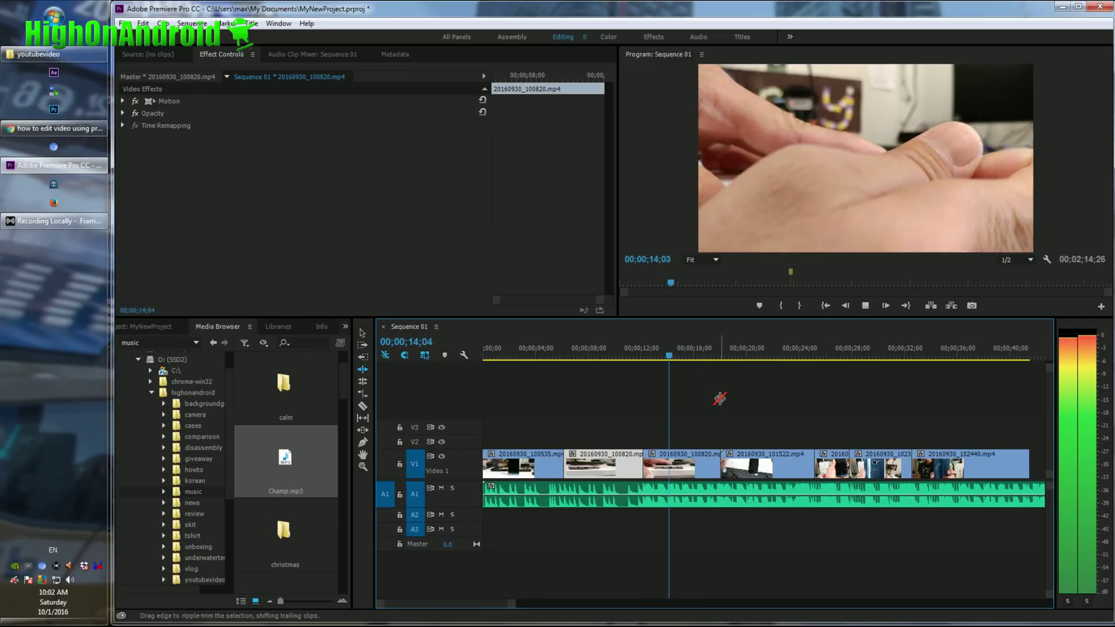
pyautogui.scroll(-2, 722, 405)
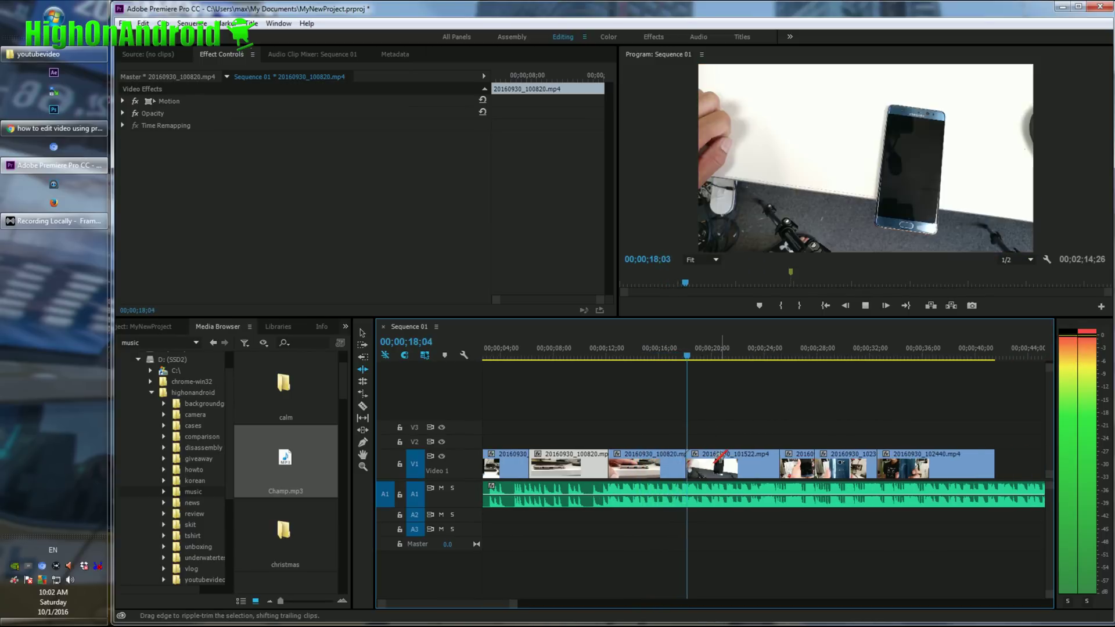
pyautogui.press('space')
pyautogui.press('=')
pyautogui.press('=')
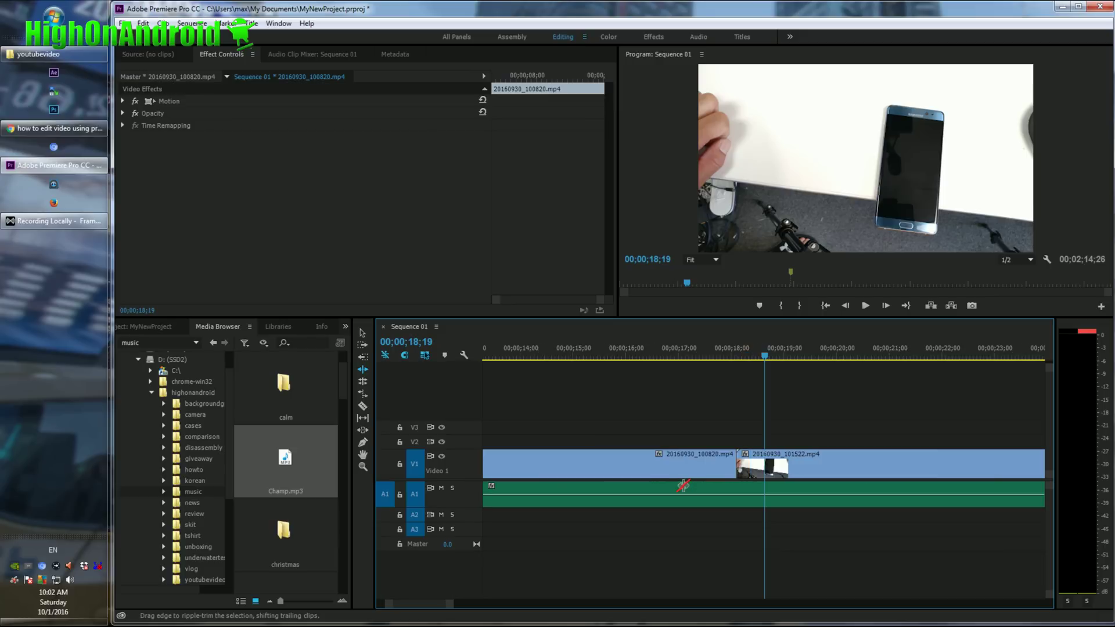
pyautogui.moveTo(733, 465); pyautogui.dragTo(748, 462)
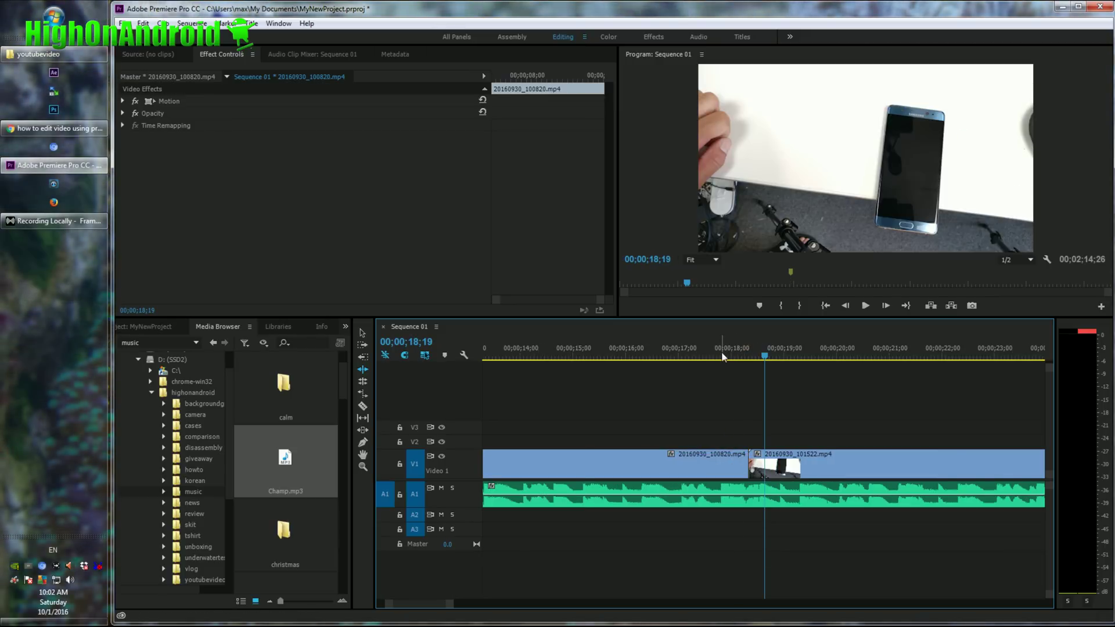
# - Fit the ends of 20160930_101522.mp4, 20160930_102241.mp4 and 20160930_102305.mp4 to the music, and shorten 20160930_102440.mp4 to end at about 00;00;35;26
pyautogui.press('\\')
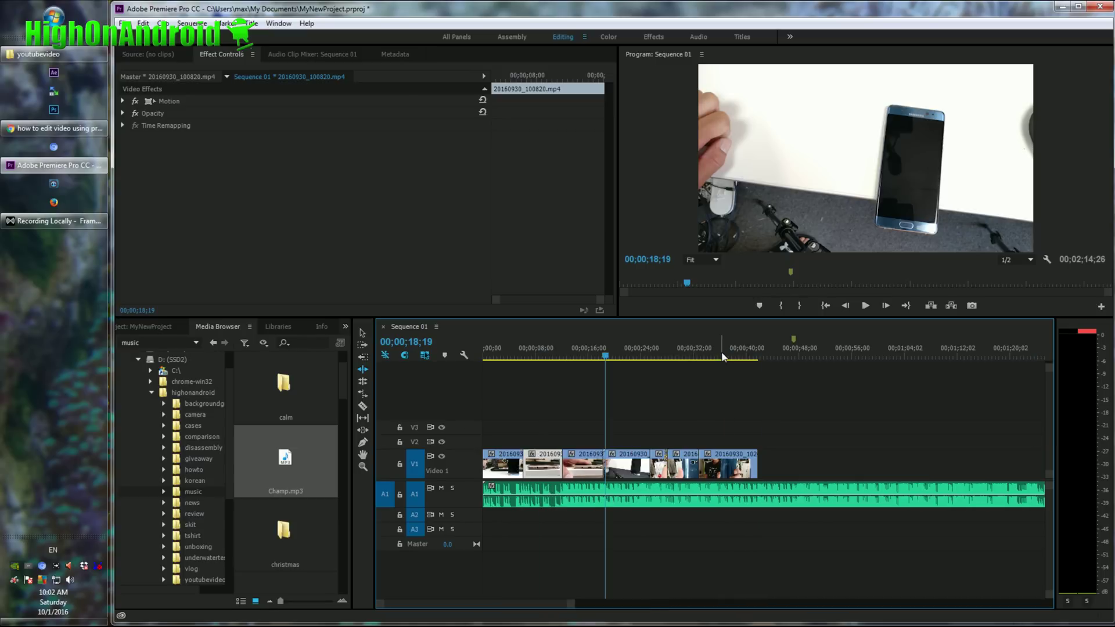
pyautogui.press('=')
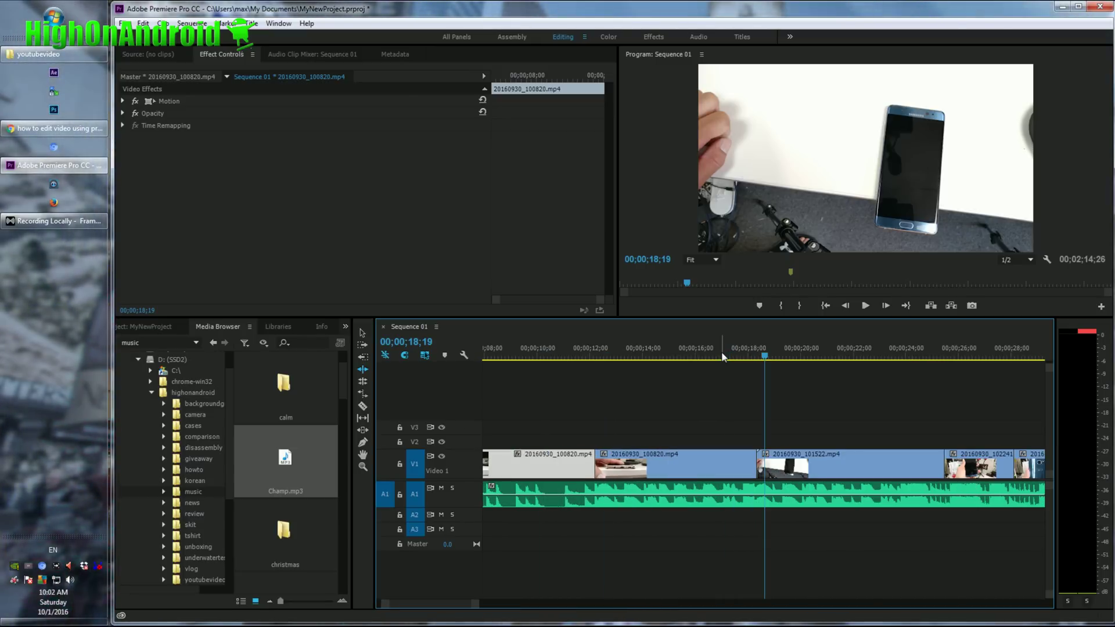
pyautogui.press('space')
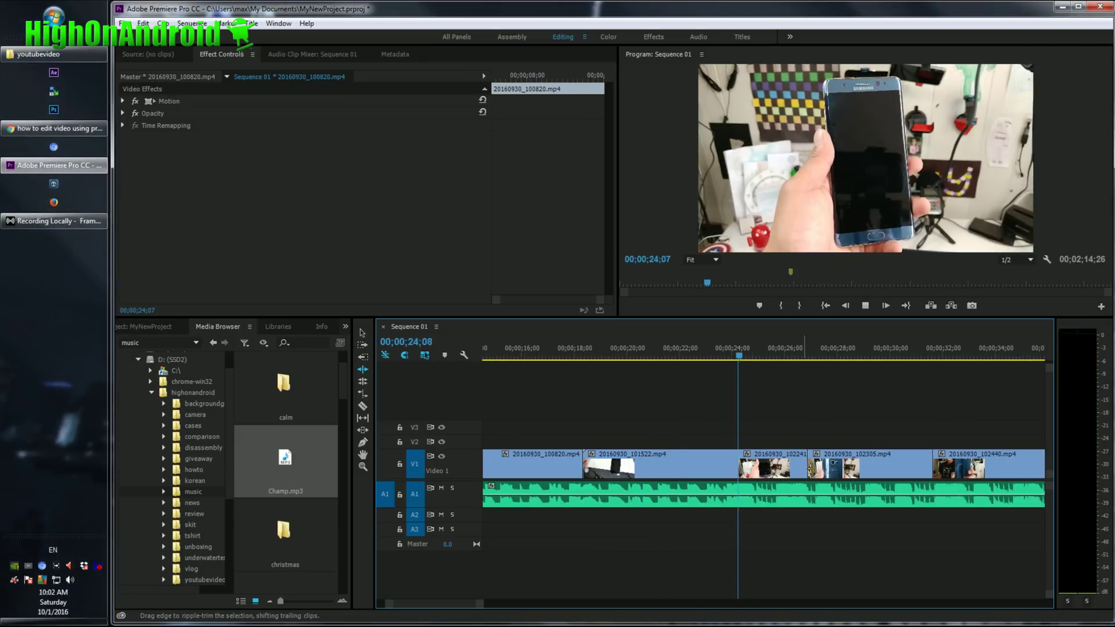
pyautogui.moveTo(933, 465); pyautogui.dragTo(899, 465)
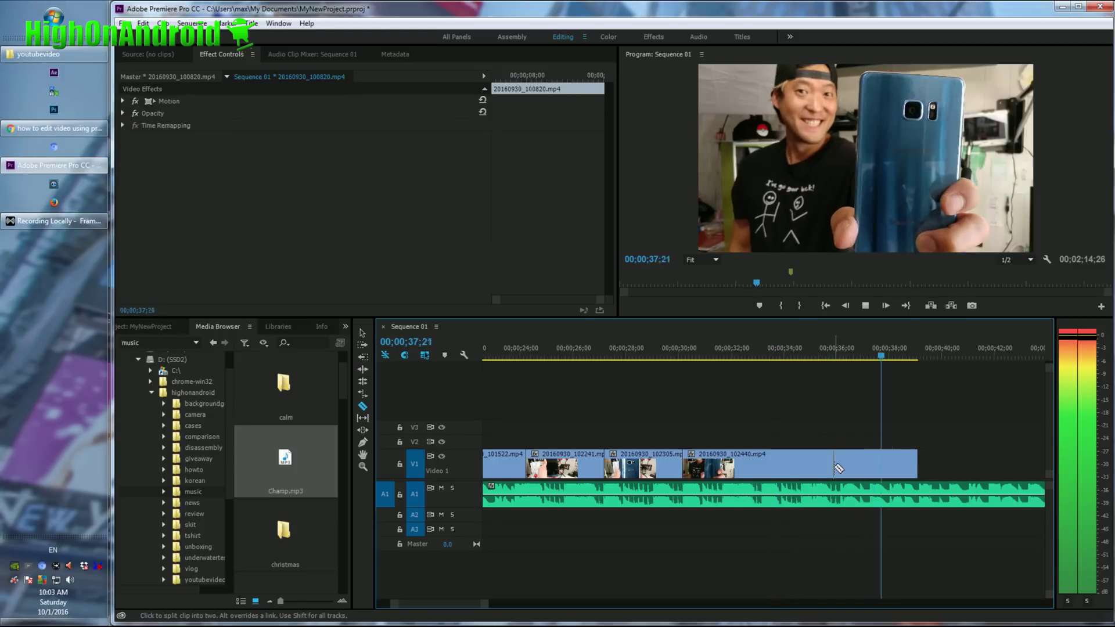
pyautogui.press('-')
pyautogui.press('-')
pyautogui.press('-')
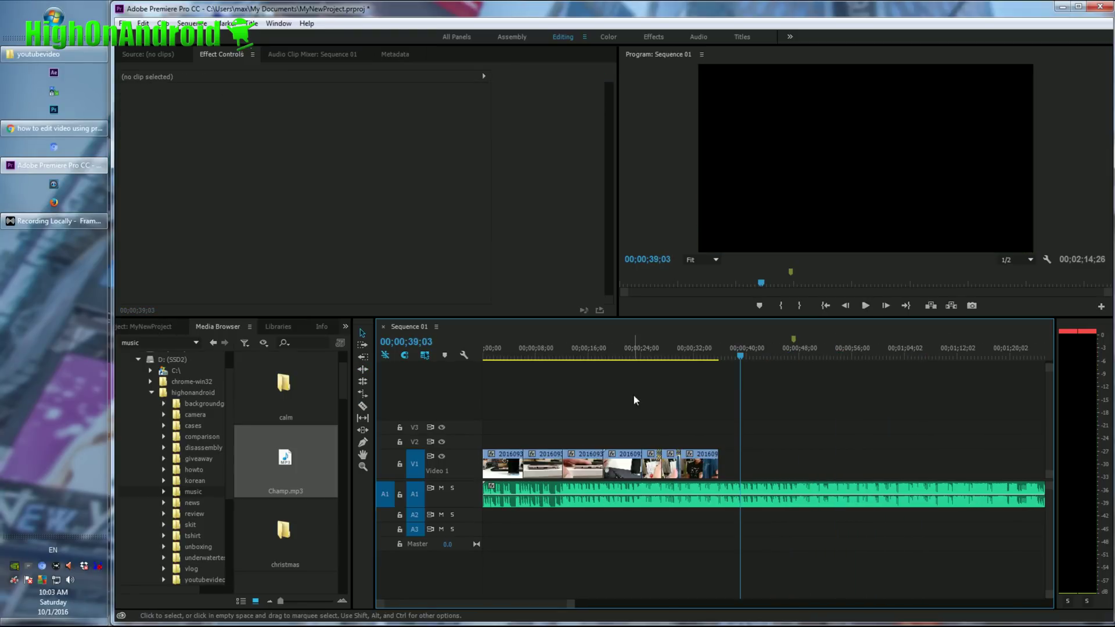
# - Play the sequence with its music across the first two clip changes to check the timing
pyautogui.click(509, 357)
pyautogui.press('space')
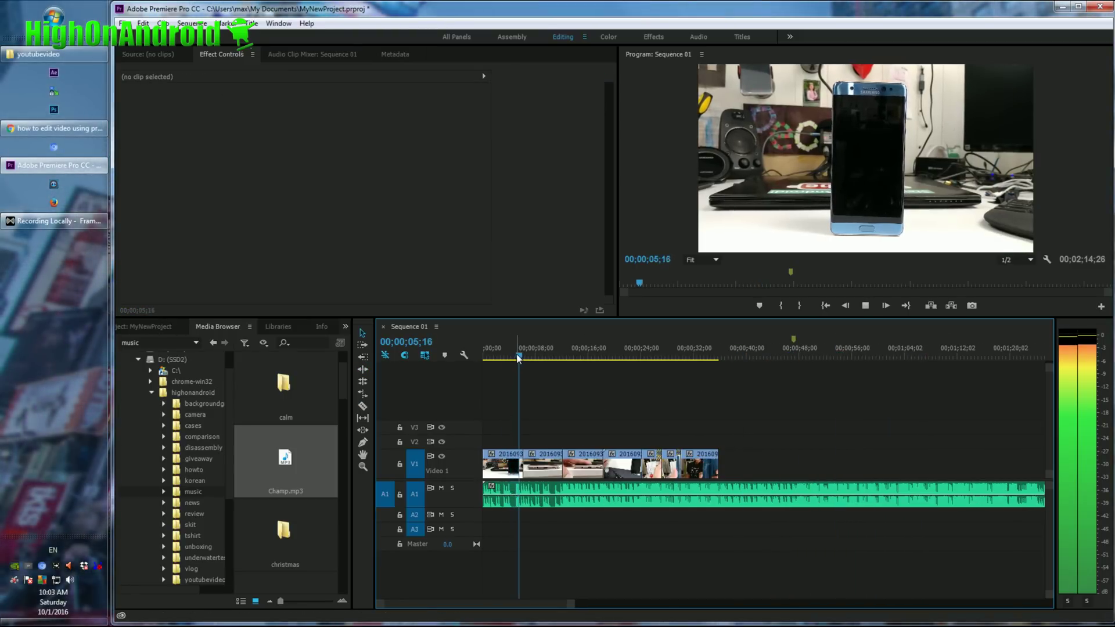
pyautogui.click(560, 354)
pyautogui.press('space')
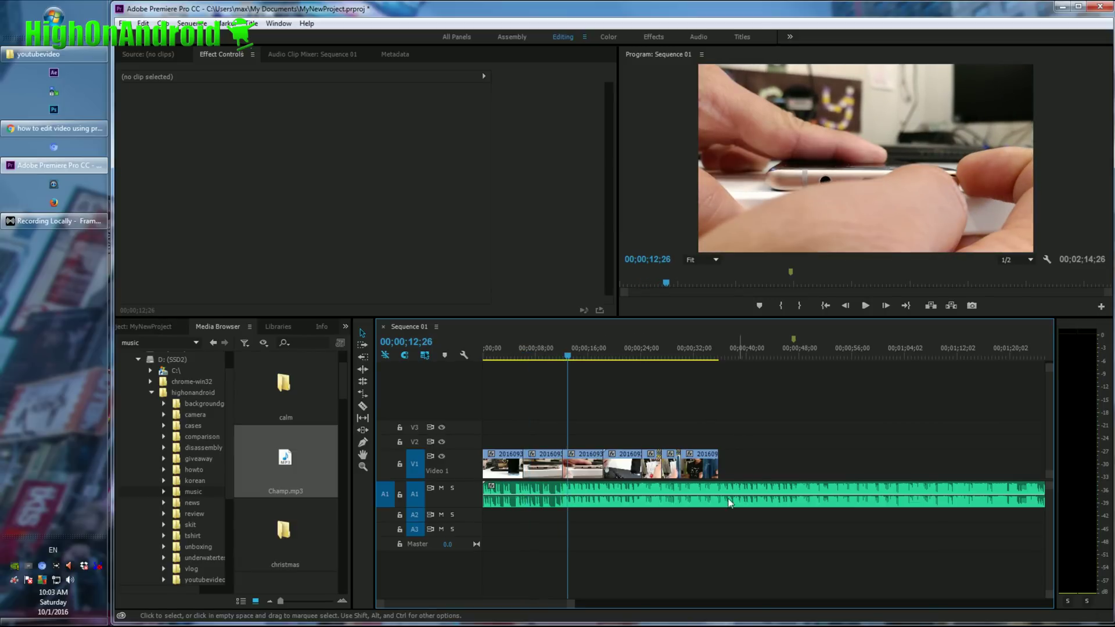
# - Split the Champ.mp3 music on A1 with the Razor at the end of the last video clip, 20160930_102440.mp4
pyautogui.click(716, 351)
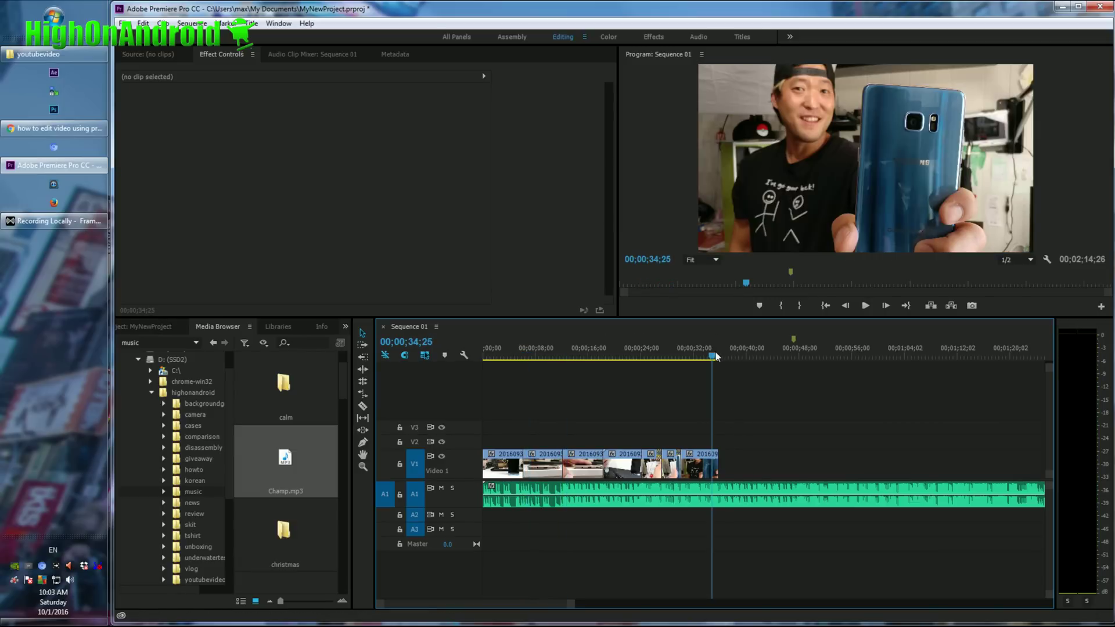
pyautogui.press('=')
pyautogui.press('c')
pyautogui.click(799, 495)
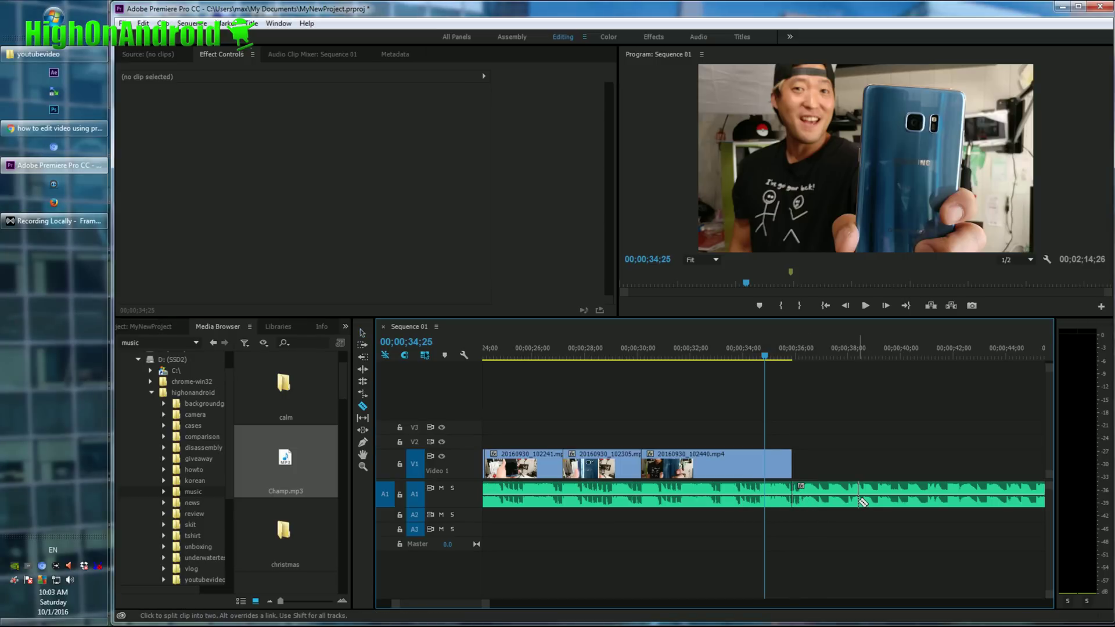
# - Delete the leftover Champ.mp3 music that runs past the end of the last video clip
pyautogui.press('v')
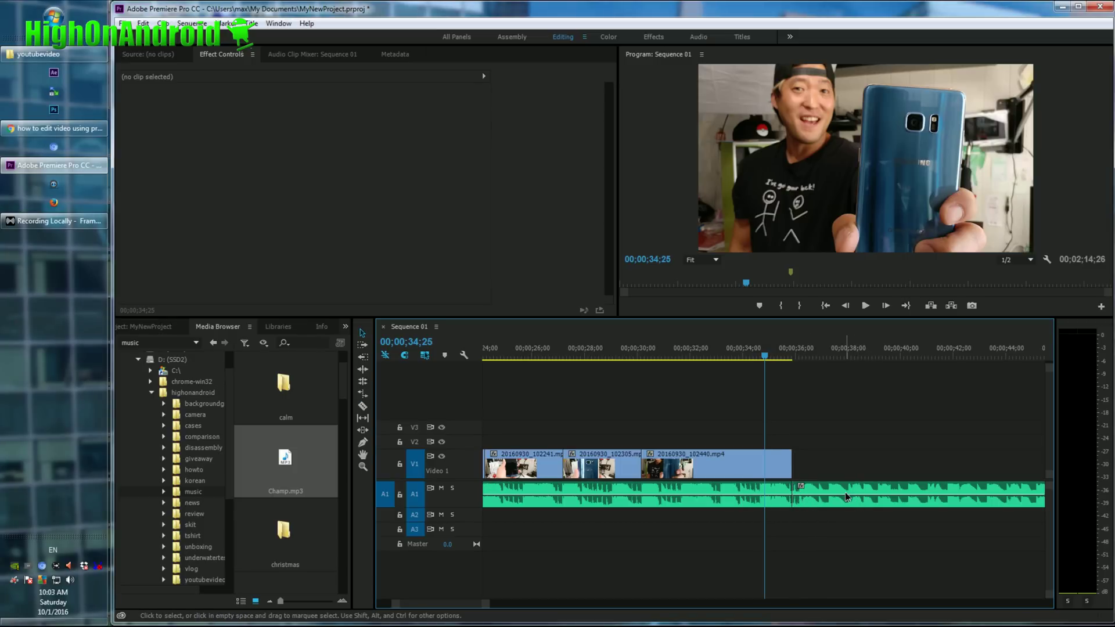
pyautogui.click(845, 492)
pyautogui.press('Delete')
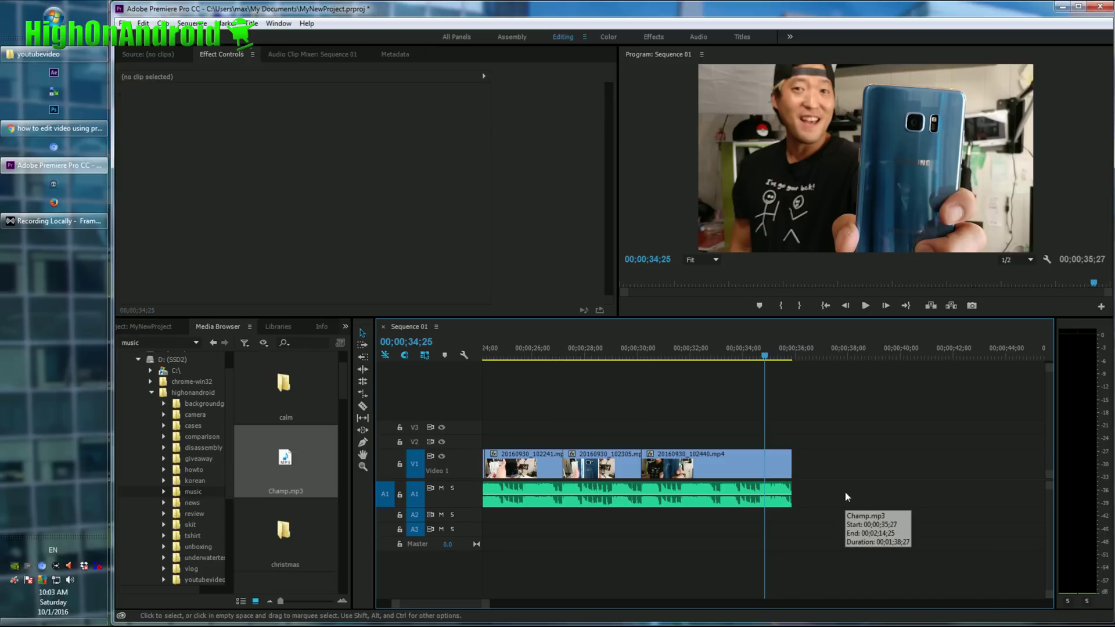
# - Play the last clip, 20160930_102440.mp4, with its music from about 00;00;30;15 to check how the sequence ends
pyautogui.press('-')
pyautogui.press('-')
pyautogui.press('-')
pyautogui.press('-')
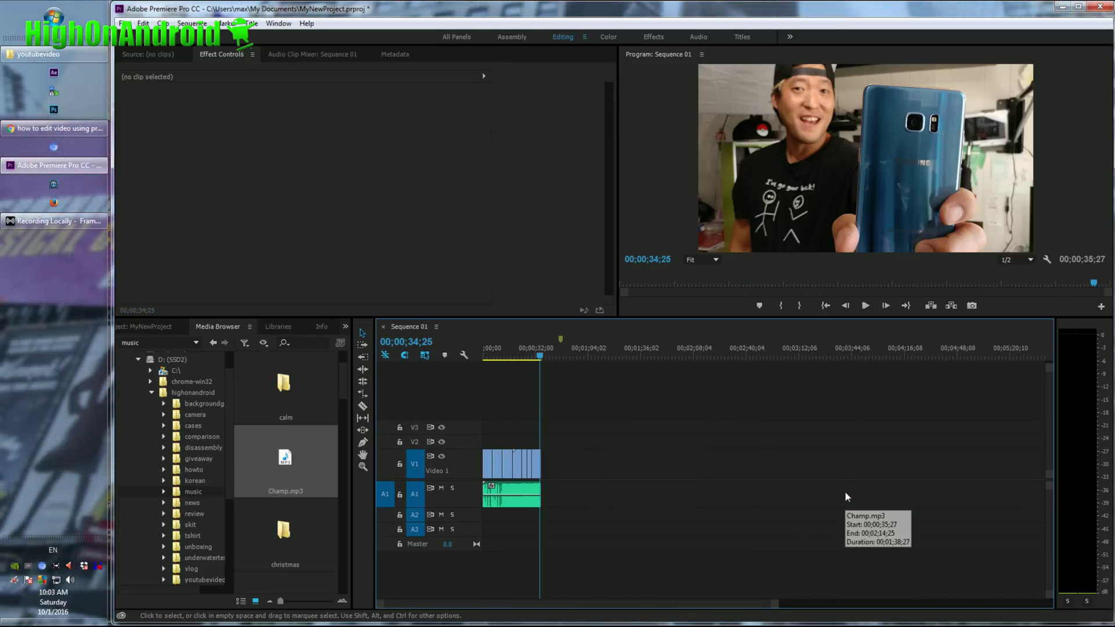
pyautogui.press('=')
pyautogui.press('=')
pyautogui.press('=')
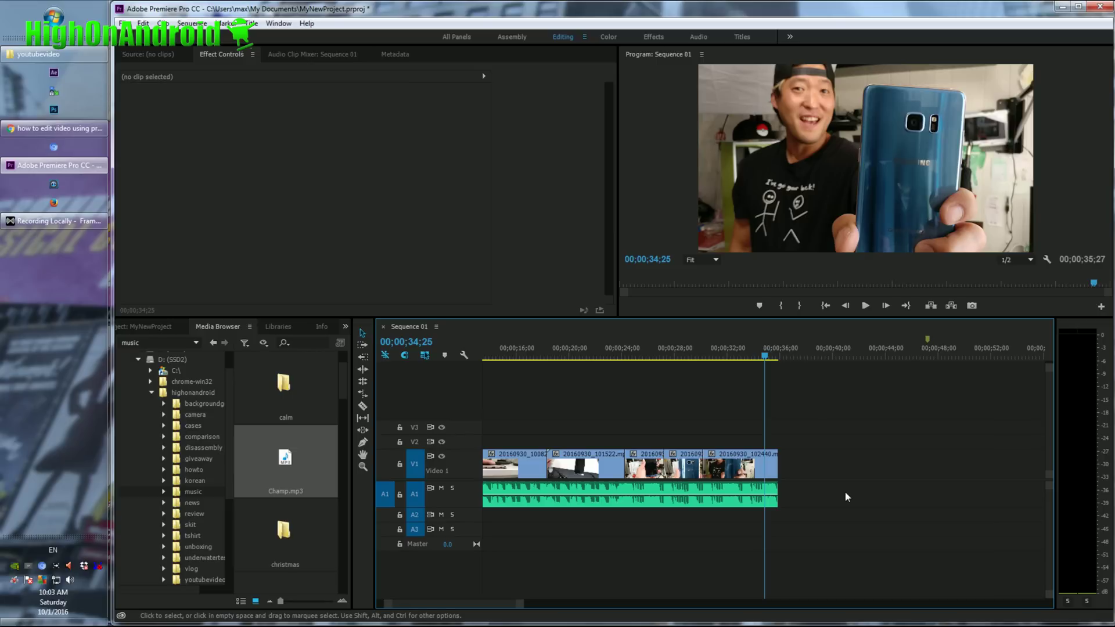
pyautogui.press('=')
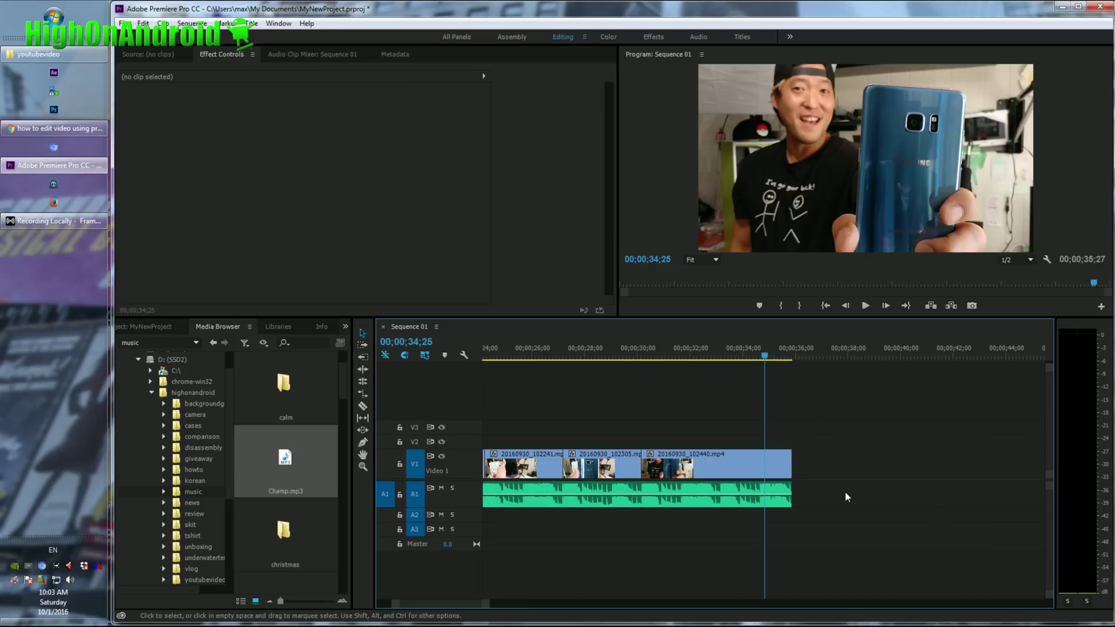
pyautogui.click(650, 353)
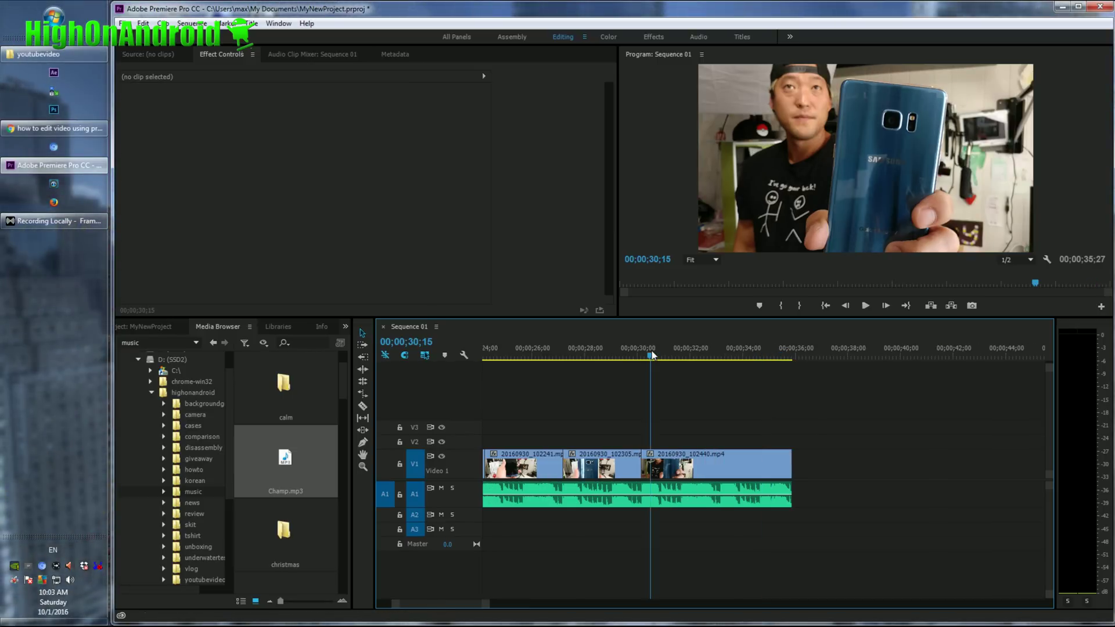
pyautogui.press('space')
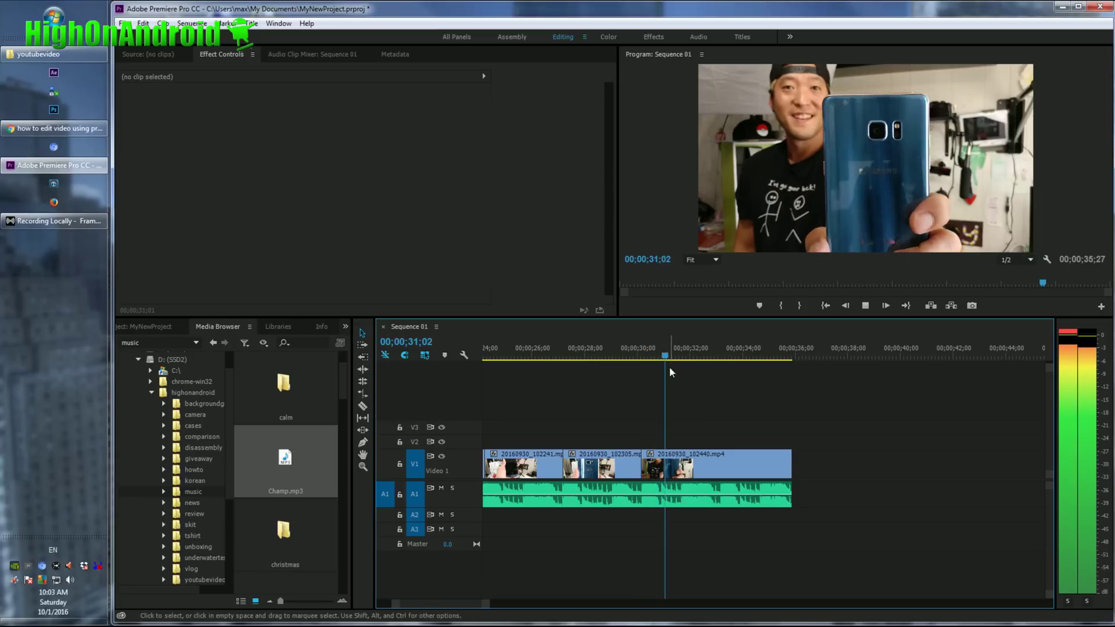
pyautogui.press('space')
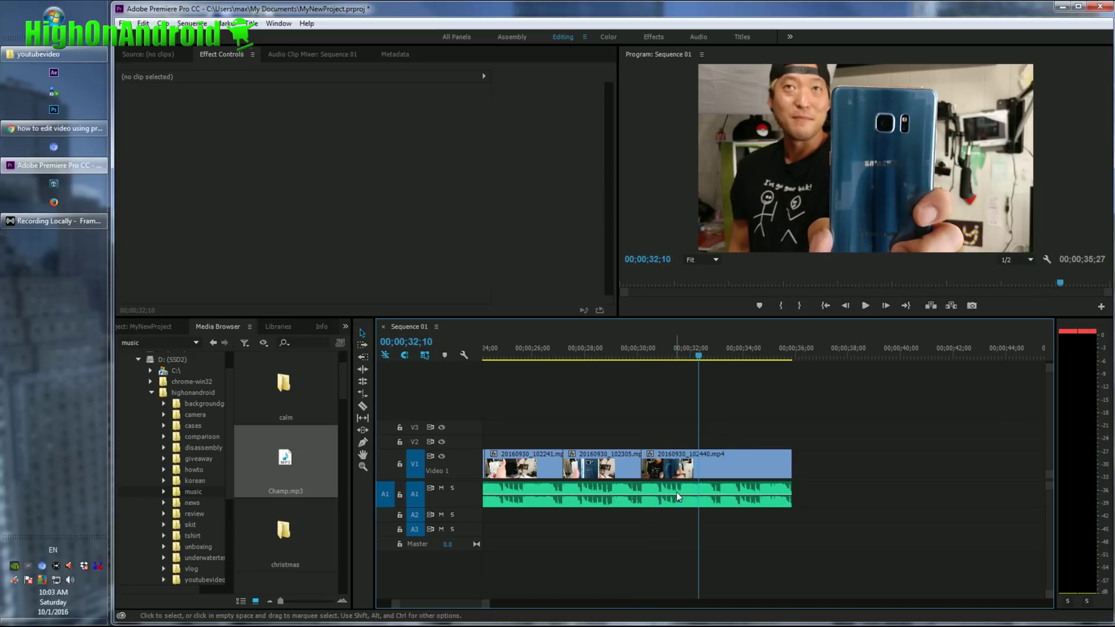
pyautogui.click(718, 358)
pyautogui.press('space')
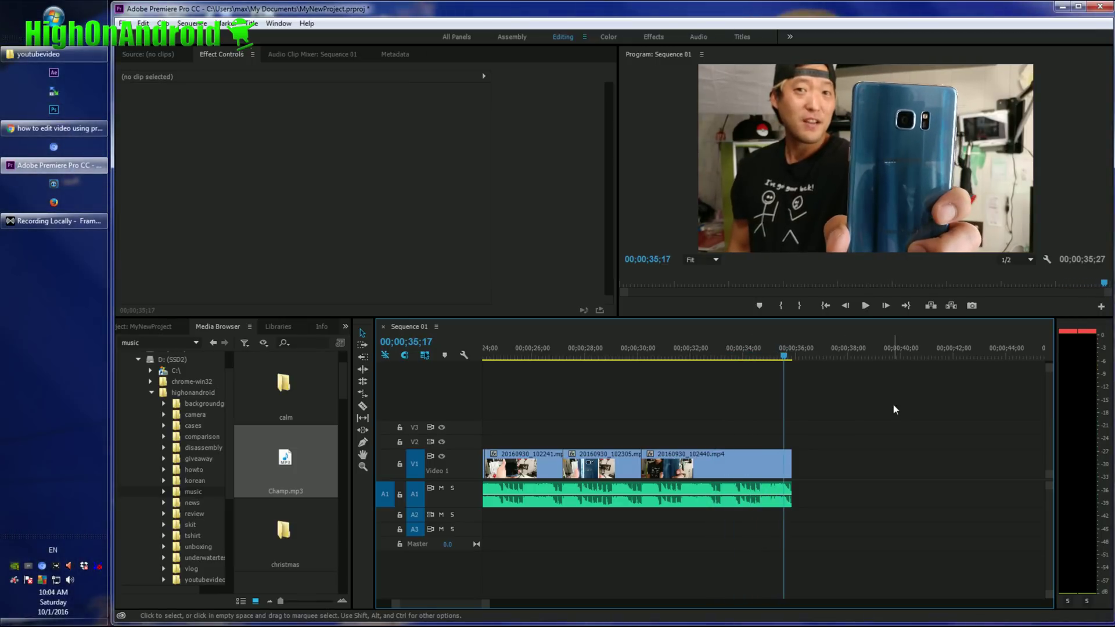
# - Return to the start of the sequence and play its opening with the whole edit in view
pyautogui.press('Up')
pyautogui.press('Up')
pyautogui.press('Up')
pyautogui.press('Up')
pyautogui.press('Up')
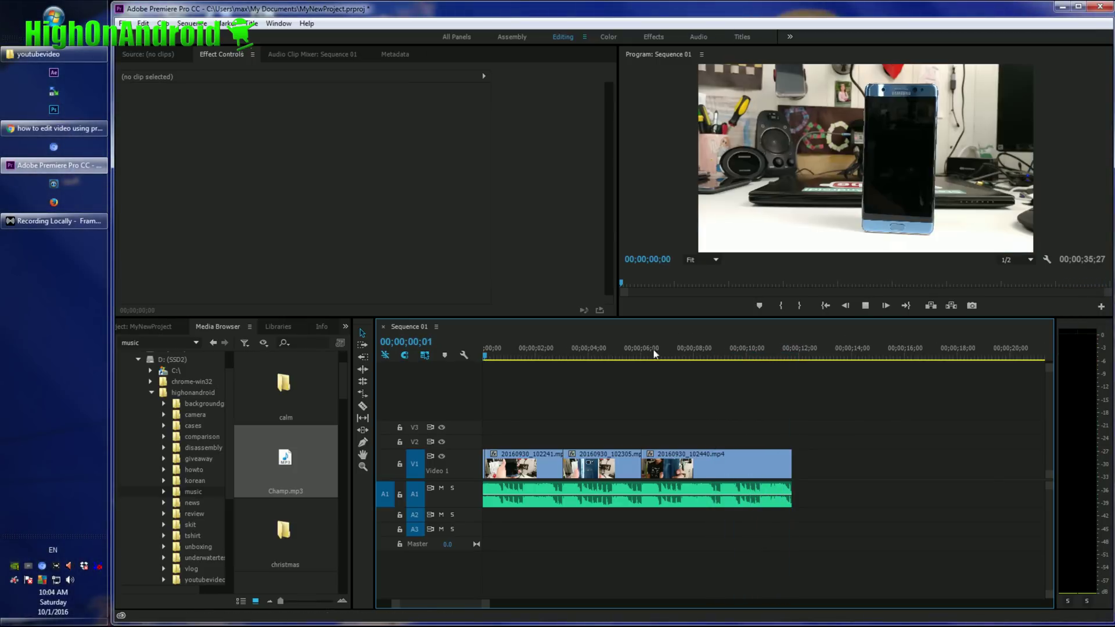
pyautogui.press('-')
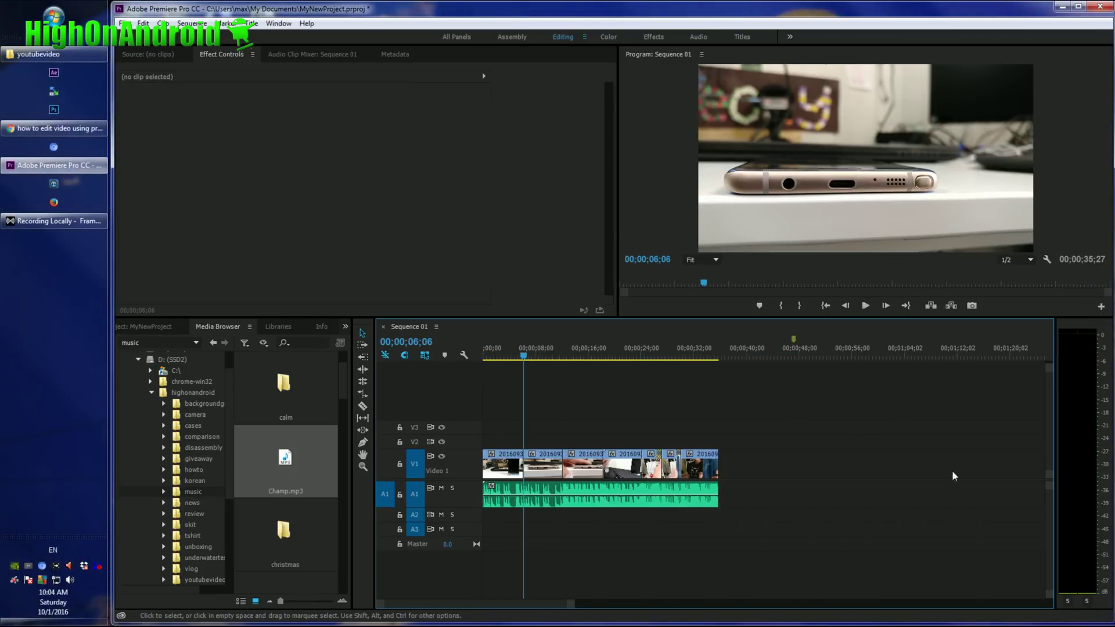
# - Add a volume Level keyframe to the Champ.mp3 music at 00;00;30;08, near the start of the last video clip
pyautogui.click(695, 503)
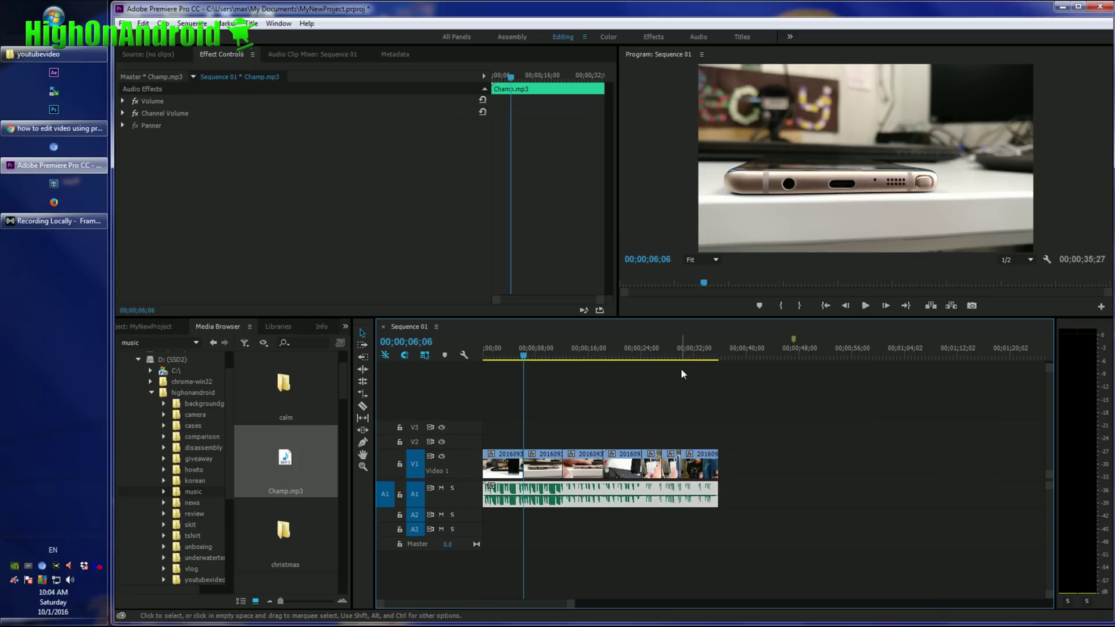
pyautogui.click(683, 350)
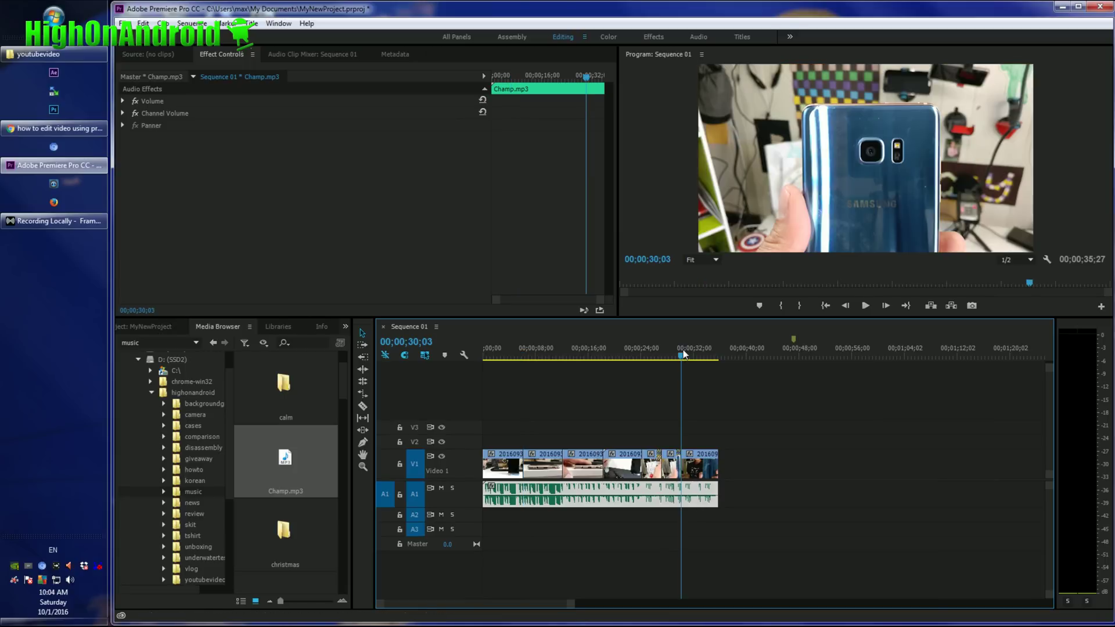
pyautogui.press('=')
pyautogui.moveTo(768, 359); pyautogui.dragTo(769, 357)
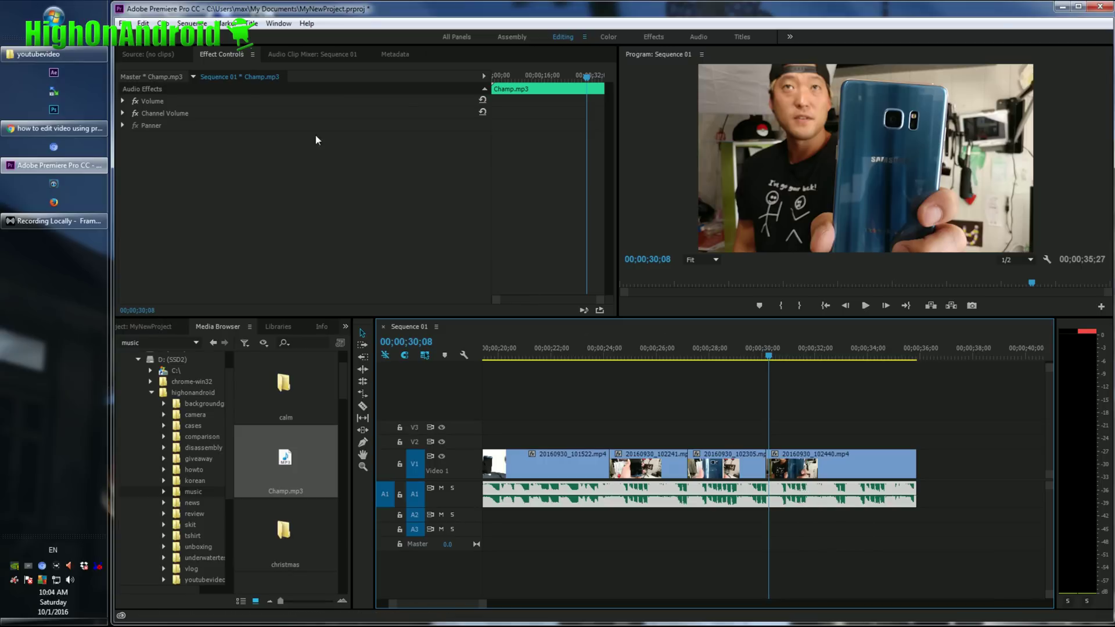
pyautogui.click(122, 99)
pyautogui.click(123, 101)
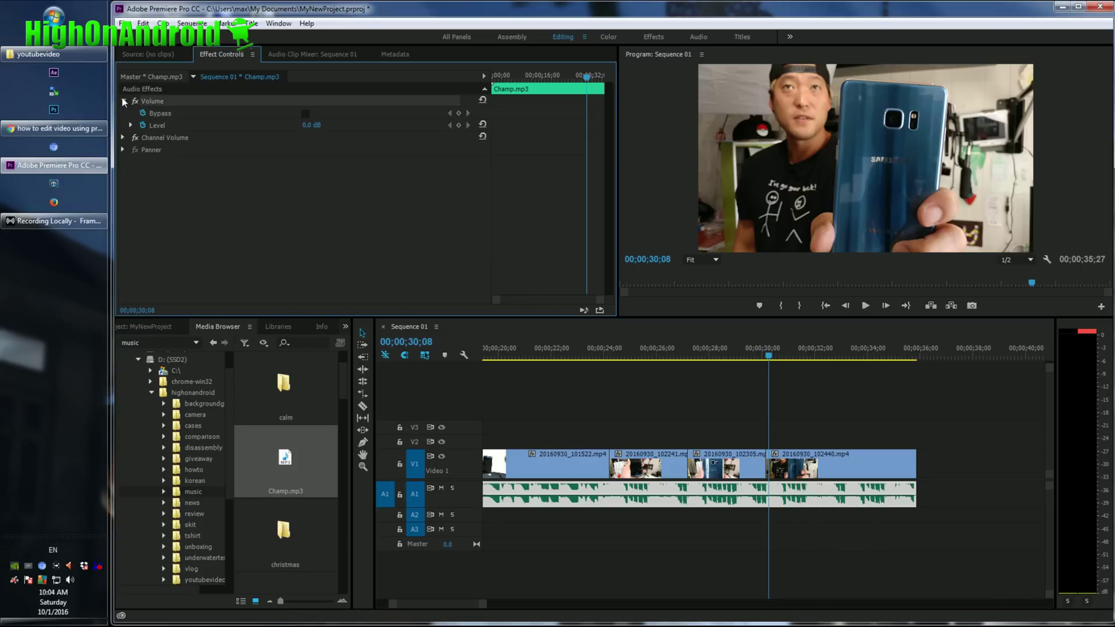
pyautogui.click(131, 125)
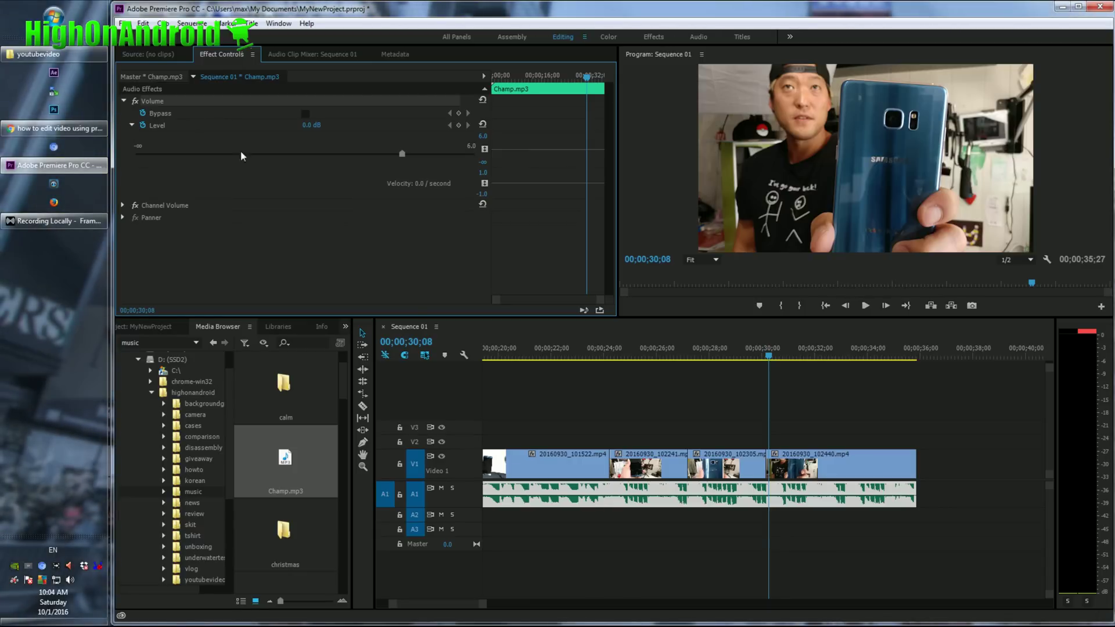
pyautogui.click(459, 125)
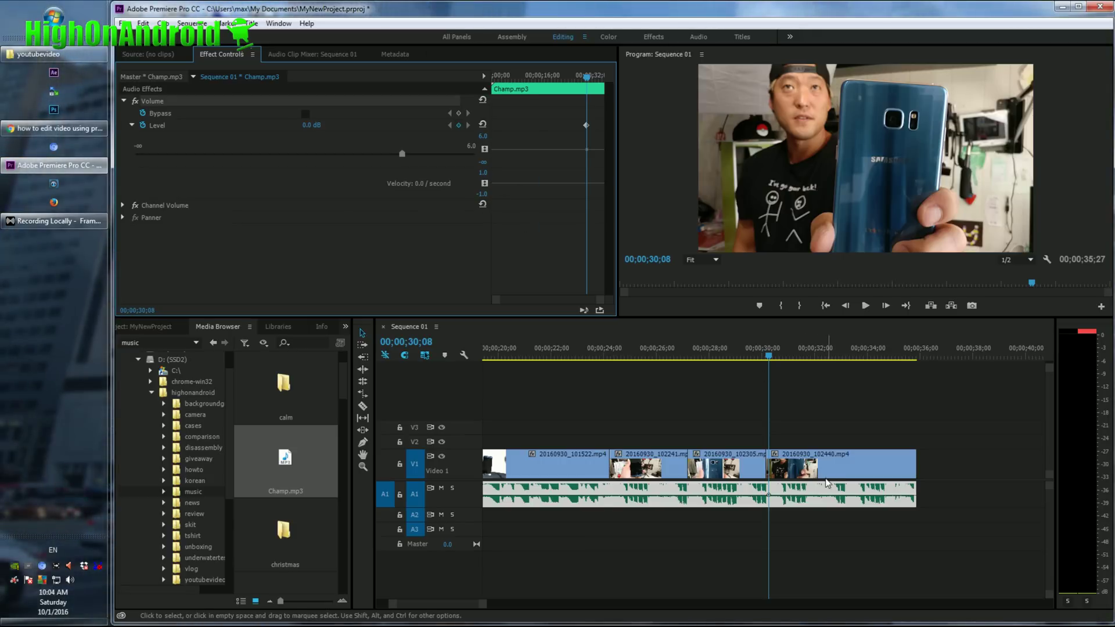
# - Play on to 00;00;35;14 and set the Champ.mp3 volume level there to -30 dB for a fade-out
pyautogui.click(772, 354)
pyautogui.press('space')
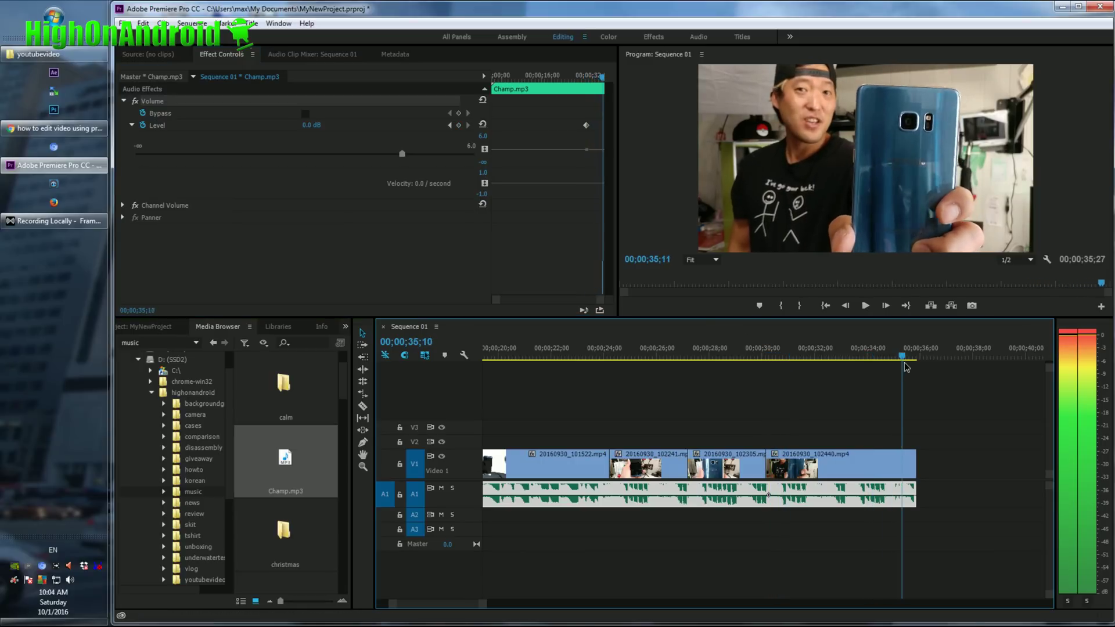
pyautogui.press('space')
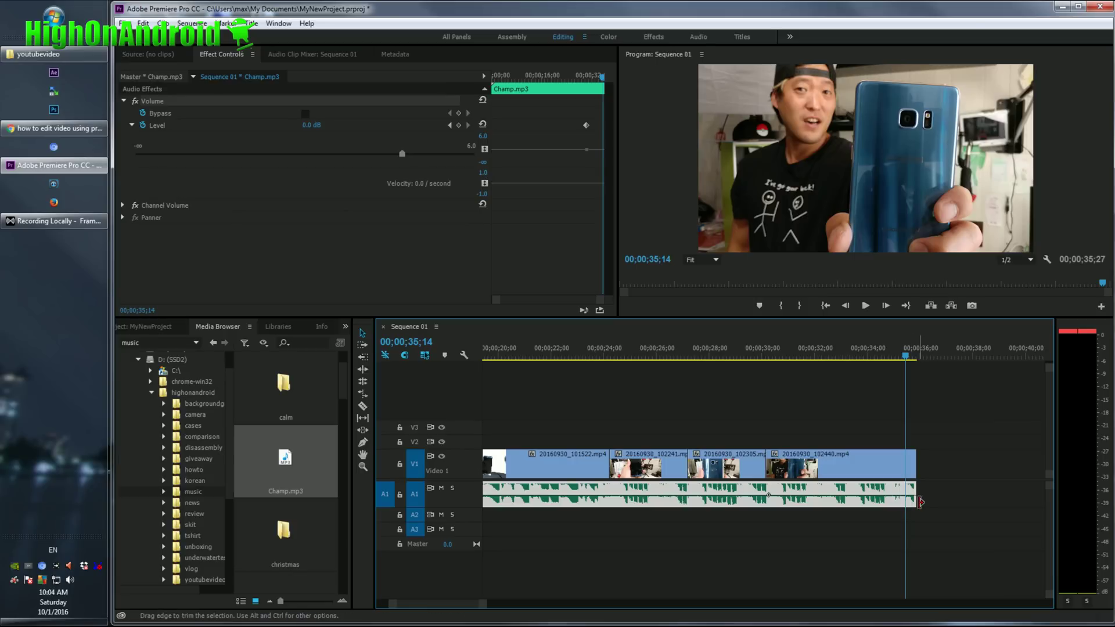
pyautogui.click(306, 125)
pyautogui.write('-30')
pyautogui.press('Return')
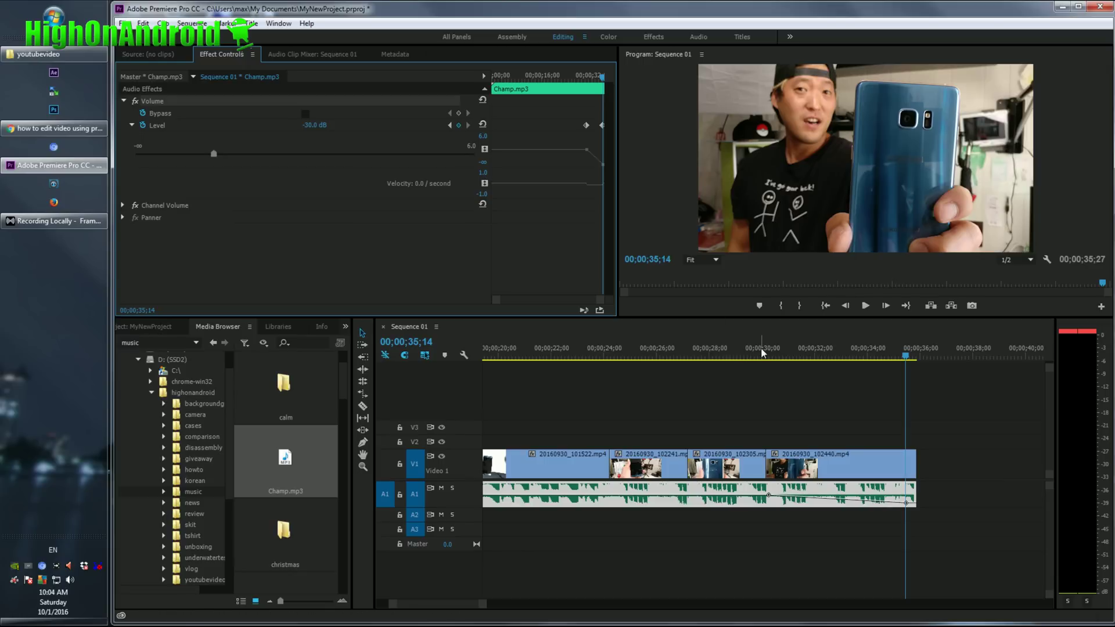
# - Play the music fade-out from about 00;00;29;28 and save the project
pyautogui.click(760, 352)
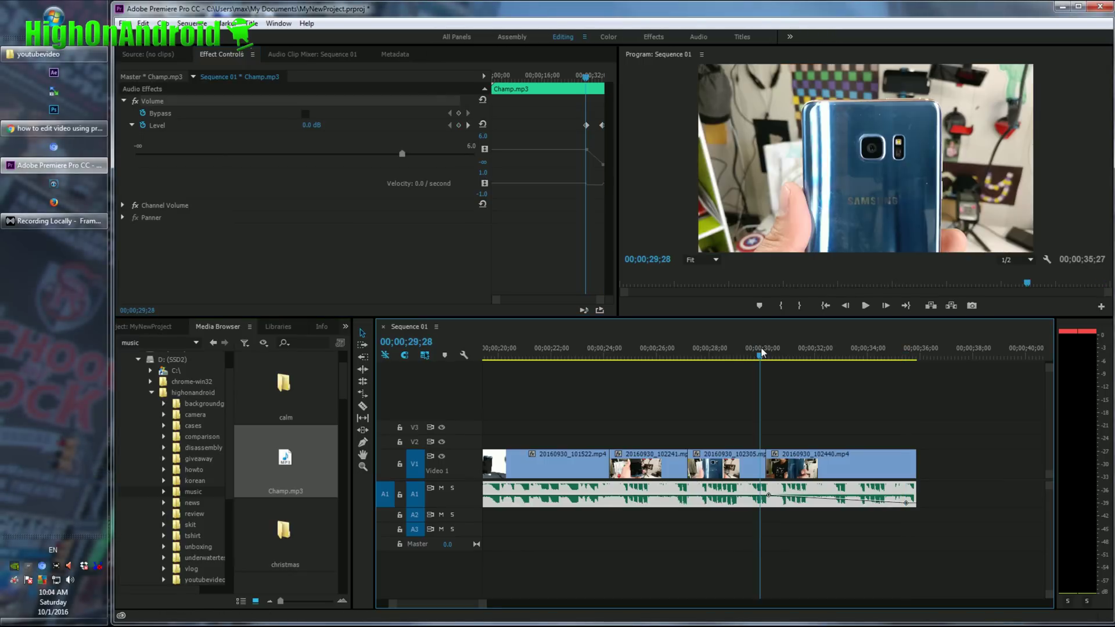
pyautogui.press('space')
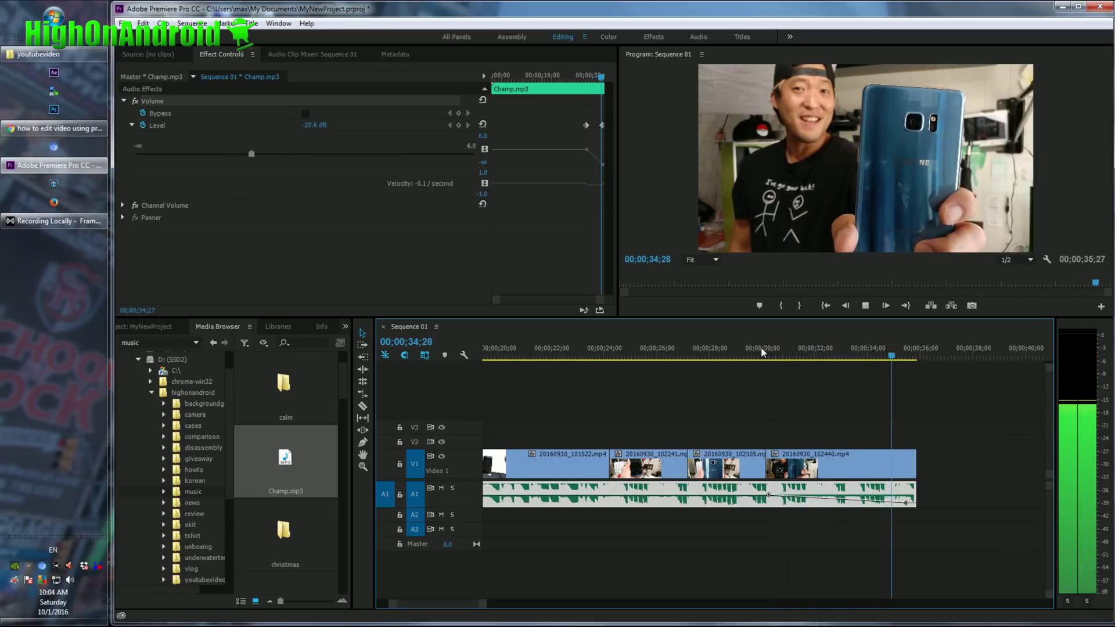
pyautogui.press('space')
pyautogui.hotkey('ctrl', 's')
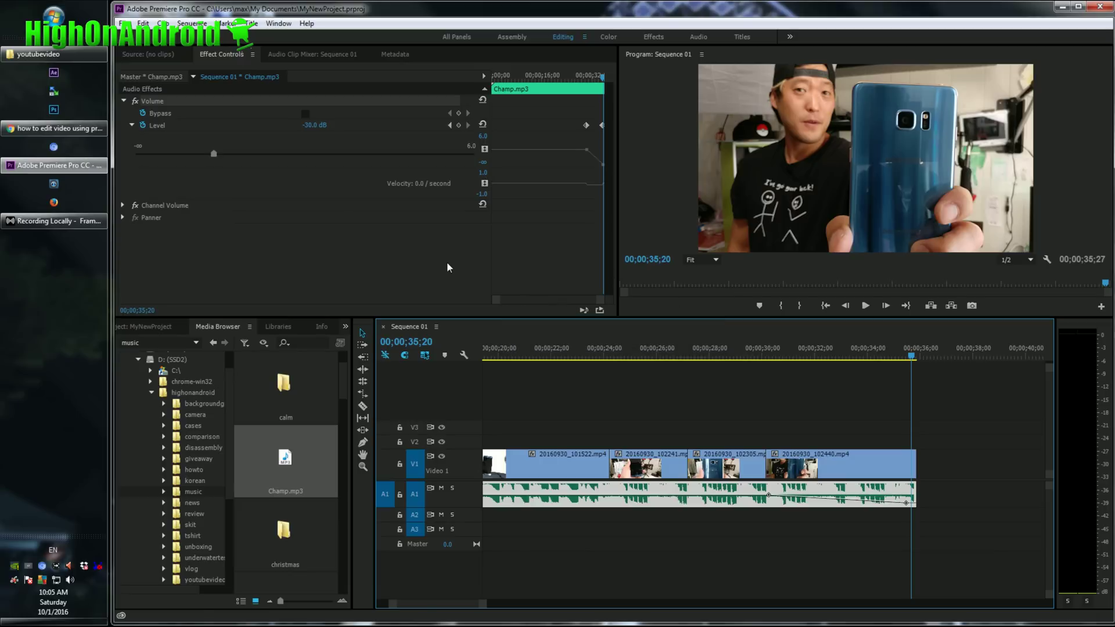
# - Add an Opacity keyframe to the last clip, 20160930_102440.mp4, at 00;00;30;09 near its start
pyautogui.click(767, 356)
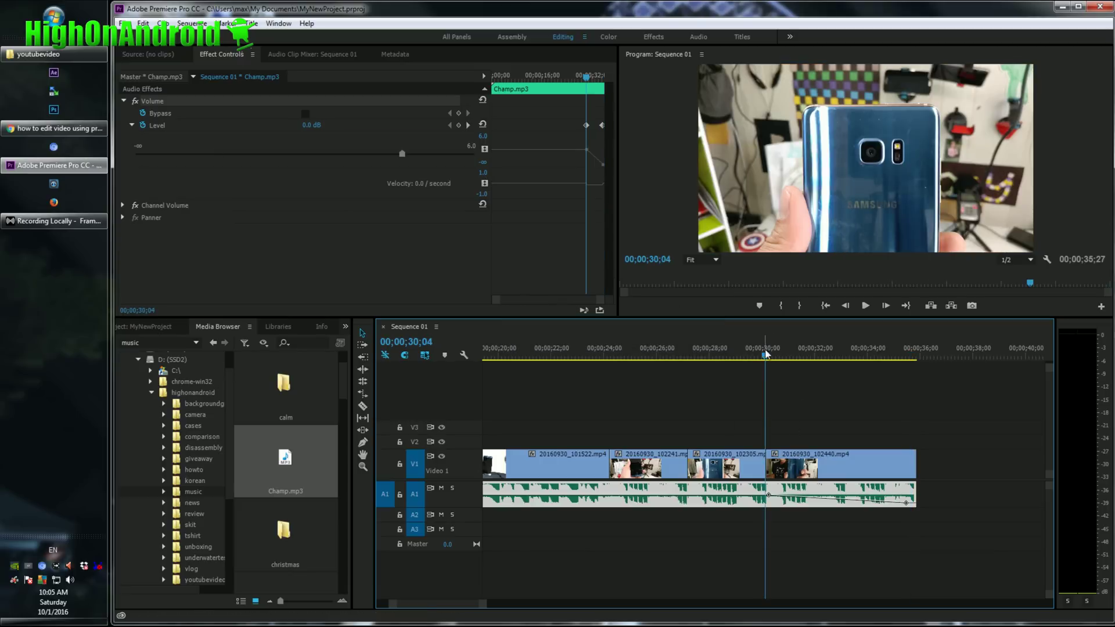
pyautogui.moveTo(767, 355); pyautogui.dragTo(764, 353)
pyautogui.click(793, 461)
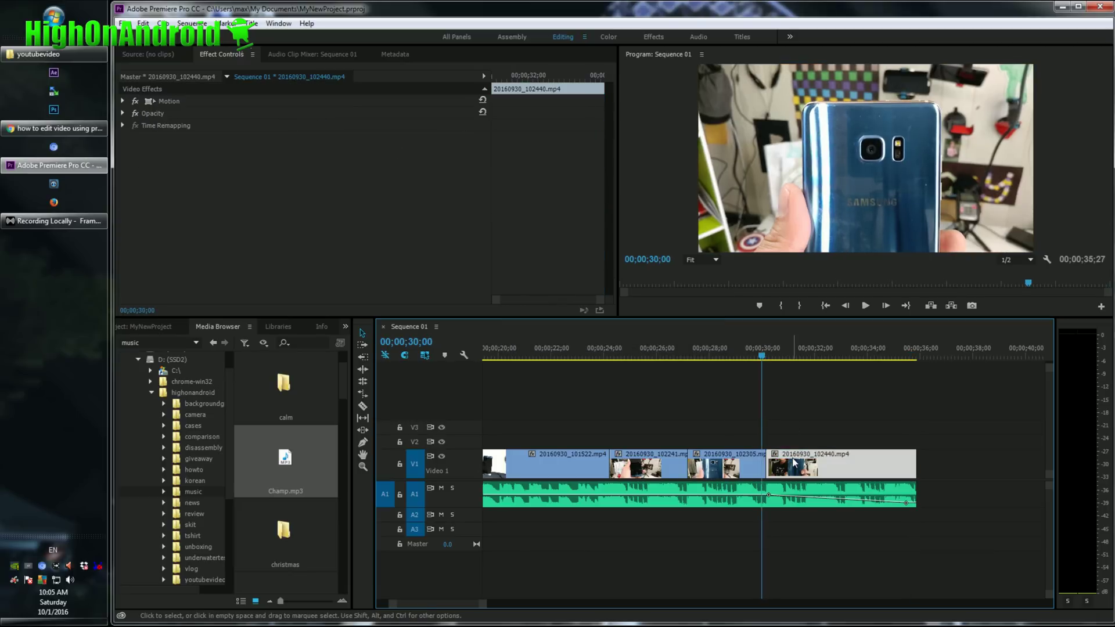
pyautogui.click(775, 354)
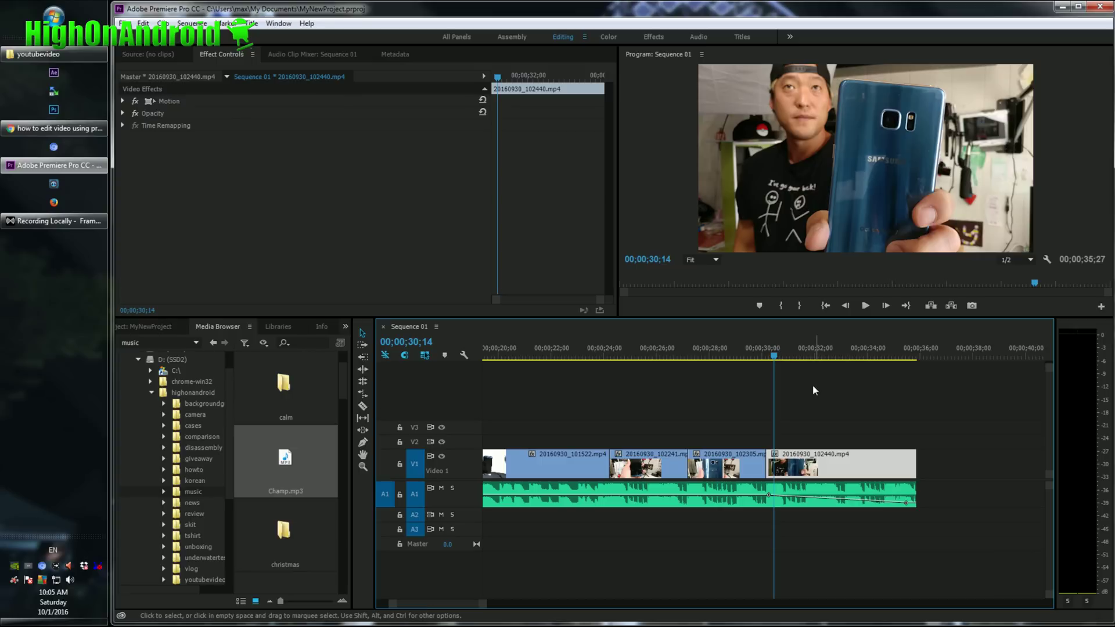
pyautogui.click(847, 355)
pyautogui.moveTo(851, 362); pyautogui.dragTo(770, 363)
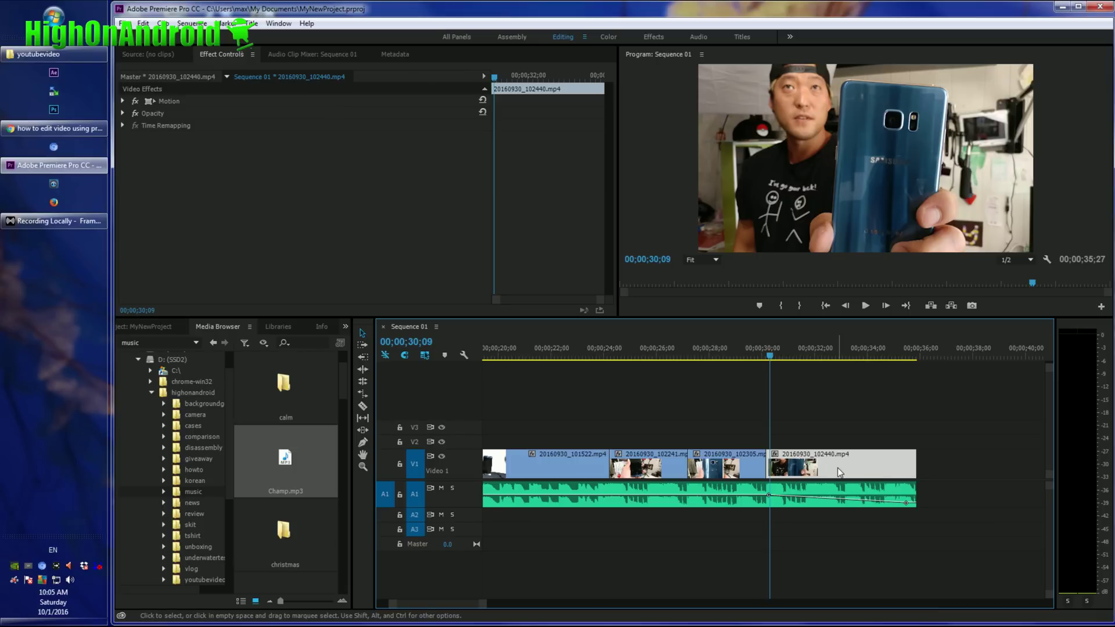
pyautogui.click(123, 114)
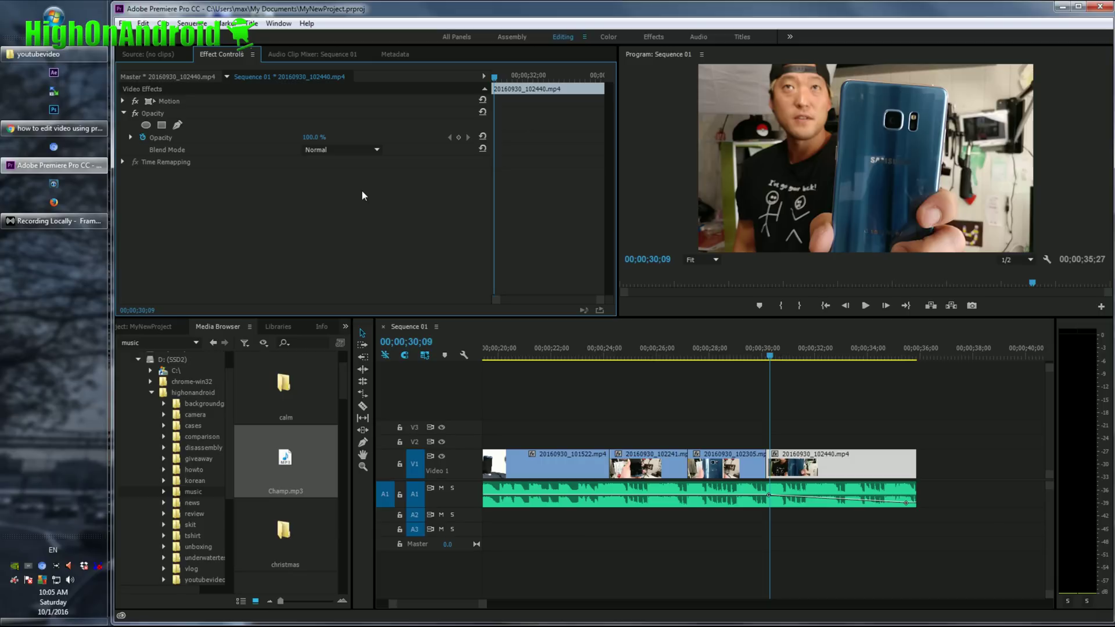
pyautogui.click(460, 138)
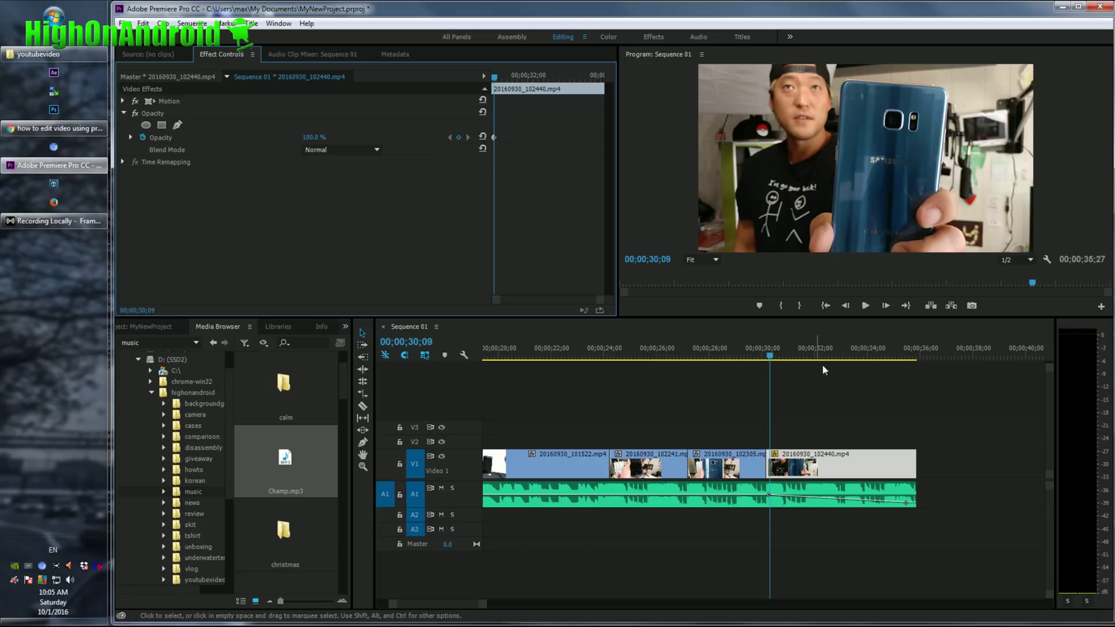
# - Play on to 00;00;35;14 and set the last clip's opacity there to 5% for a fade to black
pyautogui.click(851, 356)
pyautogui.press('space')
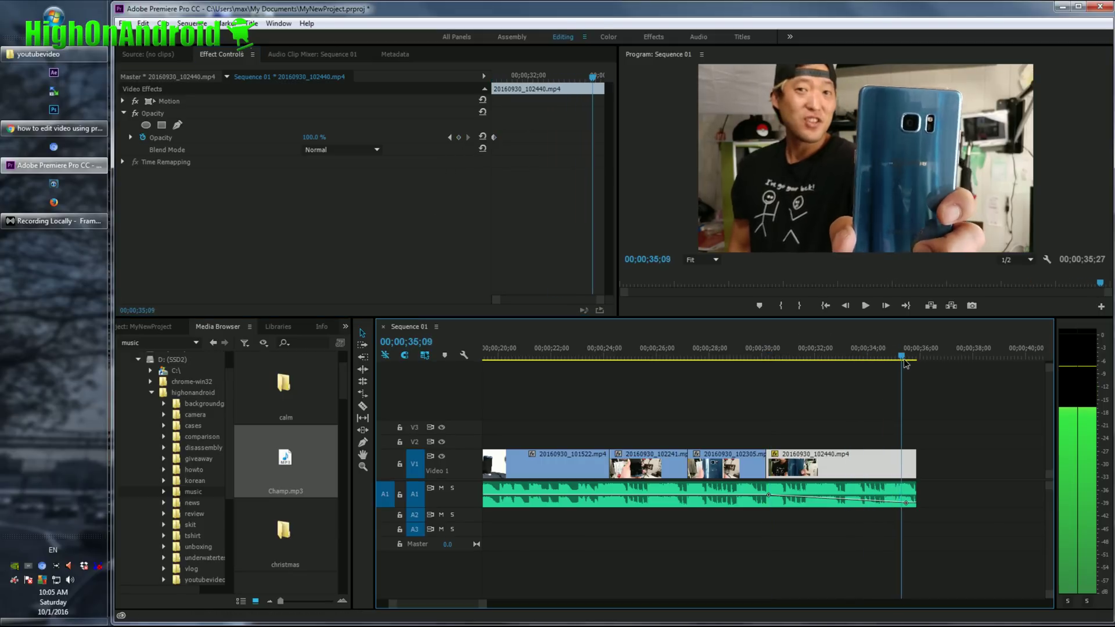
pyautogui.click(318, 137)
pyautogui.write('5')
pyautogui.press('Return')
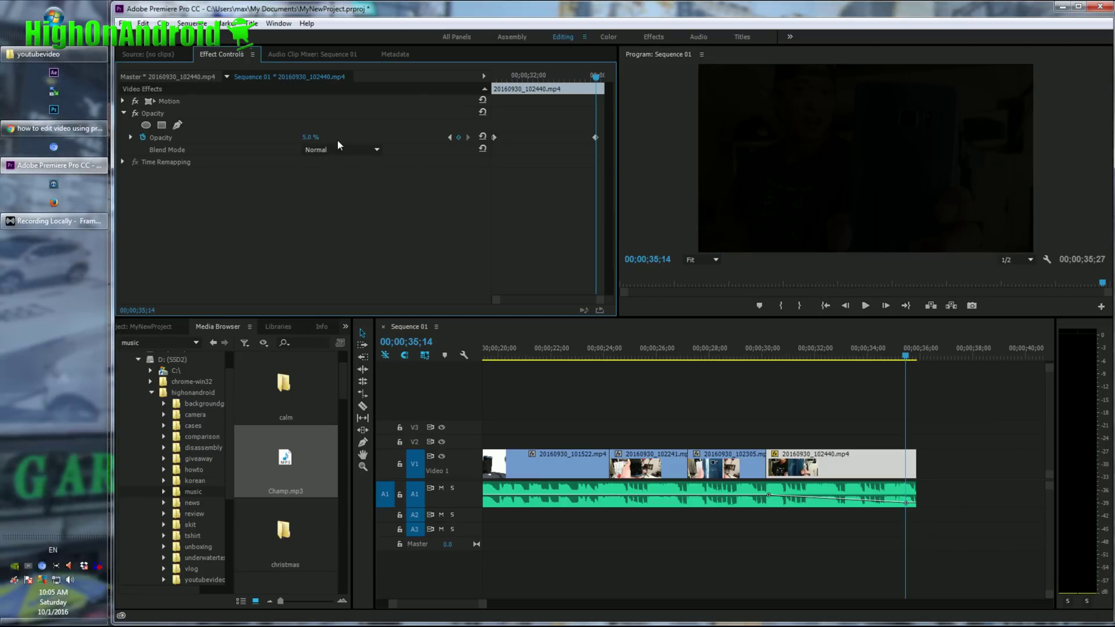
# - Play the last clip from about 00;00;29;20 to check the picture and music fading out together
pyautogui.click(755, 355)
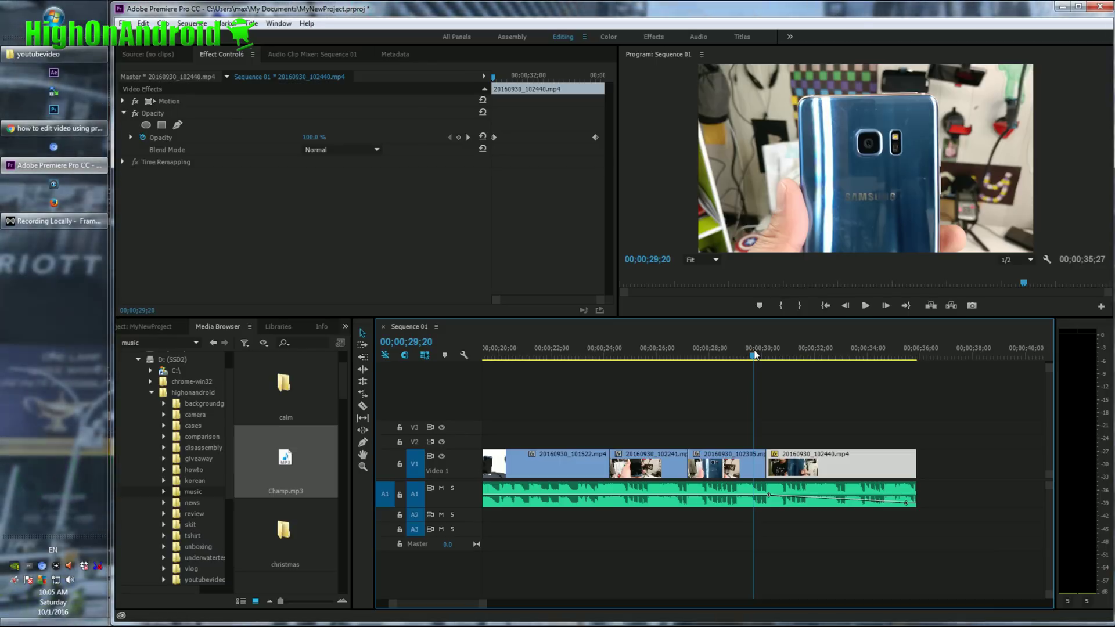
pyautogui.press('space')
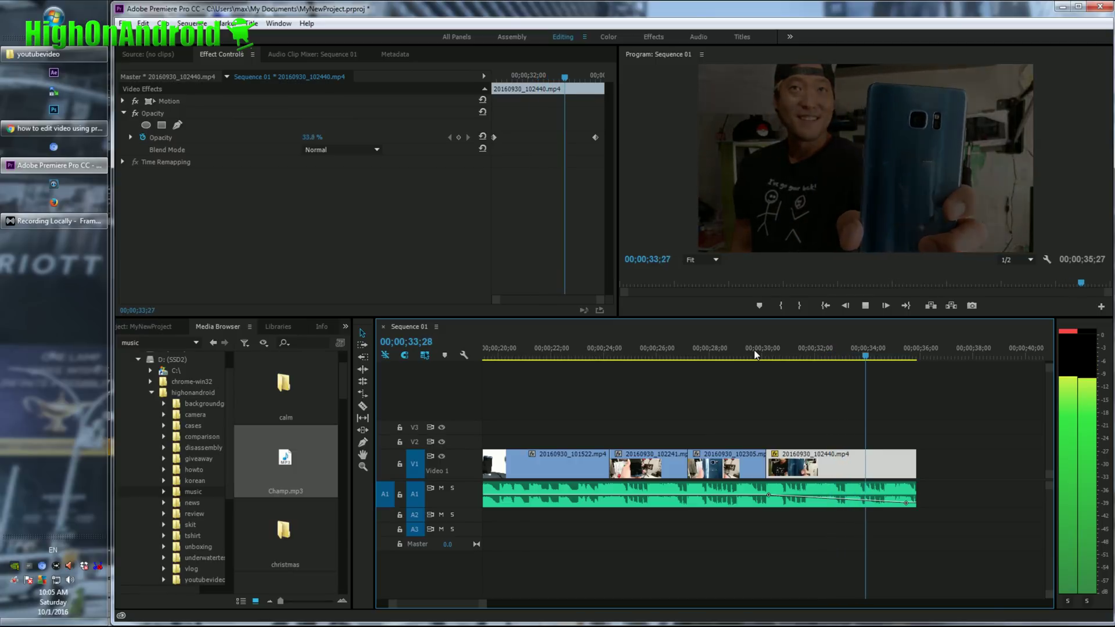
pyautogui.press('space')
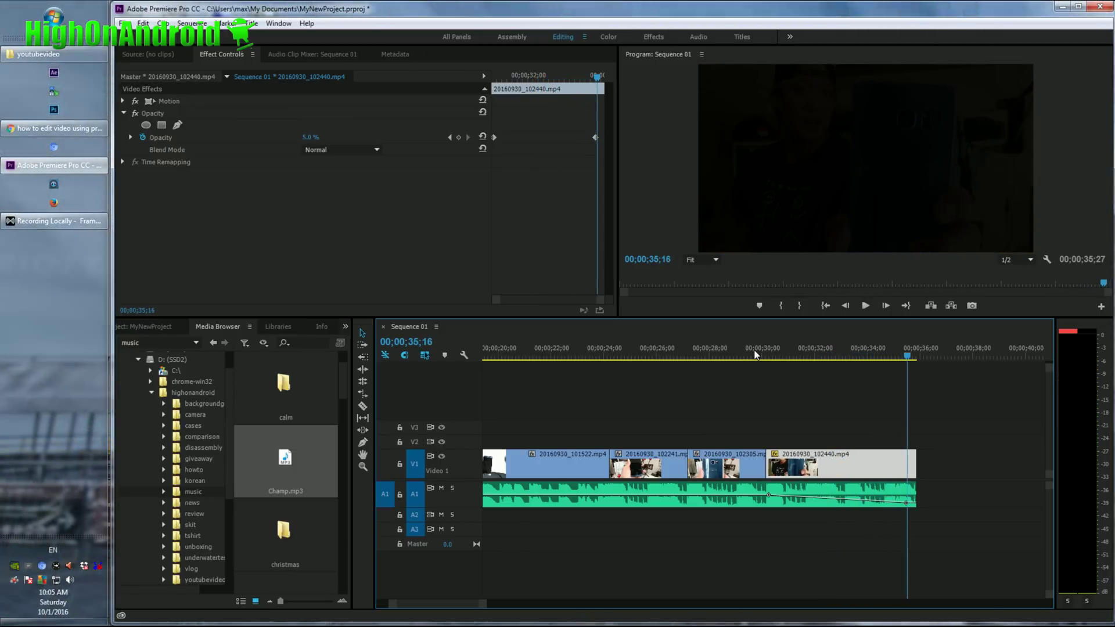
pyautogui.press('-')
pyautogui.press('-')
pyautogui.press('-')
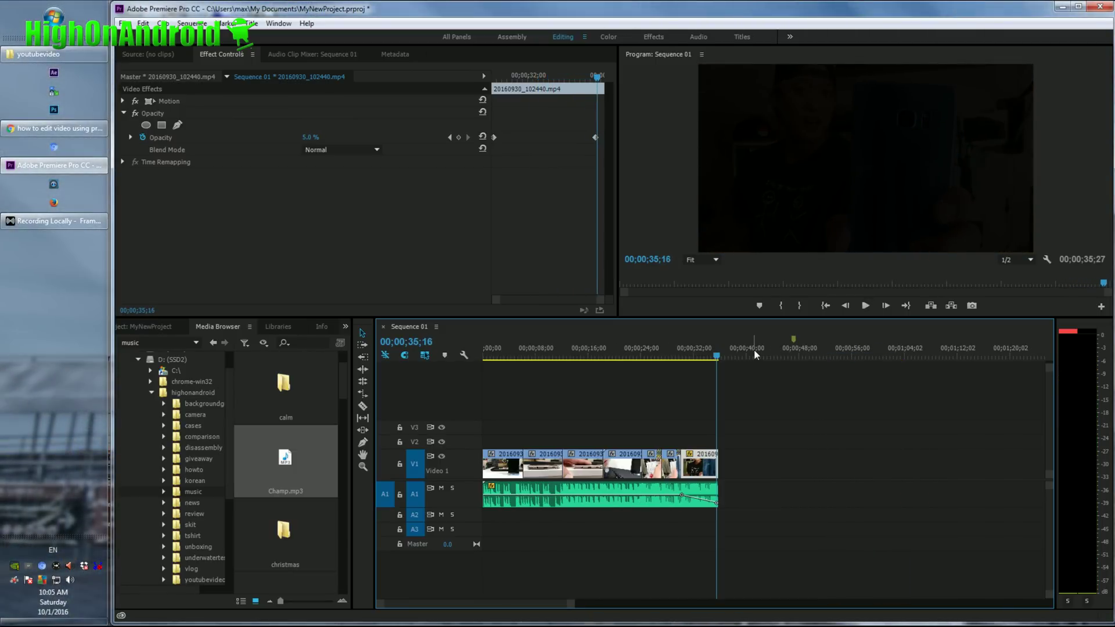
# - Create a new default still title at the sequence start and draw a text box over the upper part of the frame, about 1824 by 629 pixels
pyautogui.press('Home')
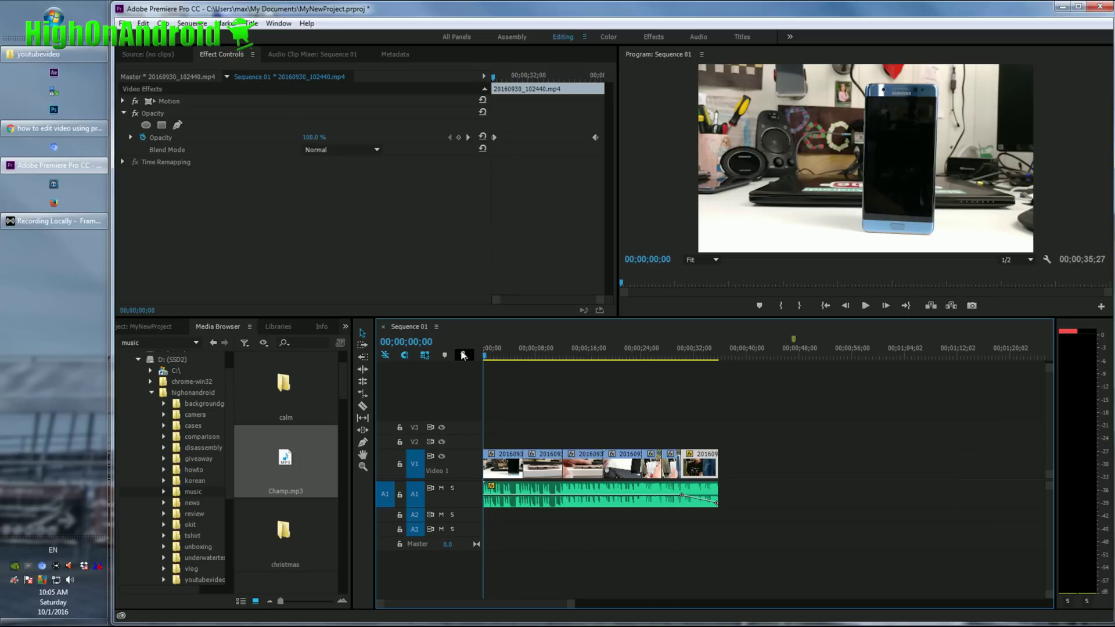
pyautogui.click(252, 23)
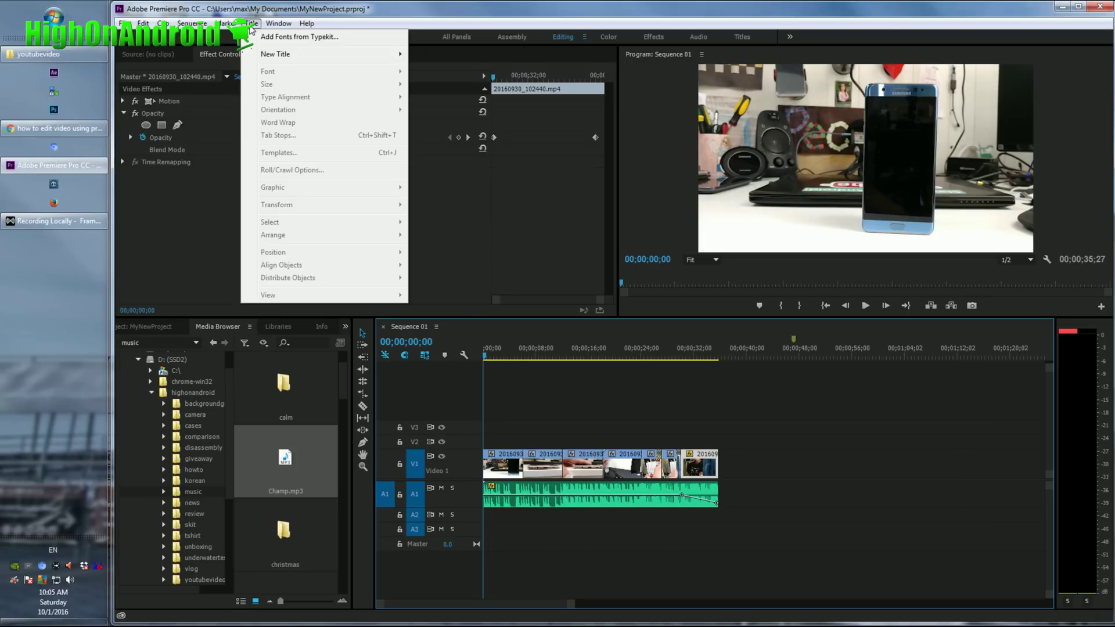
pyautogui.moveTo(277, 54)
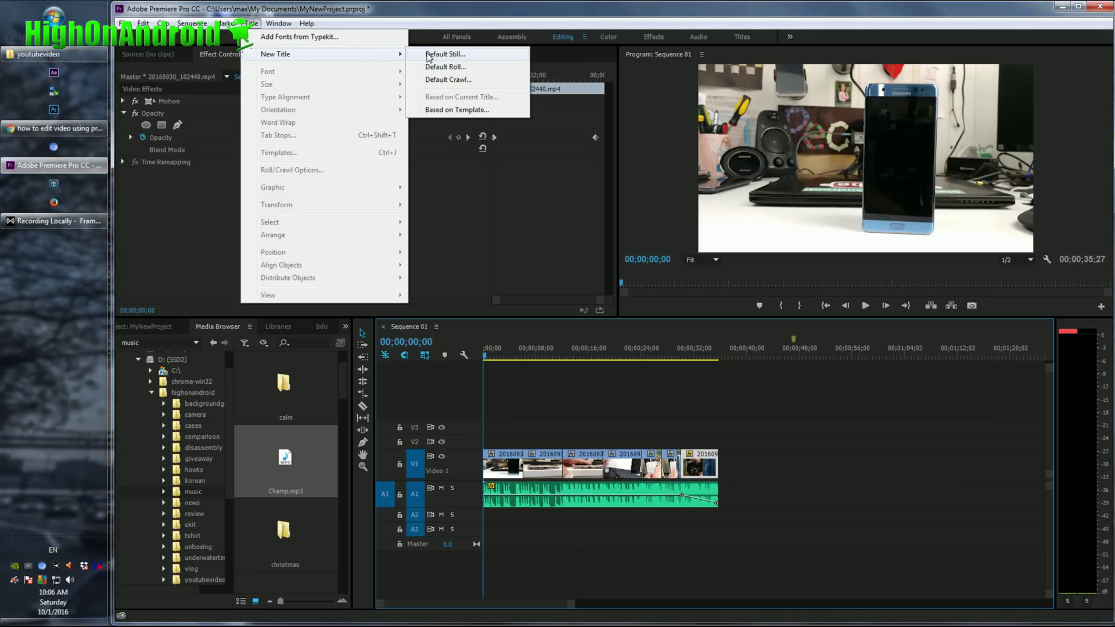
pyautogui.click(445, 54)
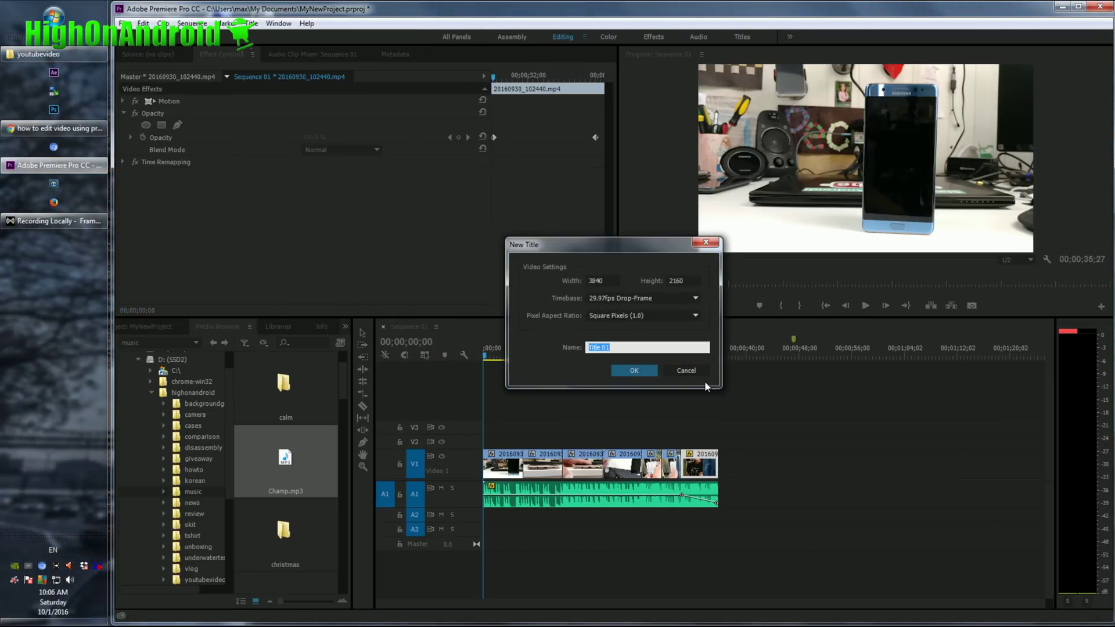
pyautogui.click(639, 374)
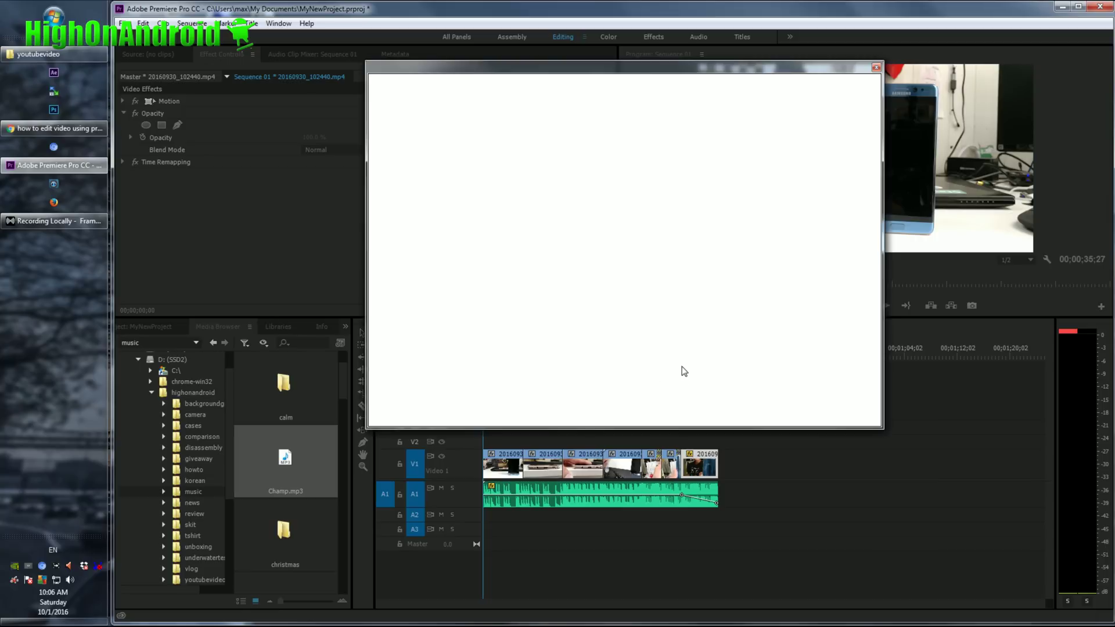
pyautogui.moveTo(442, 195); pyautogui.dragTo(583, 246)
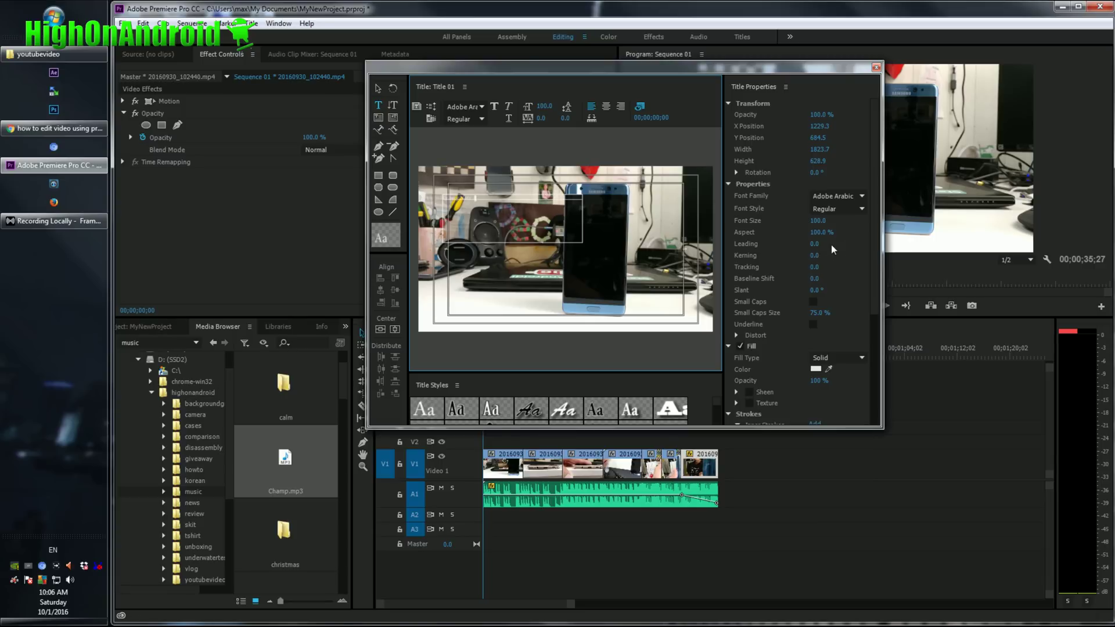
# - Set the title's font family to Verdana and its font size to 300
pyautogui.click(862, 198)
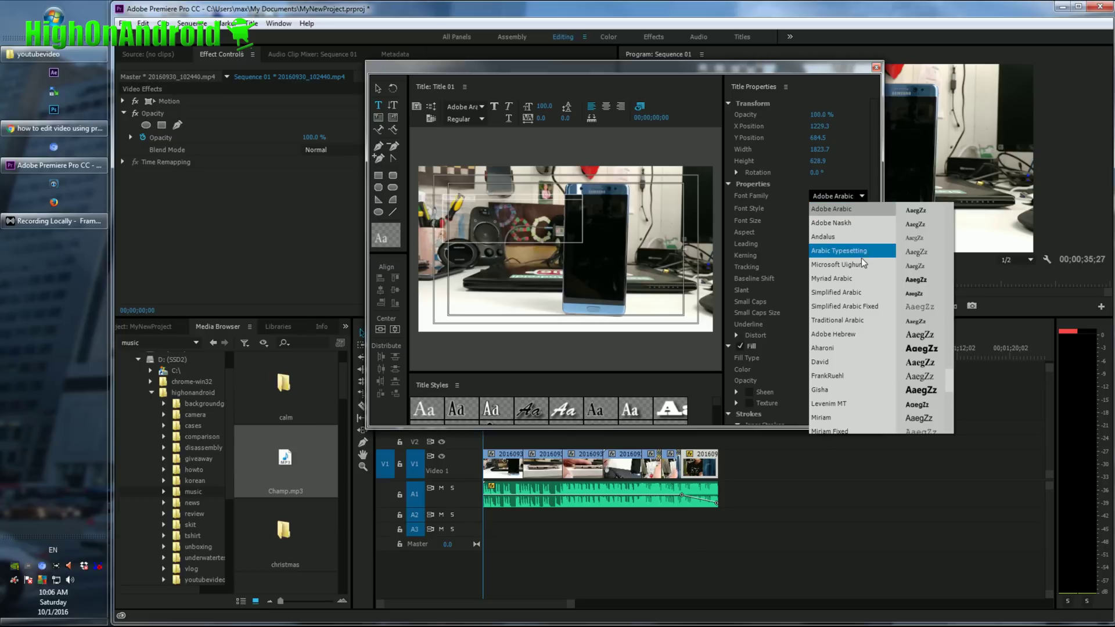
pyautogui.click(874, 314)
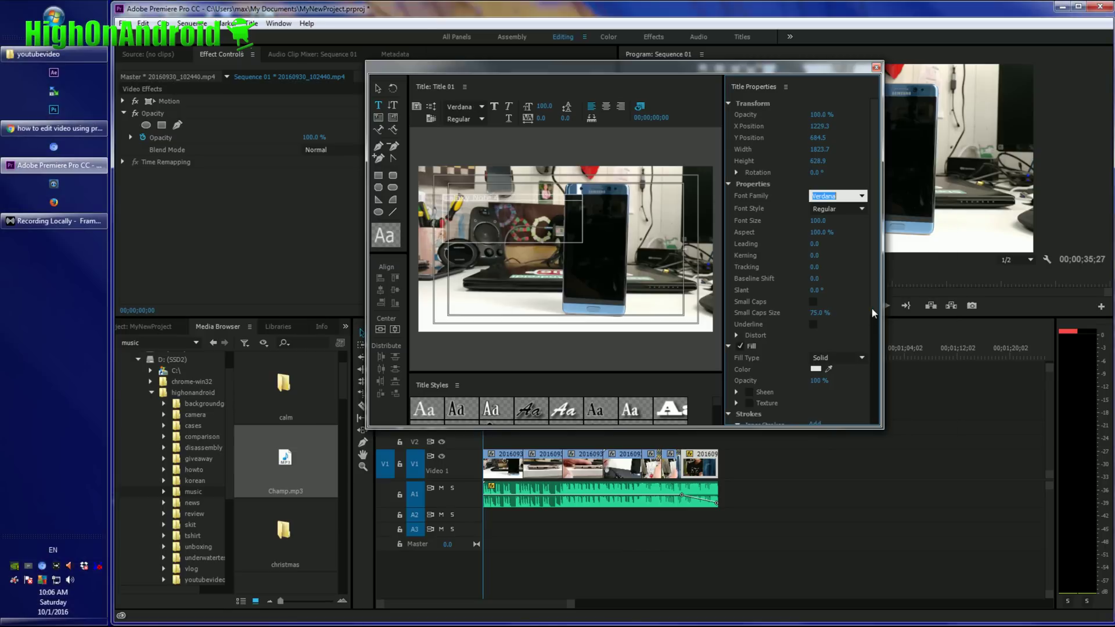
pyautogui.click(821, 218)
pyautogui.write('300')
pyautogui.press('Return')
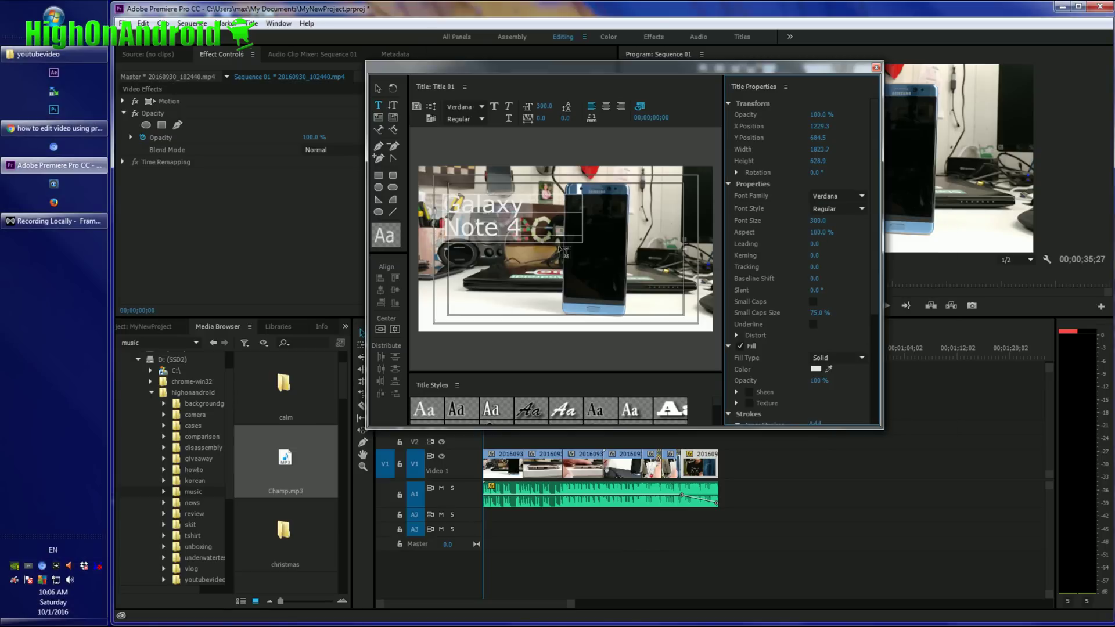
# - Make the title text read "Galaxy Note 7"
pyautogui.click(524, 228)
pyautogui.press('BackSpace')
pyautogui.write('8')
pyautogui.press('BackSpace')
pyautogui.write('7')
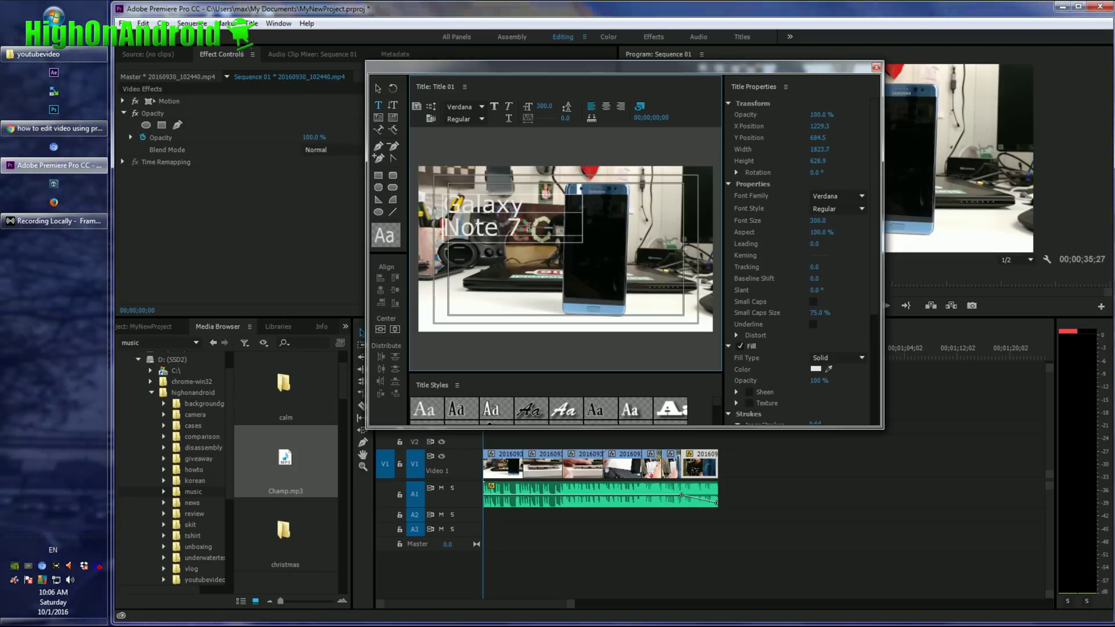
# - Move the text block down to about mid-height beside the phone and close the title editor
pyautogui.press('Escape')
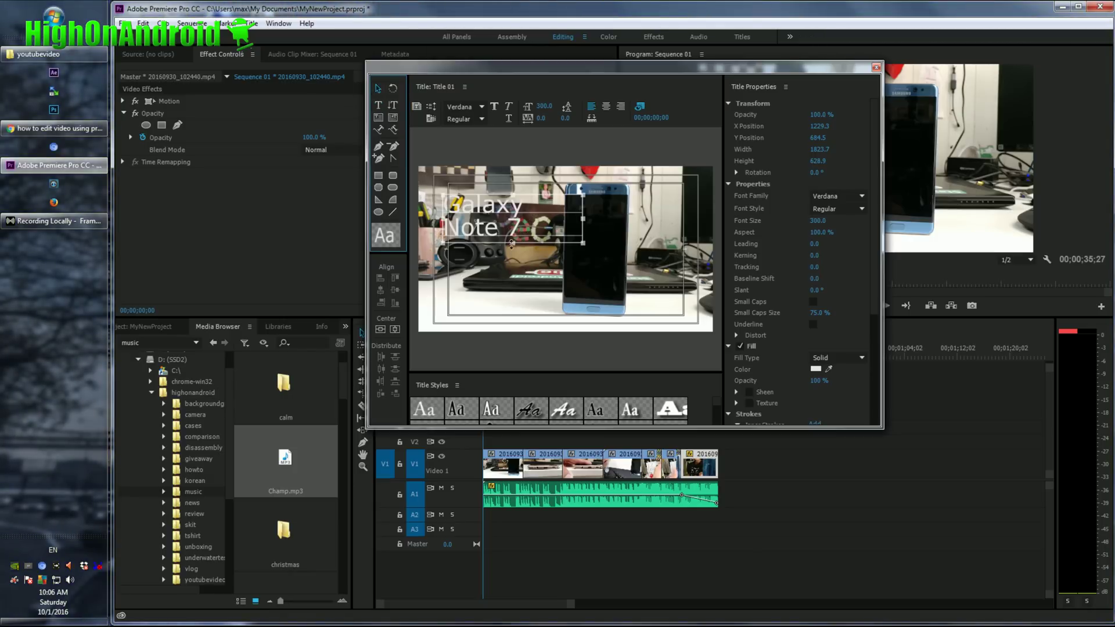
pyautogui.moveTo(512, 252); pyautogui.dragTo(509, 227)
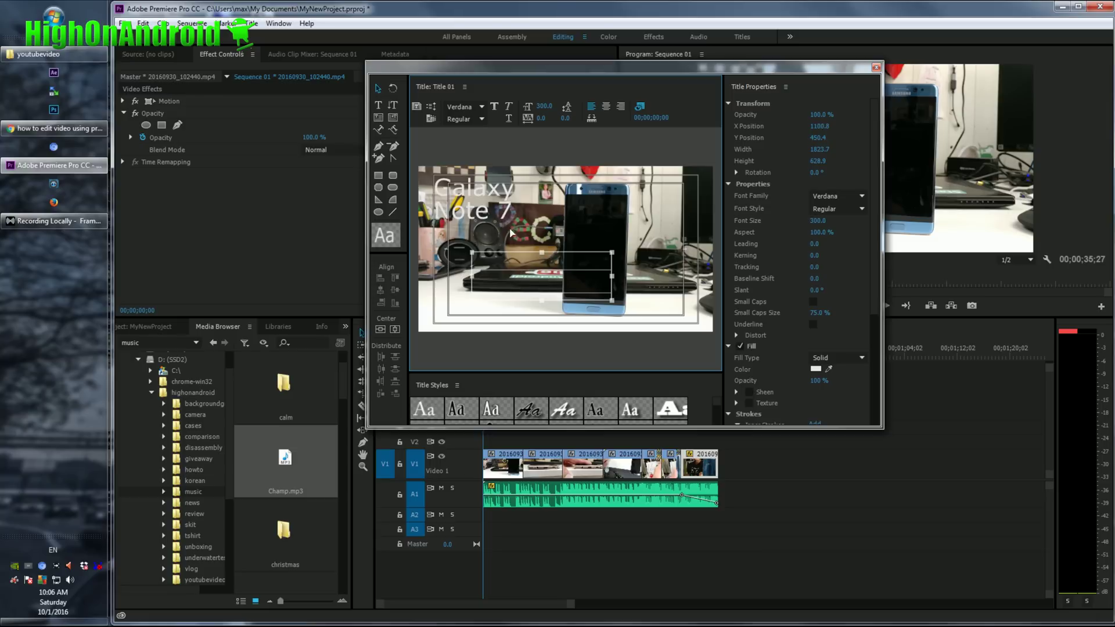
pyautogui.click(876, 67)
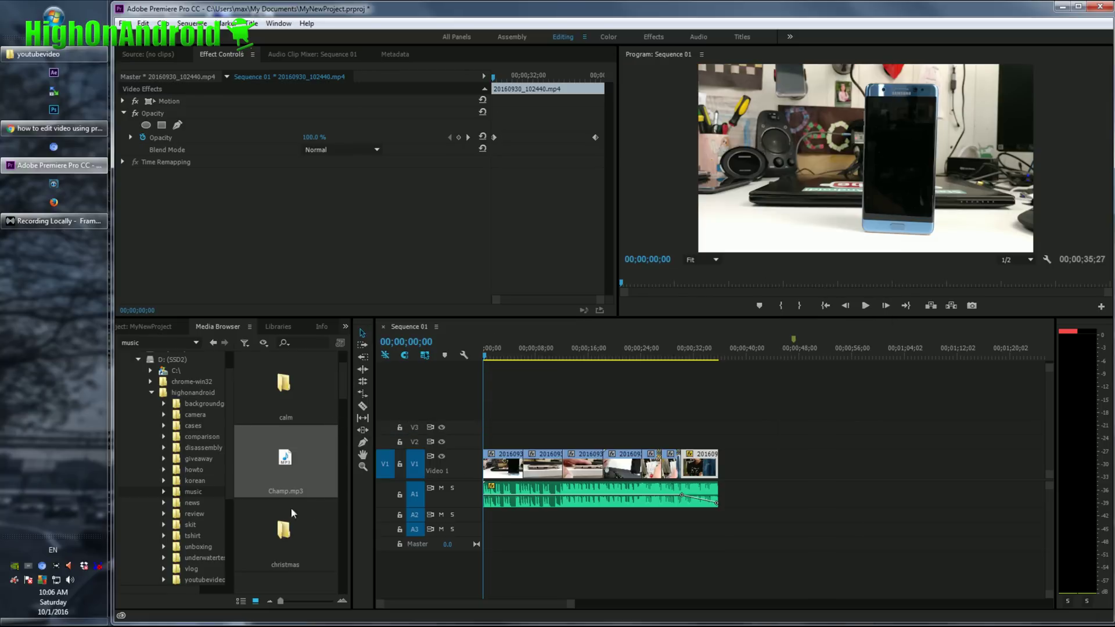
# - Place the Galaxy Note 7 title on track V2 over the first clip and play the opening to check it
pyautogui.click(148, 326)
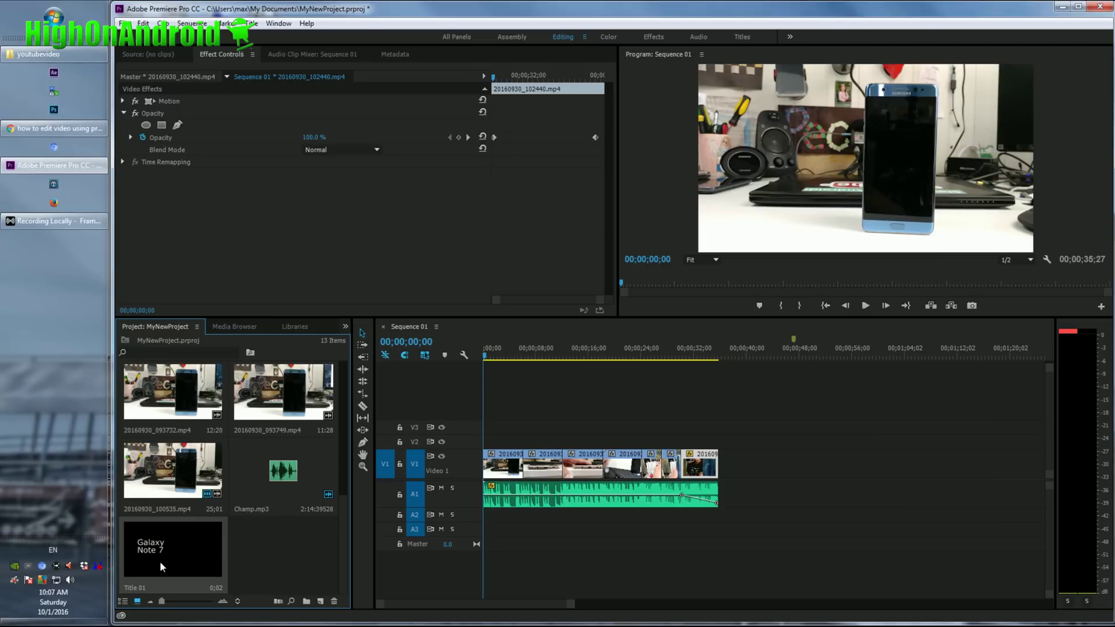
pyautogui.moveTo(157, 563); pyautogui.dragTo(529, 440)
pyautogui.moveTo(503, 355)
pyautogui.mouseDown()
pyautogui.moveTo(525, 357)
pyautogui.moveTo(485, 356)
pyautogui.mouseUp()
pyautogui.press('space')
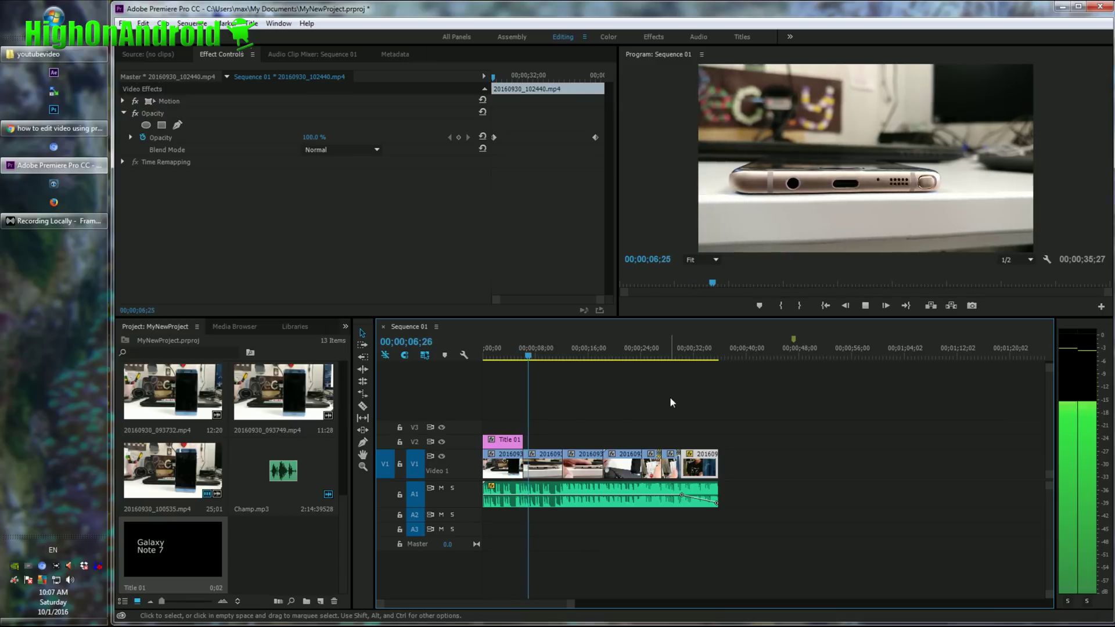
pyautogui.press('space')
# - Reopen the title at 00;00;03;00 and shift its text away from the phone to an X position of about 1228.5
pyautogui.click(502, 351)
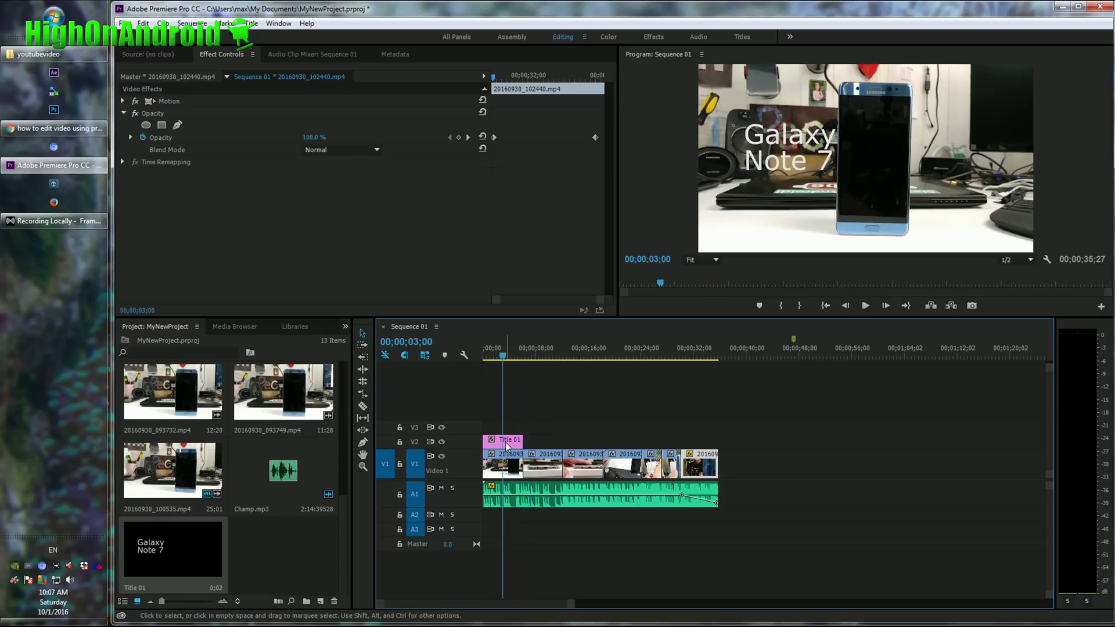
pyautogui.doubleClick(506, 441)
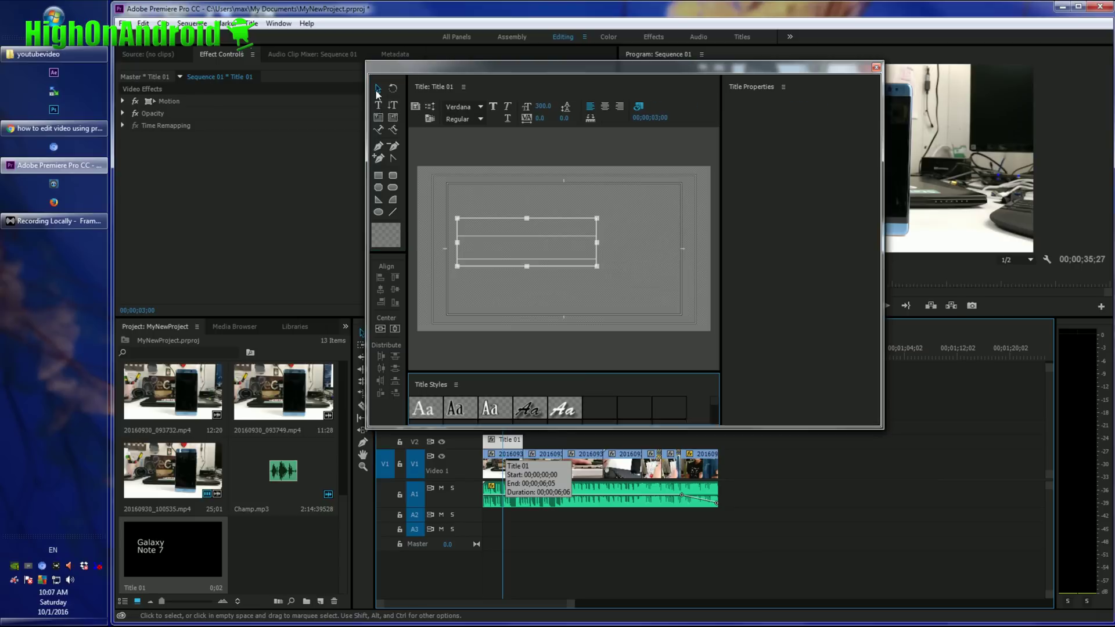
pyautogui.moveTo(548, 256); pyautogui.dragTo(533, 256)
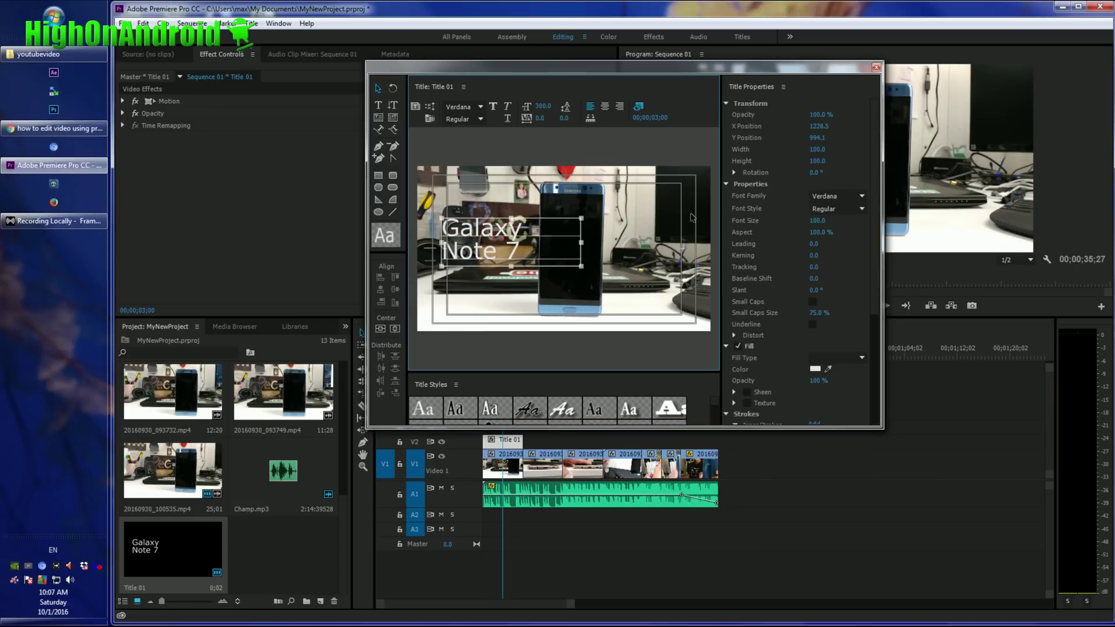
pyautogui.click(877, 67)
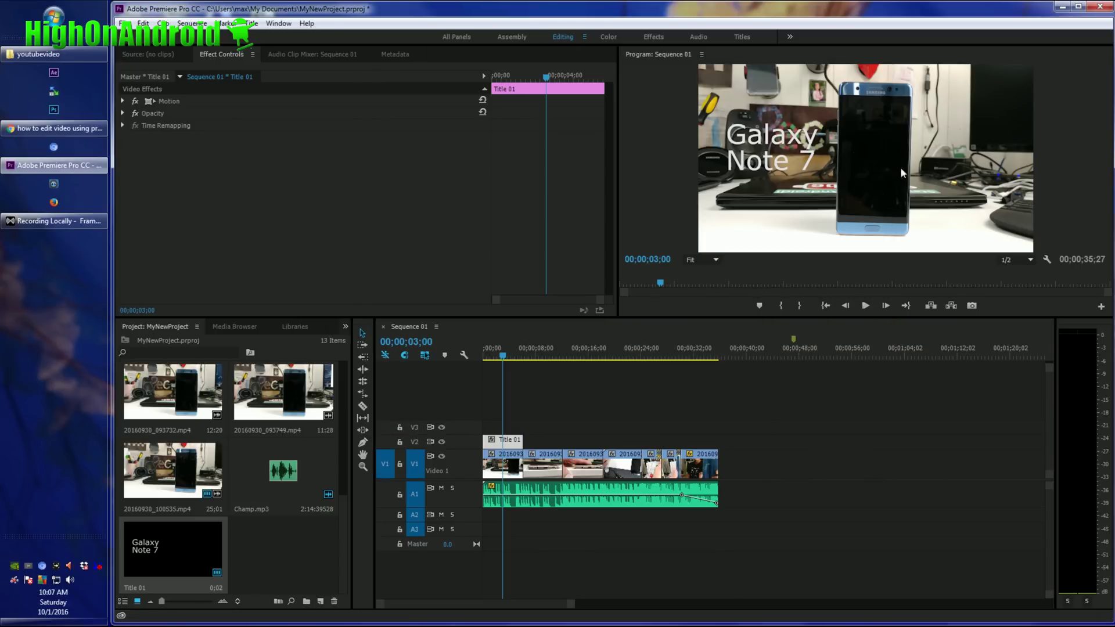
# - Return the playhead to 00;00;00;03 and save the project
pyautogui.click(488, 356)
pyautogui.moveTo(490, 356)
pyautogui.mouseDown()
pyautogui.moveTo(541, 356)
pyautogui.moveTo(487, 356)
pyautogui.mouseUp()
pyautogui.hotkey('ctrl', 's')
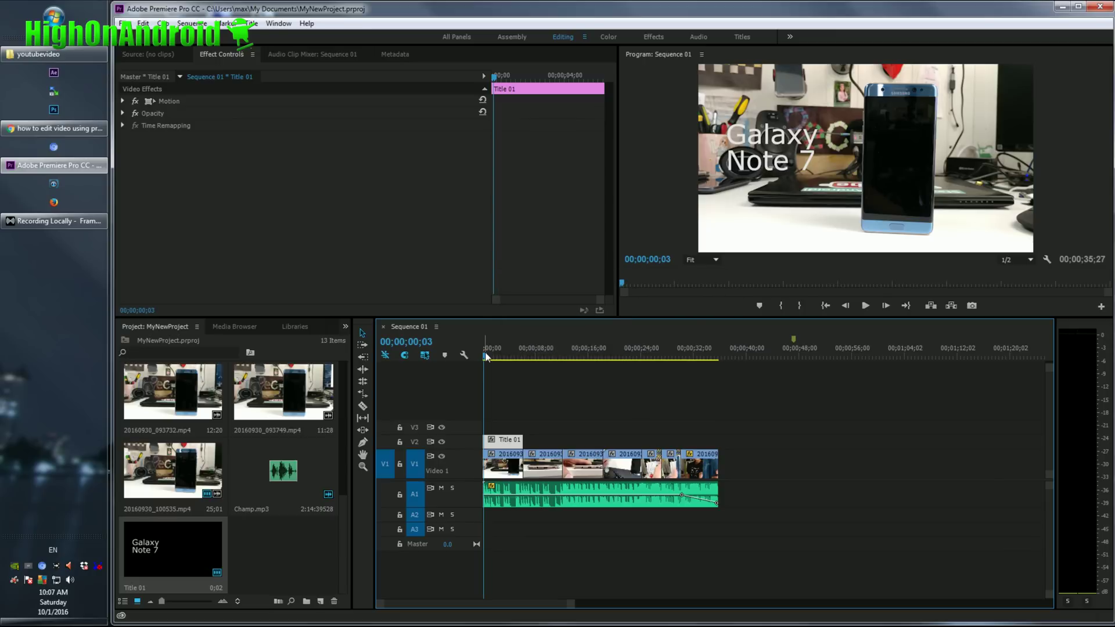
# - Open the media export settings for the sequence and set the target bitrate to 40 Mbps and the maximum bitrate to 45 Mbps
pyautogui.click(124, 24)
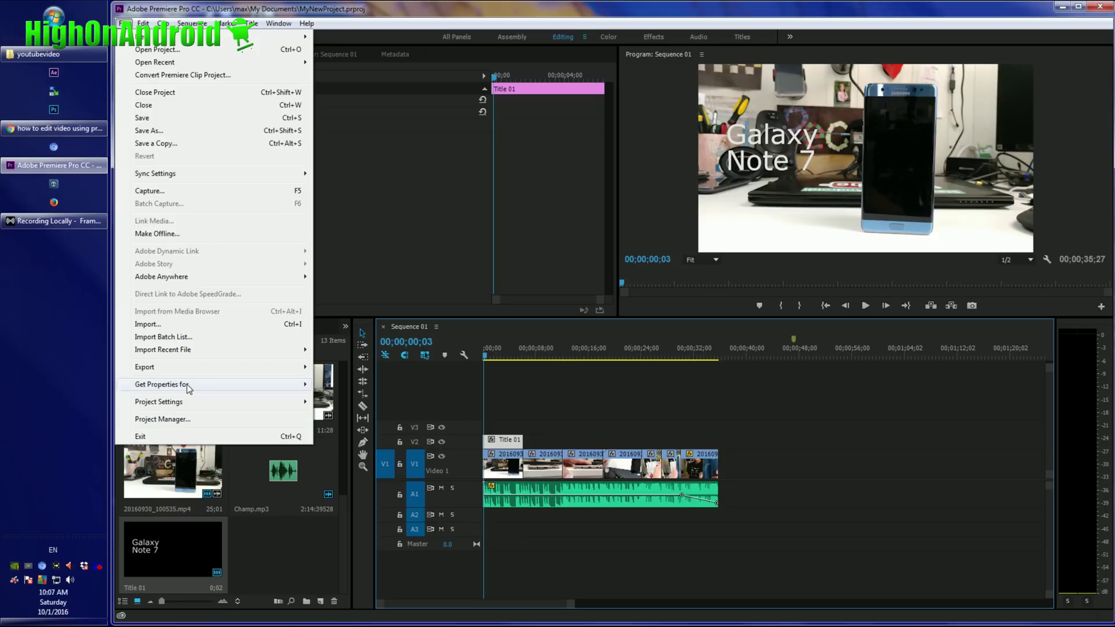
pyautogui.moveTo(181, 372)
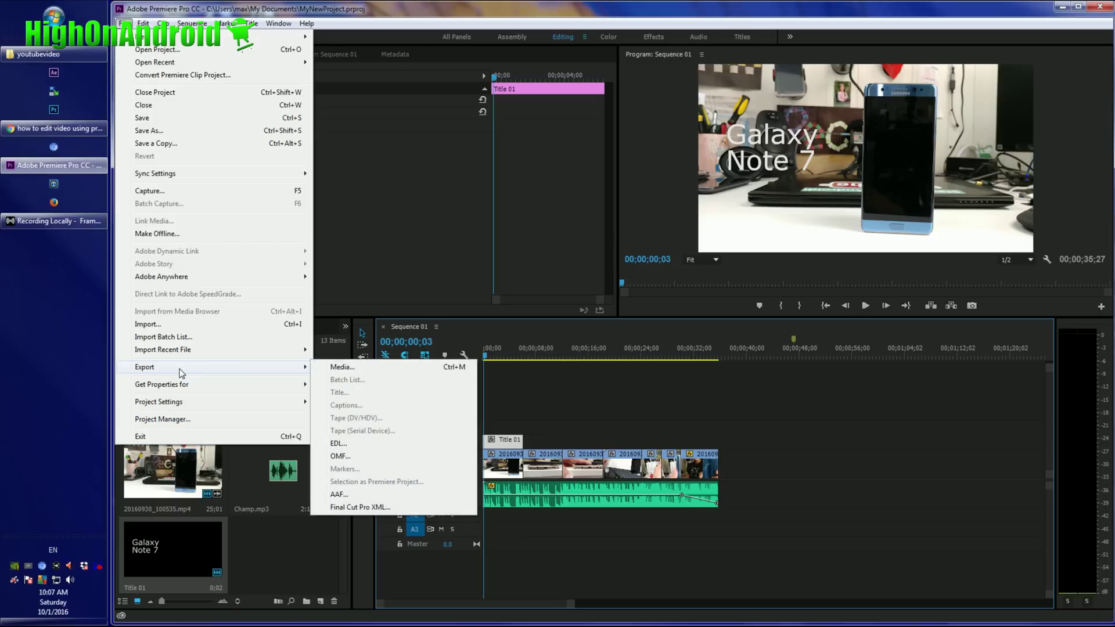
pyautogui.click(451, 369)
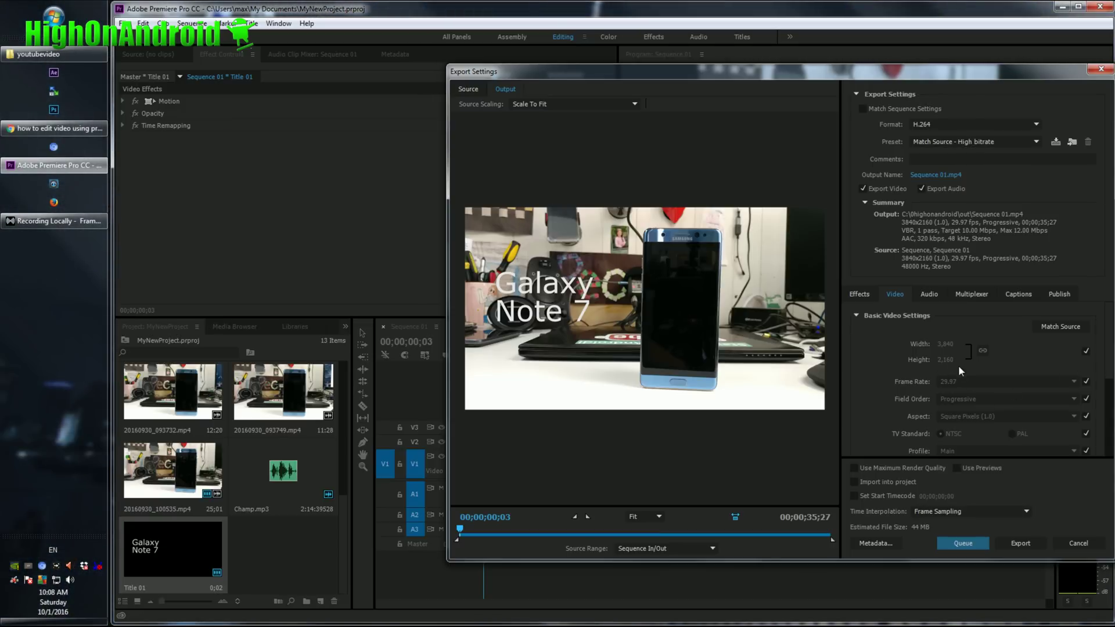
pyautogui.scroll(-5, 1052, 359)
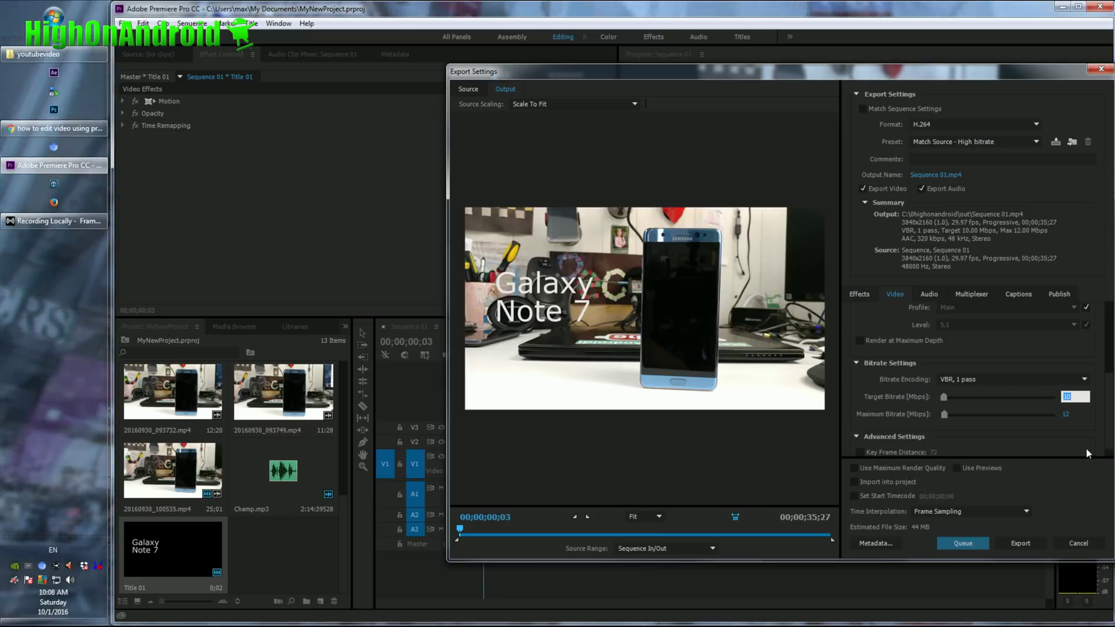
pyautogui.write('40')
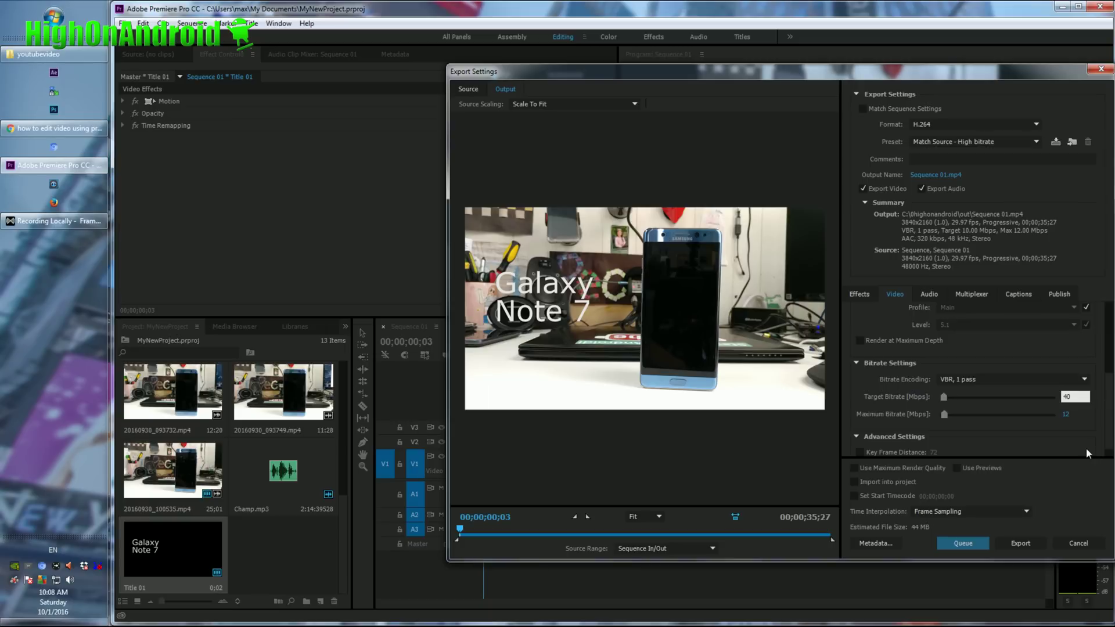
pyautogui.press('Tab')
pyautogui.write('45')
pyautogui.press('Tab')
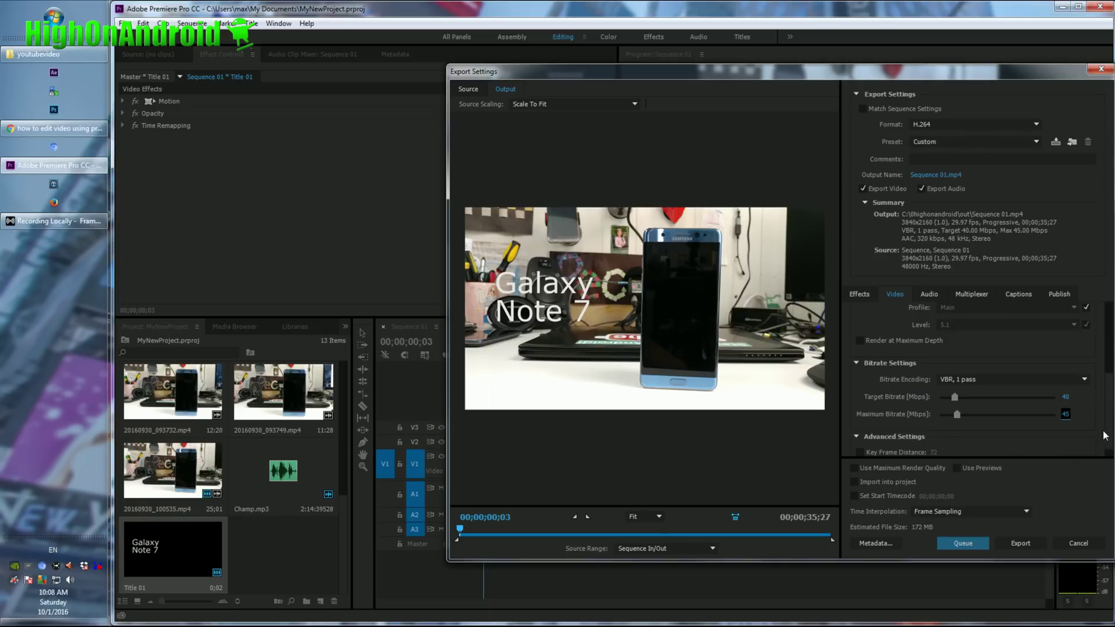
# - Save the export settings as a preset named 4K-40Mbps-MyOwnPresetForYouTube and look it up among the presets
pyautogui.scroll(-1, 1109, 457)
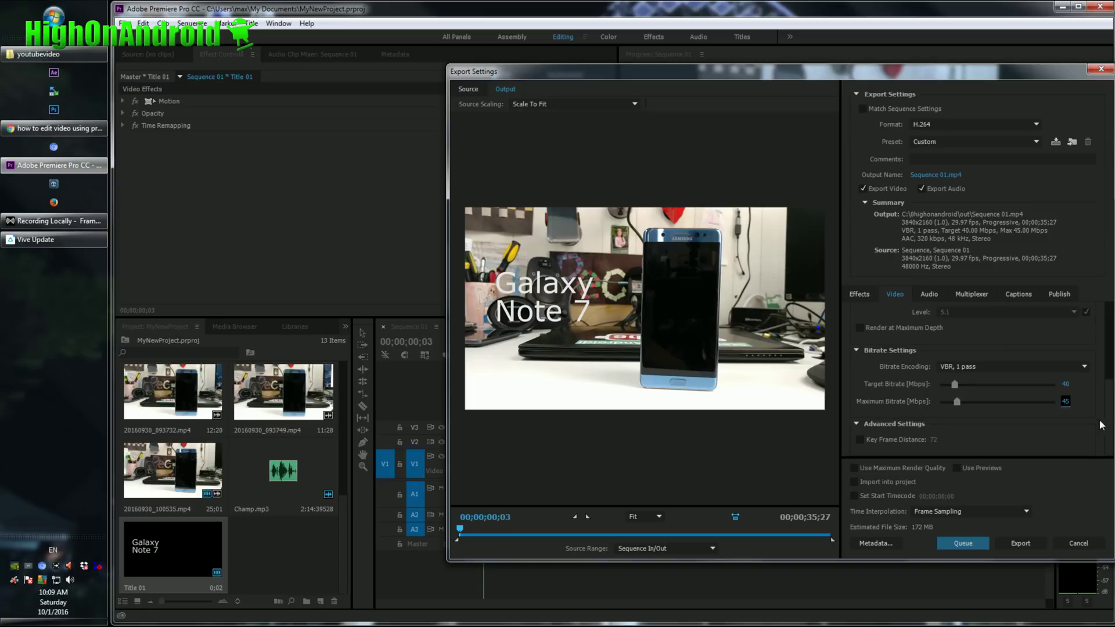
pyautogui.moveTo(1110, 430); pyautogui.dragTo(1109, 403)
pyautogui.scroll(-3, 1109, 404)
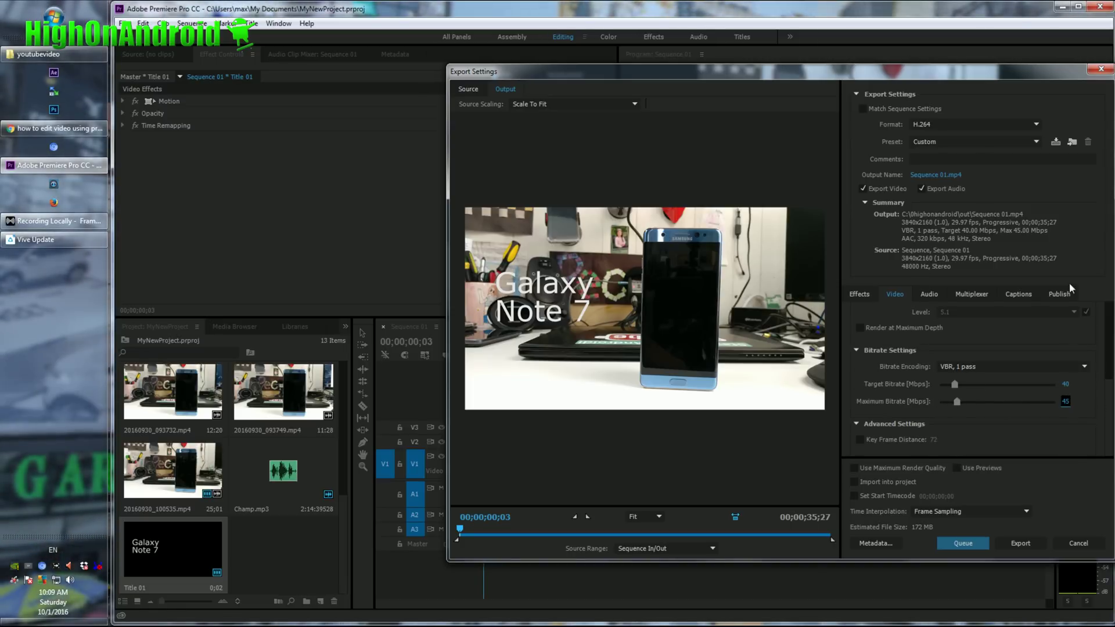
pyautogui.click(1056, 142)
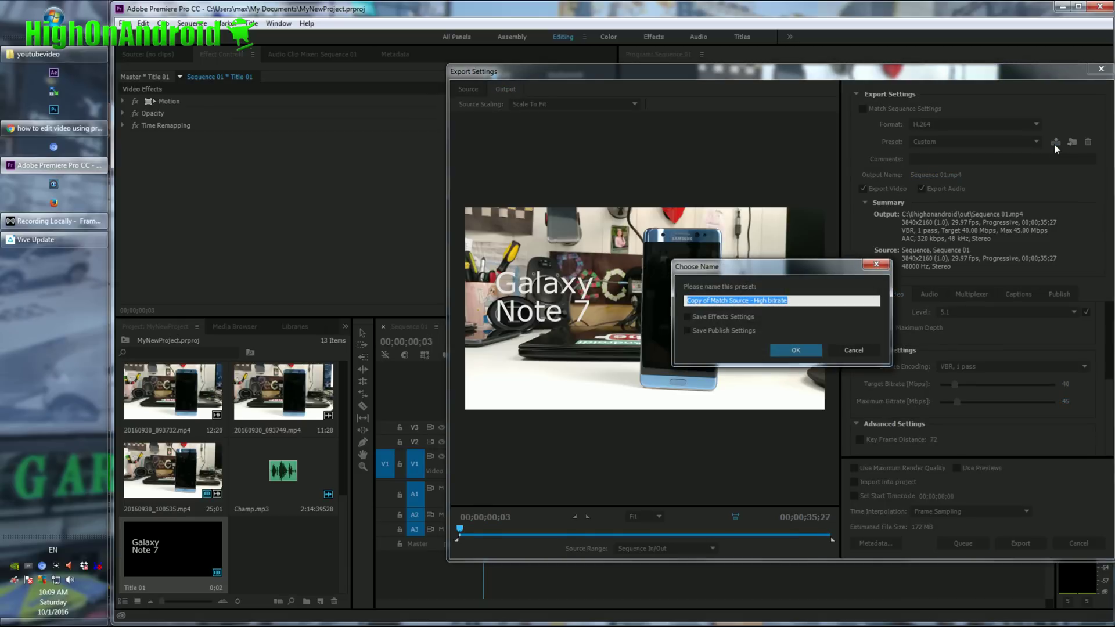
pyautogui.write('4K-40Mbps-MyOwnPresetForYouTube')
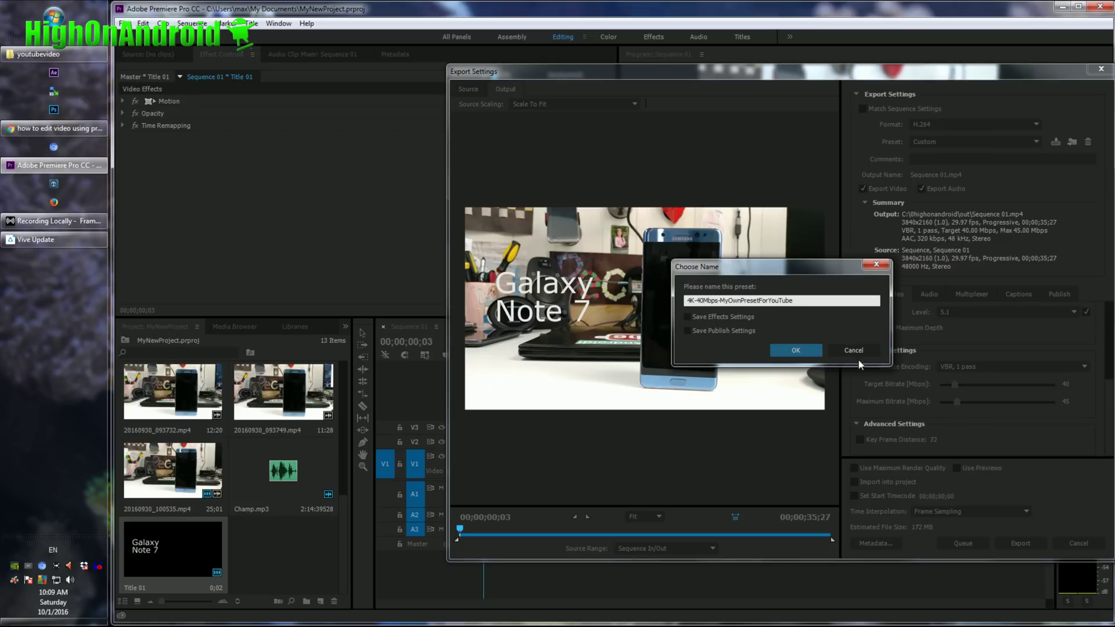
pyautogui.click(797, 350)
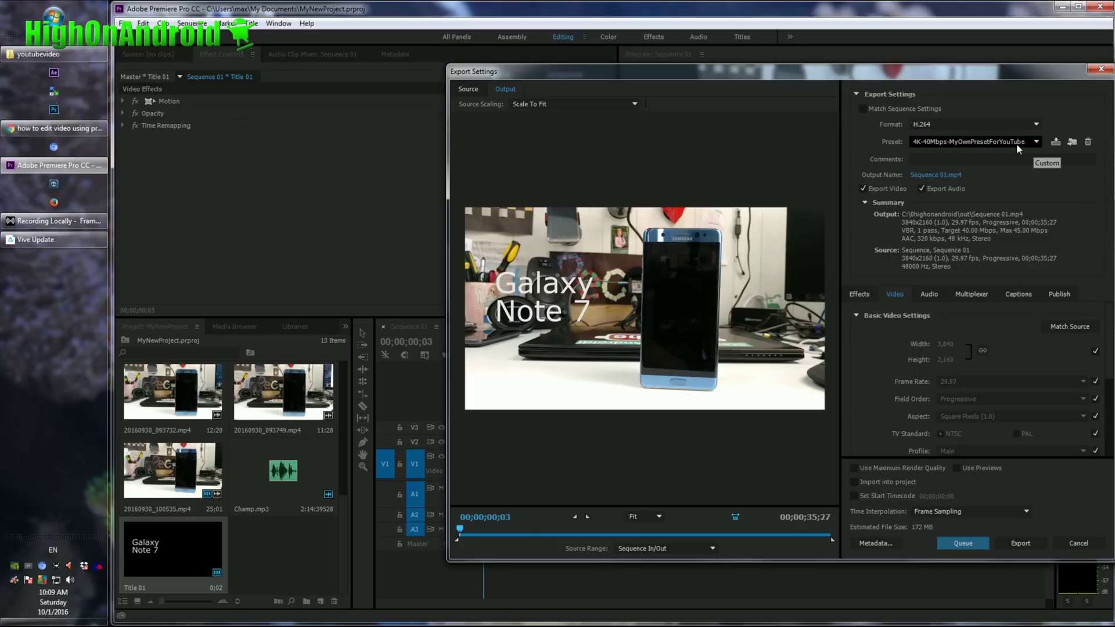
pyautogui.click(1016, 144)
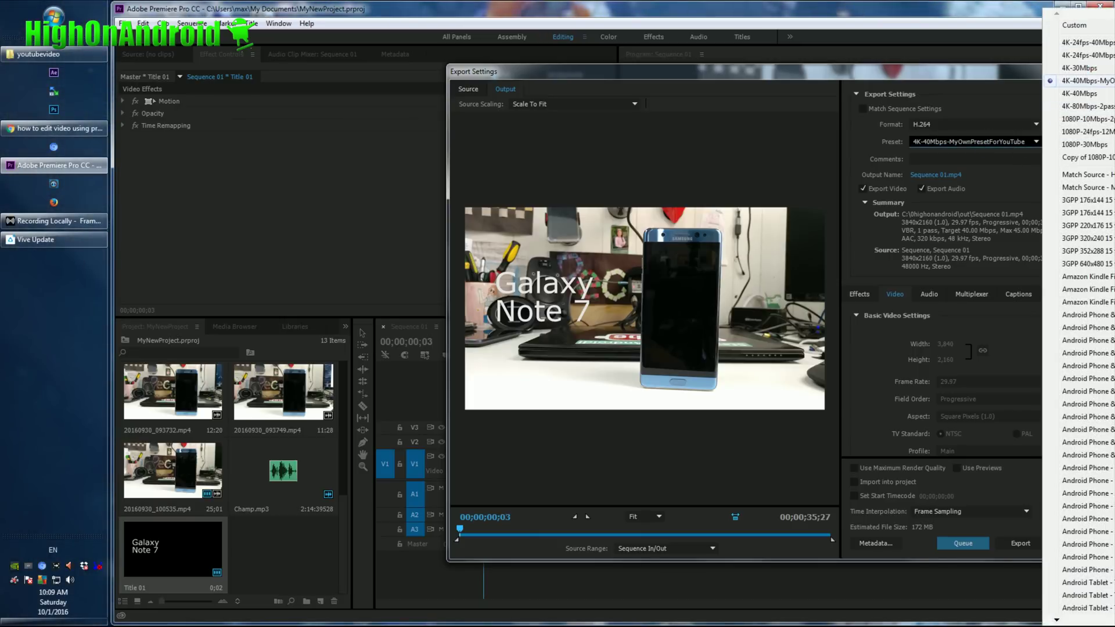
pyautogui.click(1045, 296)
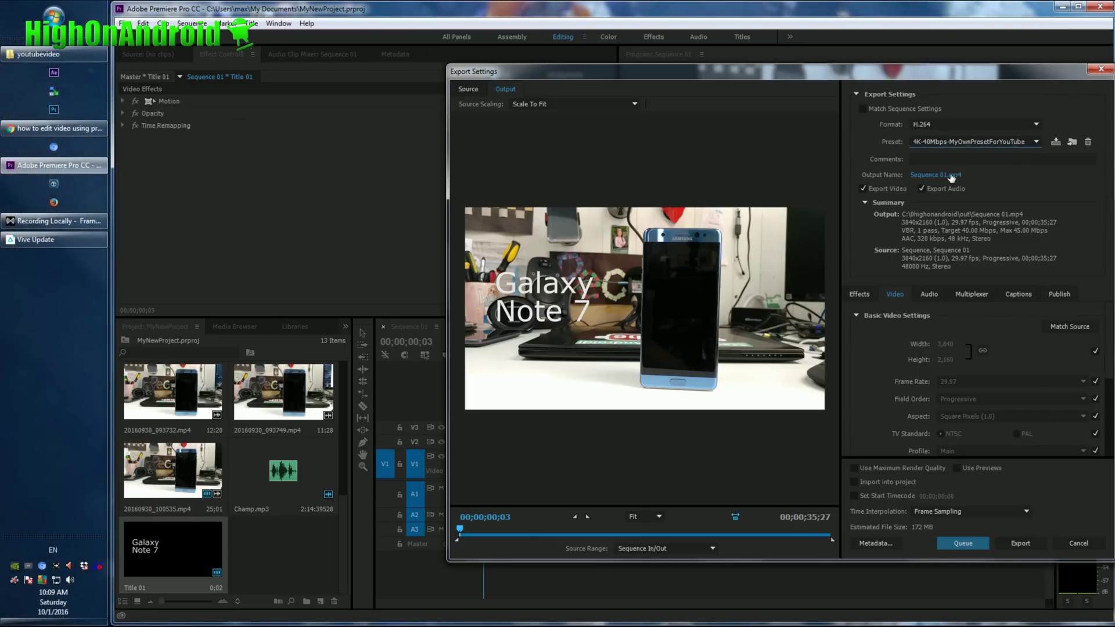
# - Name the export's output file Note730SecondCommercial in the out folder and send it to the Media Encoder queue
pyautogui.click(936, 175)
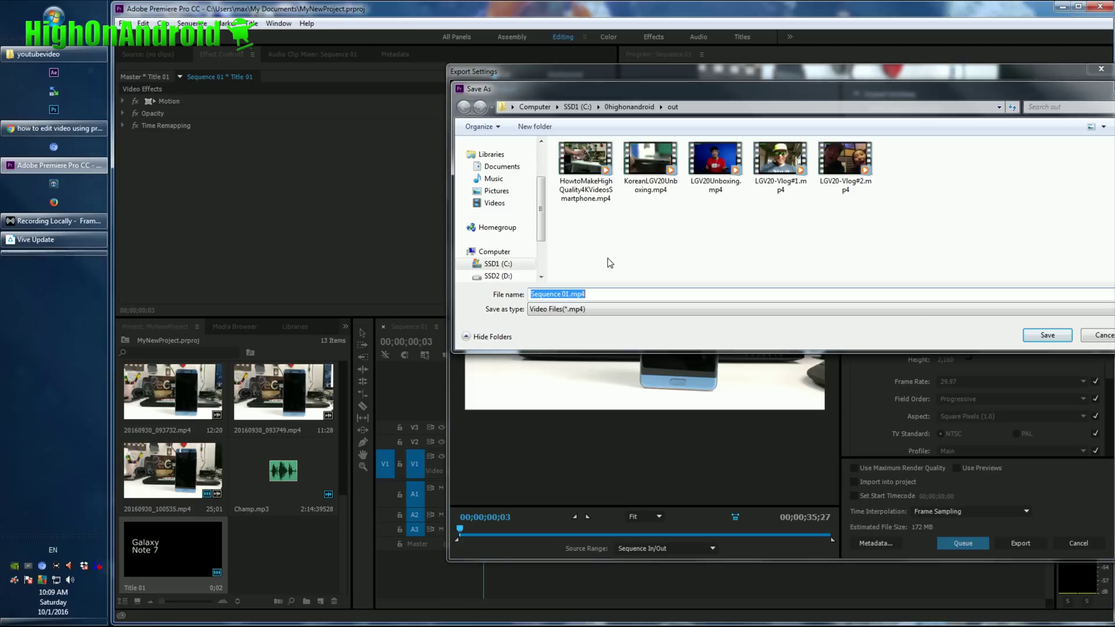
pyautogui.press('BackSpace')
pyautogui.write('Note730Seco')
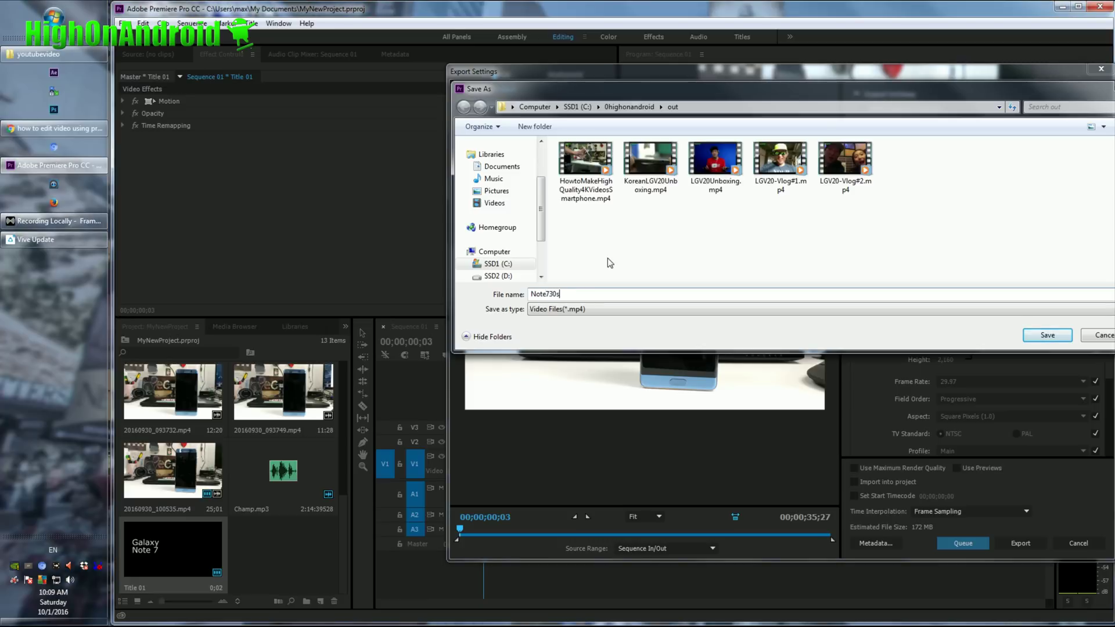
pyautogui.write('ndCommercial')
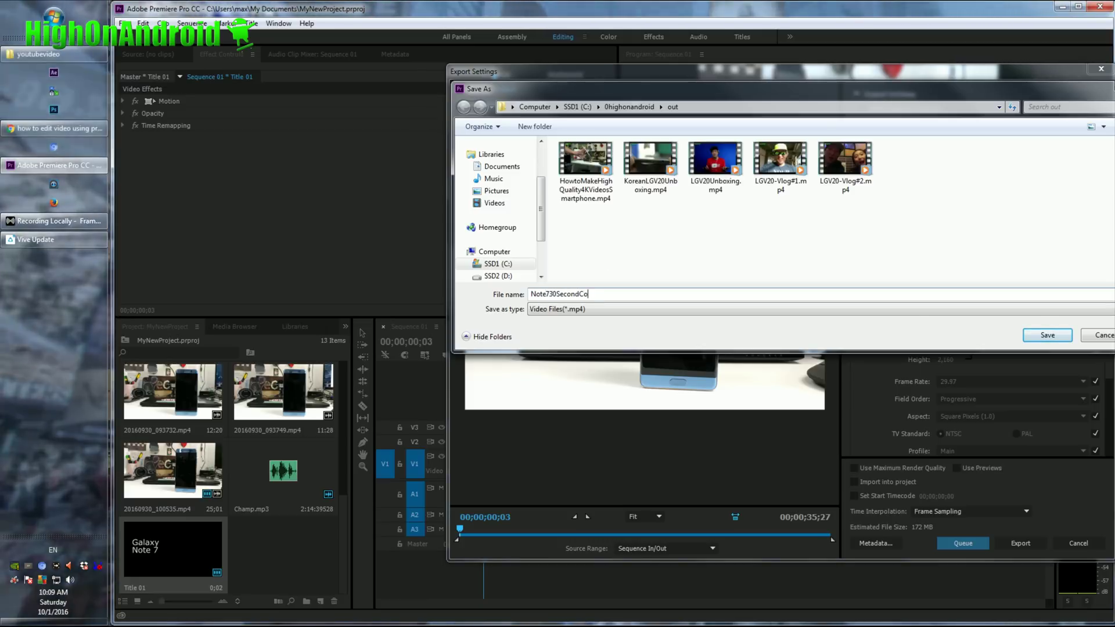
pyautogui.press('Return')
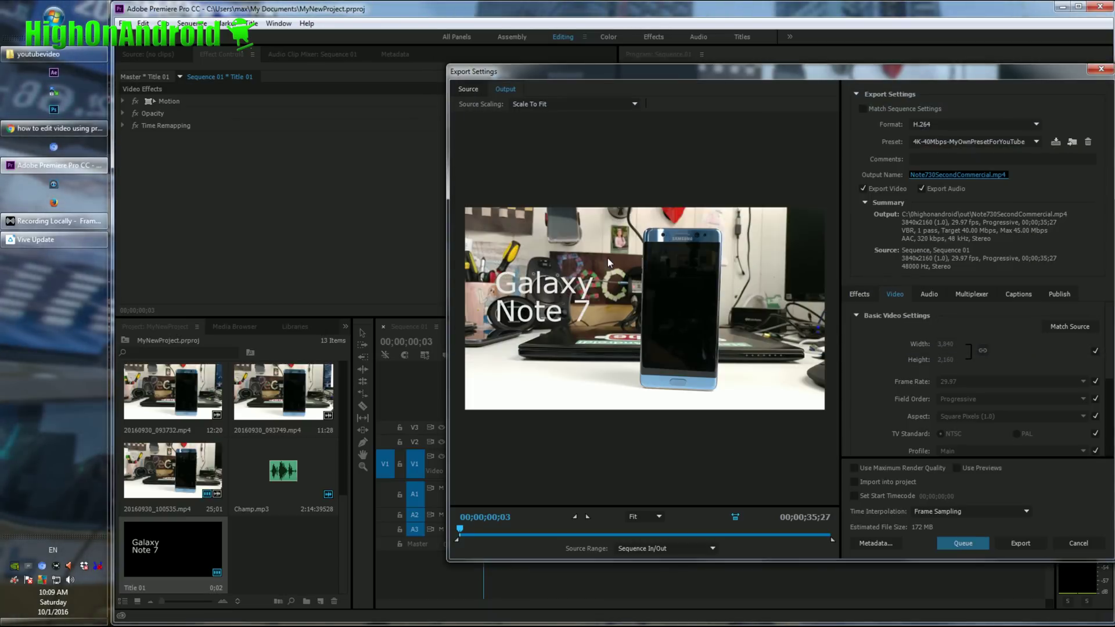
pyautogui.click(953, 544)
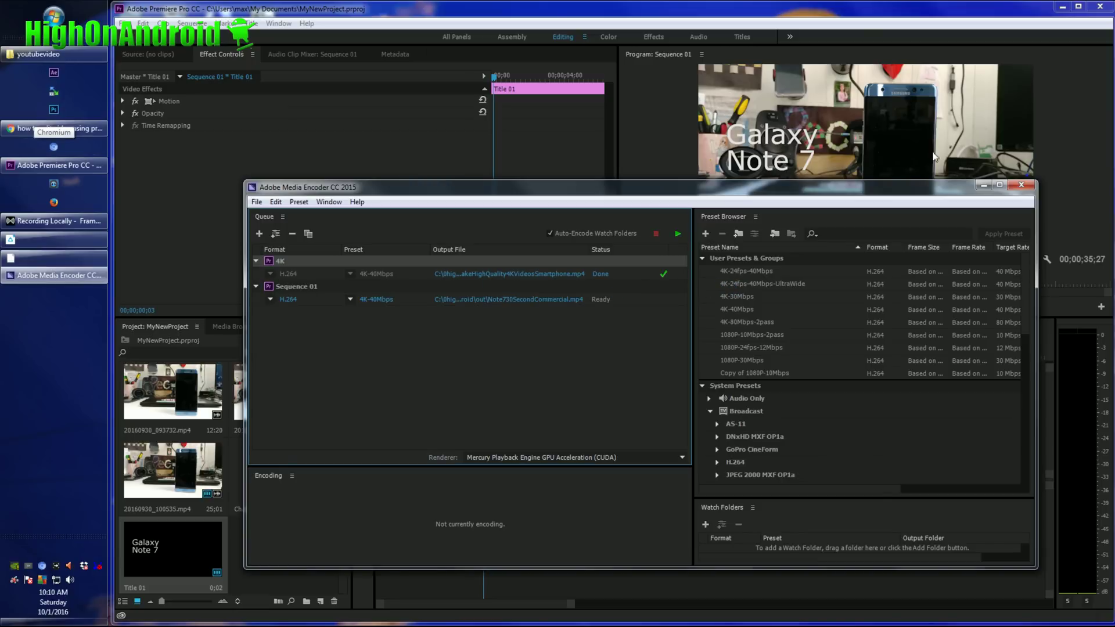
# - Close Premiere Pro, switch to Adobe Media Encoder and start encoding the queued Sequence 01
pyautogui.click(853, 18)
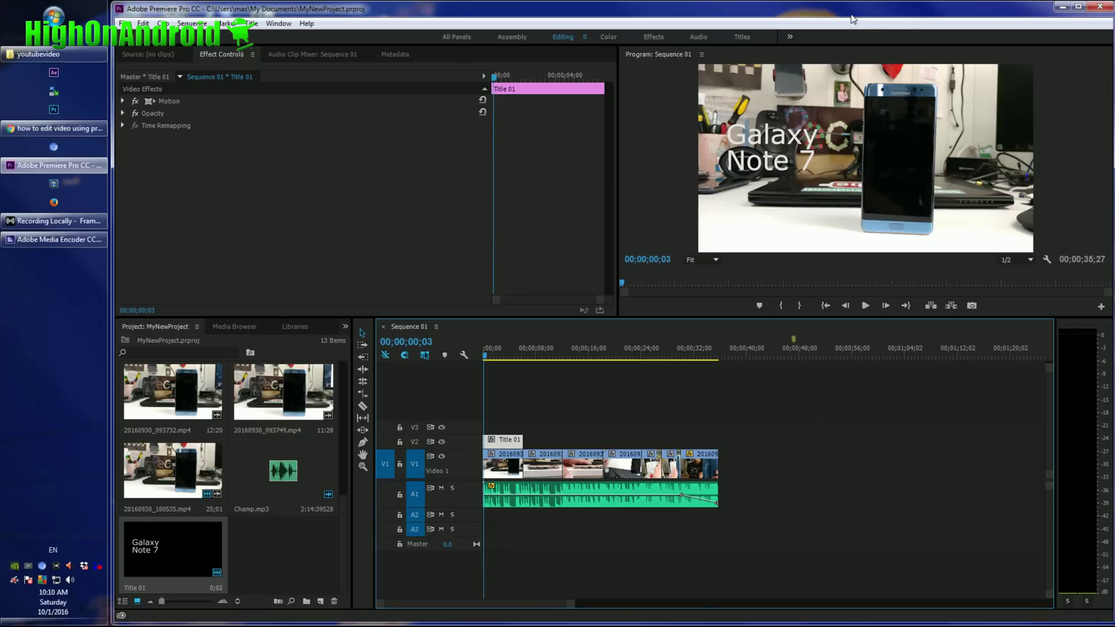
pyautogui.click(1096, 9)
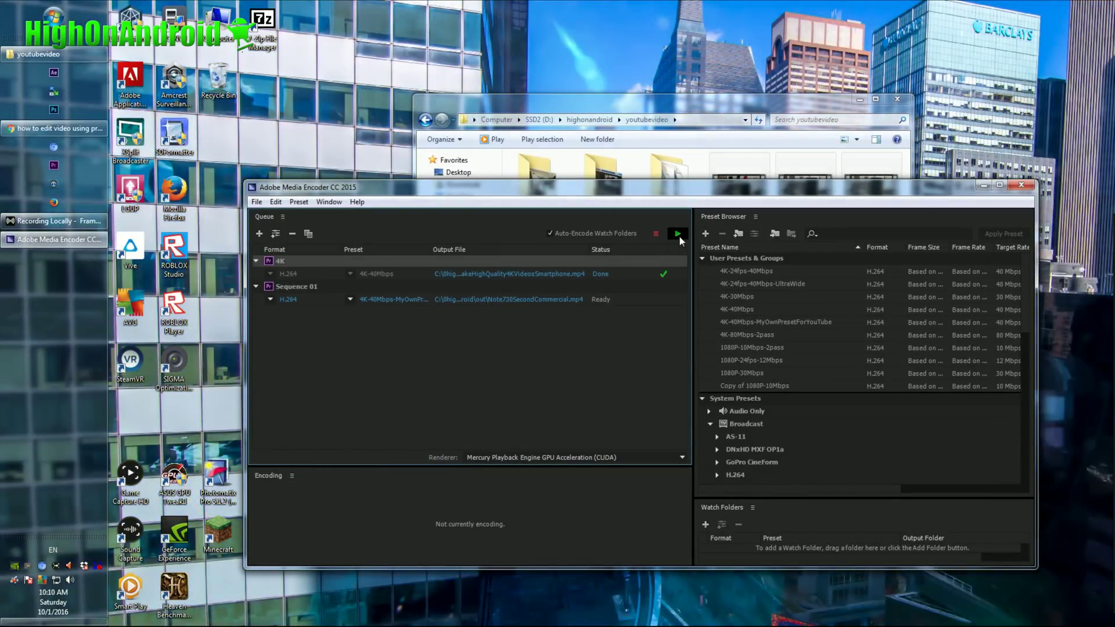
pyautogui.click(678, 234)
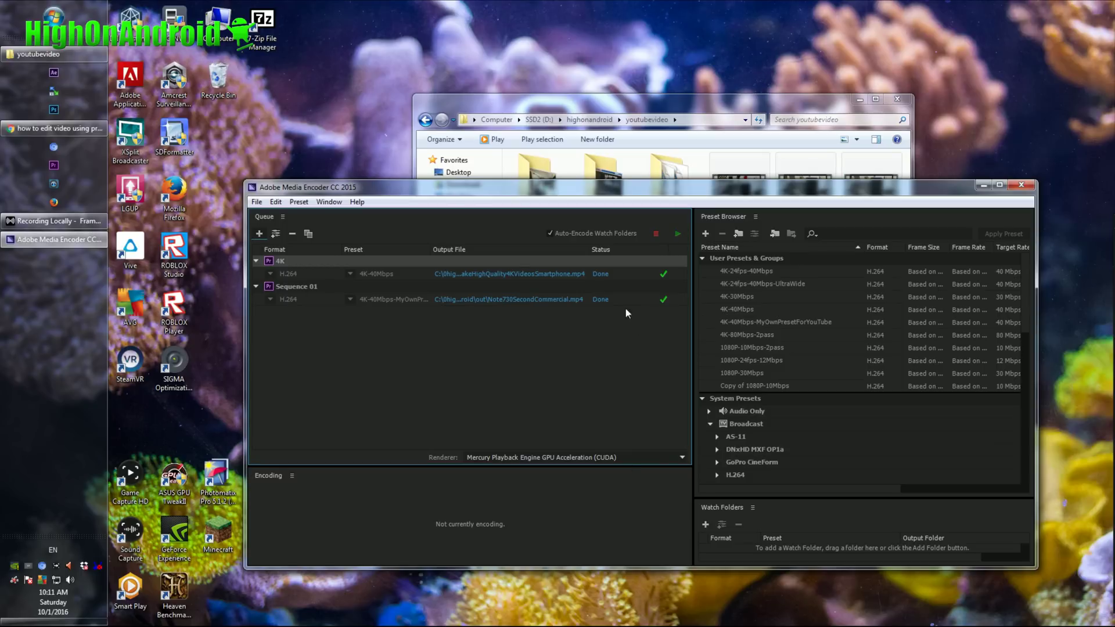
# - Open the output folder of the encoded Sequence 01 and play Note730SecondCommercial.mp4 in the media player
pyautogui.click(566, 299)
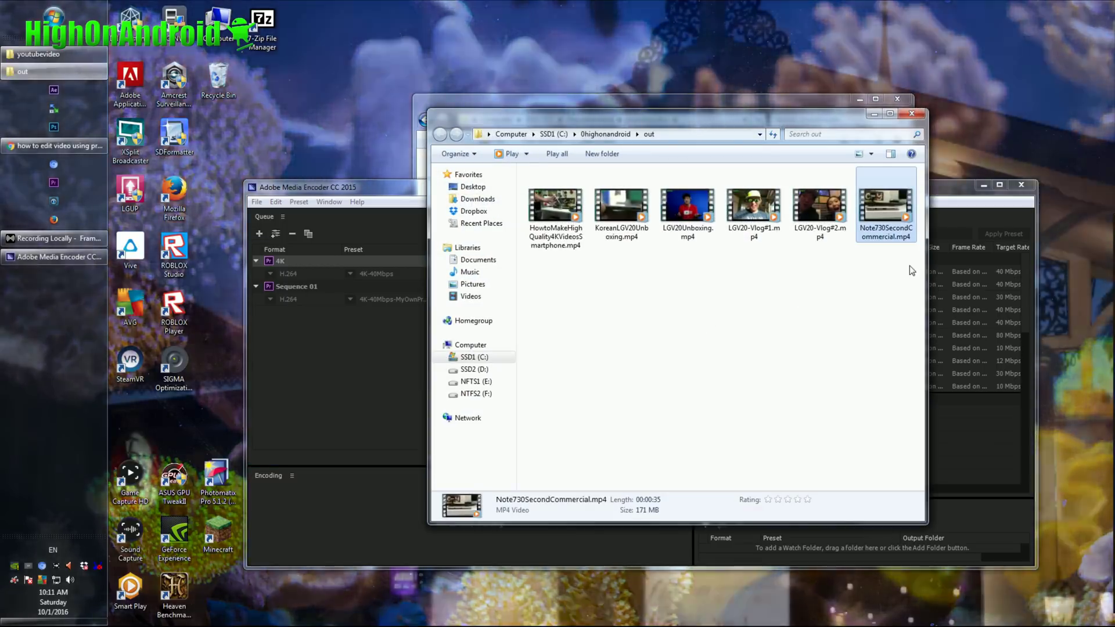
pyautogui.doubleClick(882, 234)
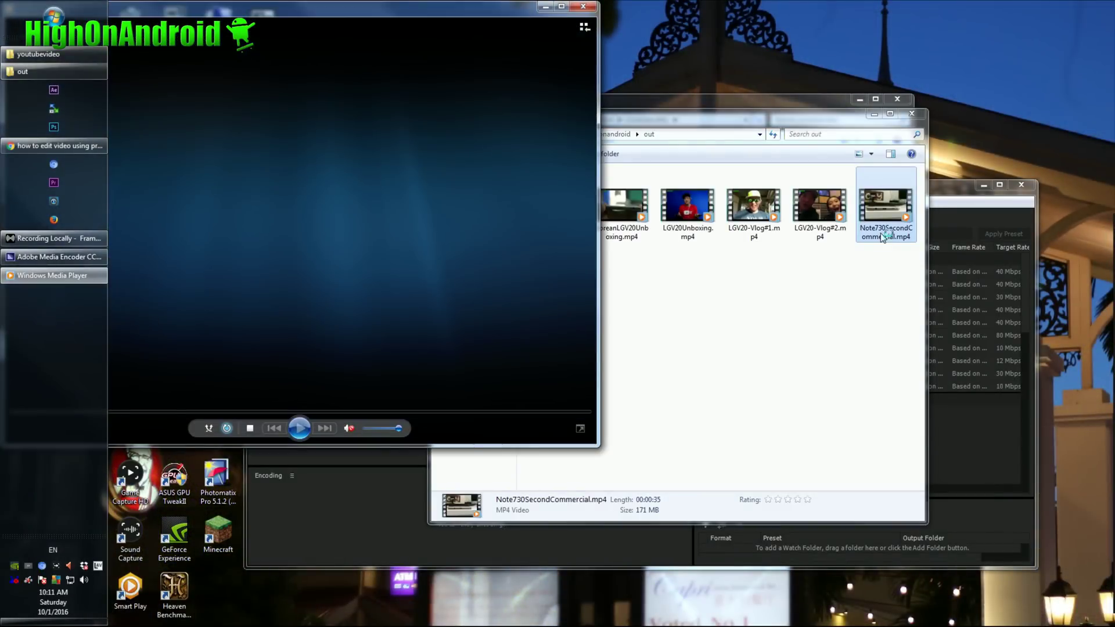